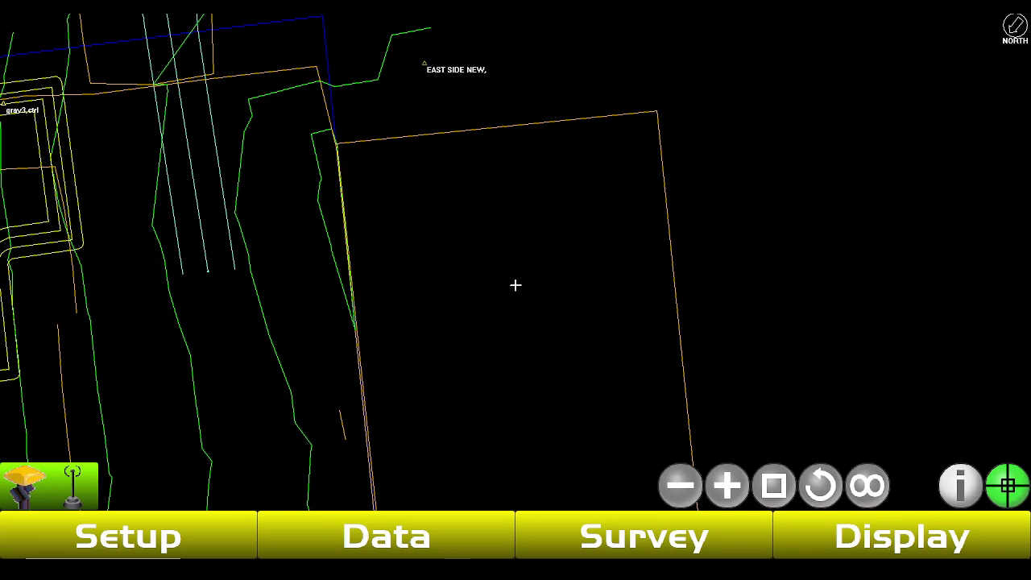
Step: Start a topo-shot measurement and set its point number to 1
{"action": "left_click", "coordinate": [625, 540]}
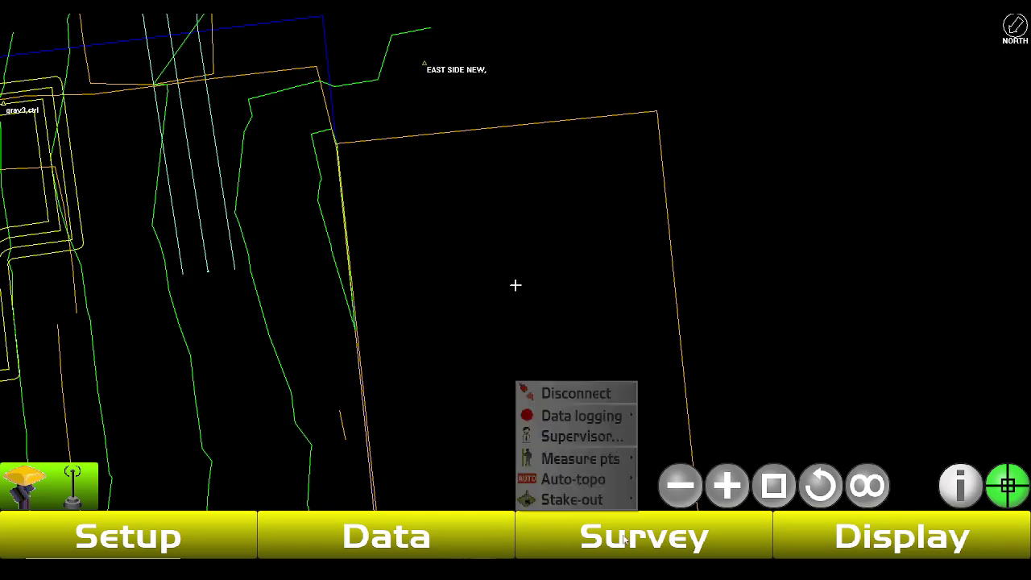
{"action": "mouse_move", "coordinate": [584, 467]}
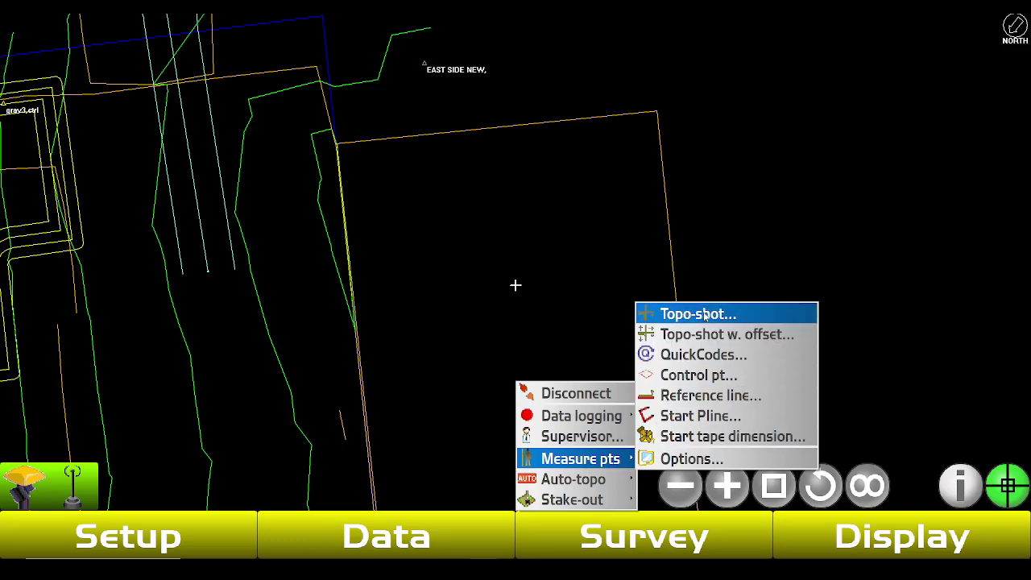
{"action": "left_click", "coordinate": [741, 318]}
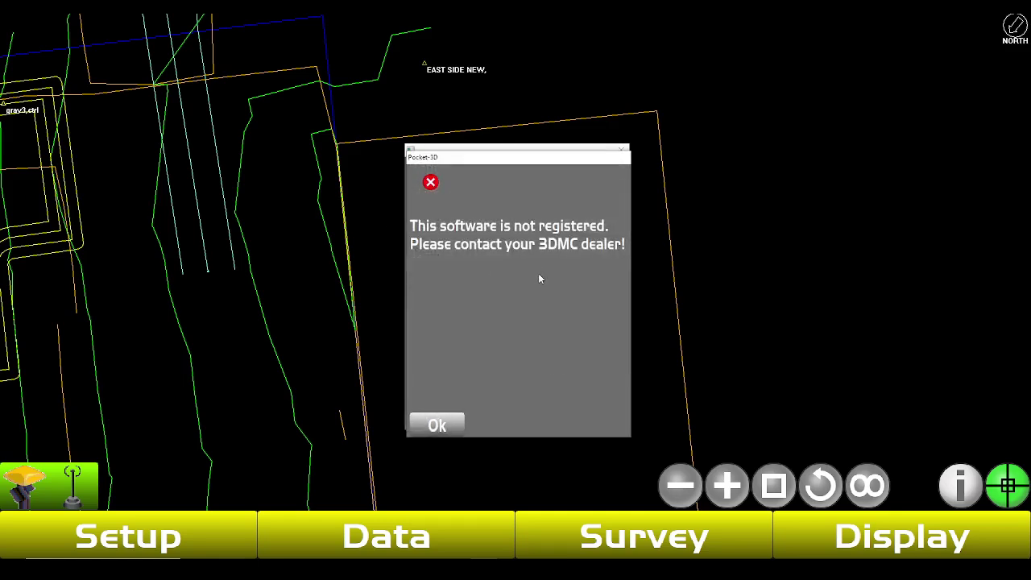
{"action": "left_click", "coordinate": [436, 427]}
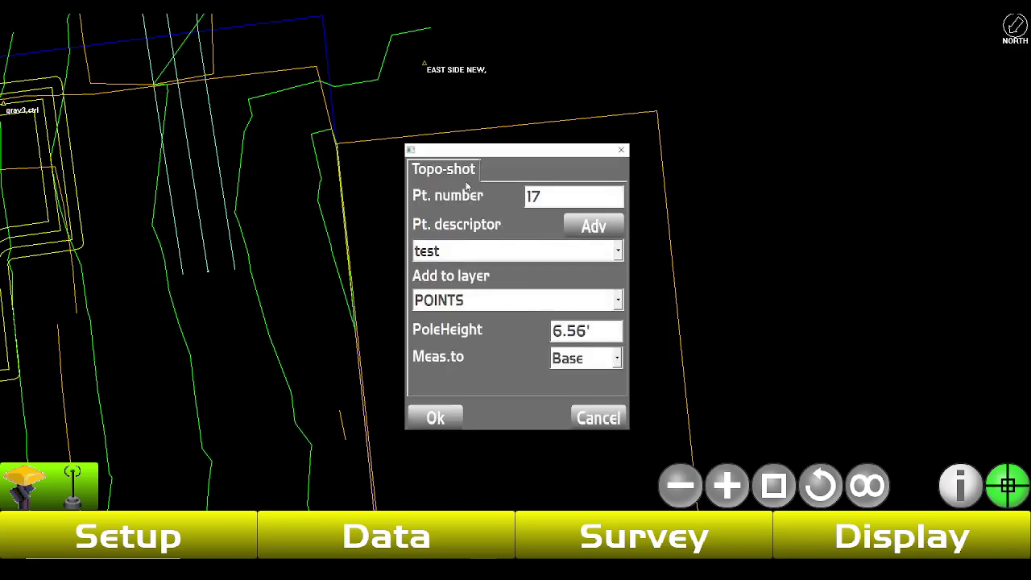
{"action": "left_click", "coordinate": [563, 200]}
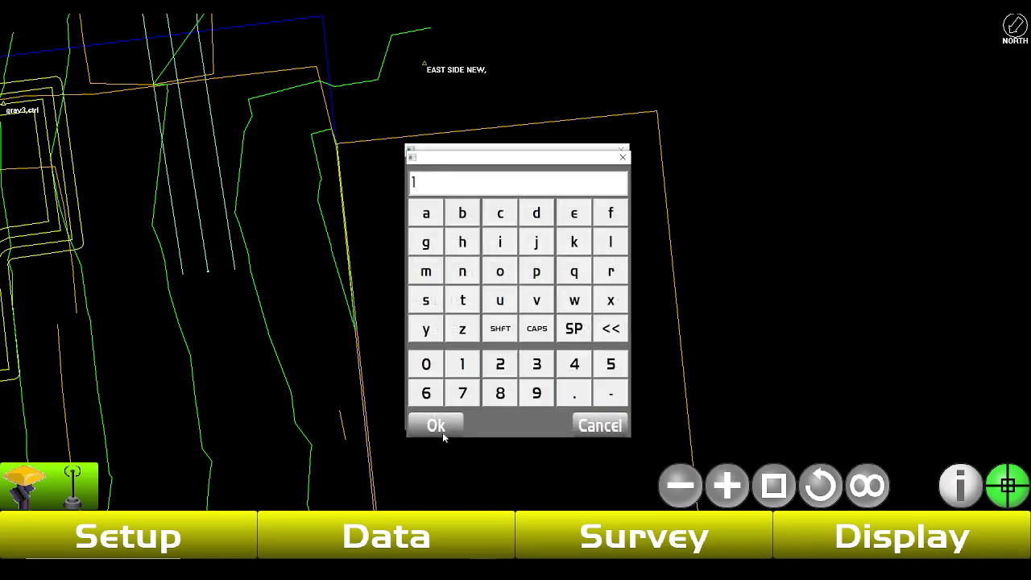
{"action": "left_click", "coordinate": [440, 427]}
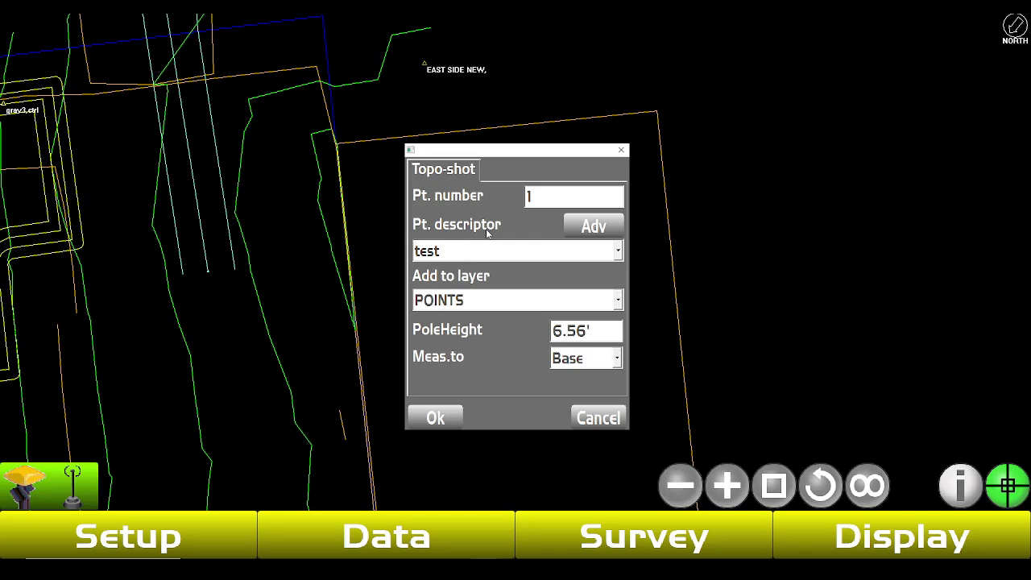
Step: Choose descriptor test, layer POINTS and measurement to Base for the topo-shot, and accept the settings
{"action": "left_click", "coordinate": [617, 251]}
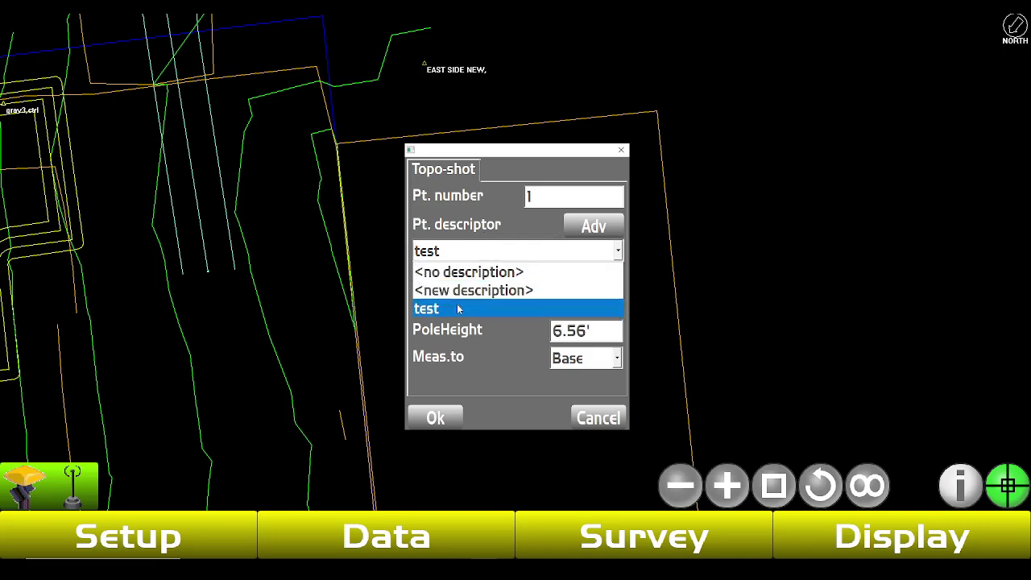
{"action": "left_click", "coordinate": [456, 308]}
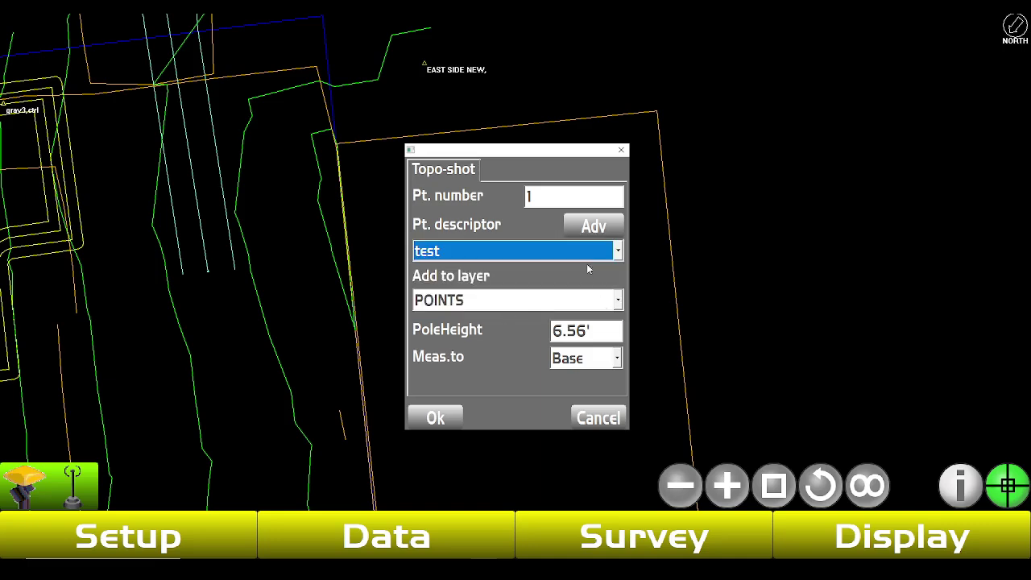
{"action": "left_click", "coordinate": [499, 305]}
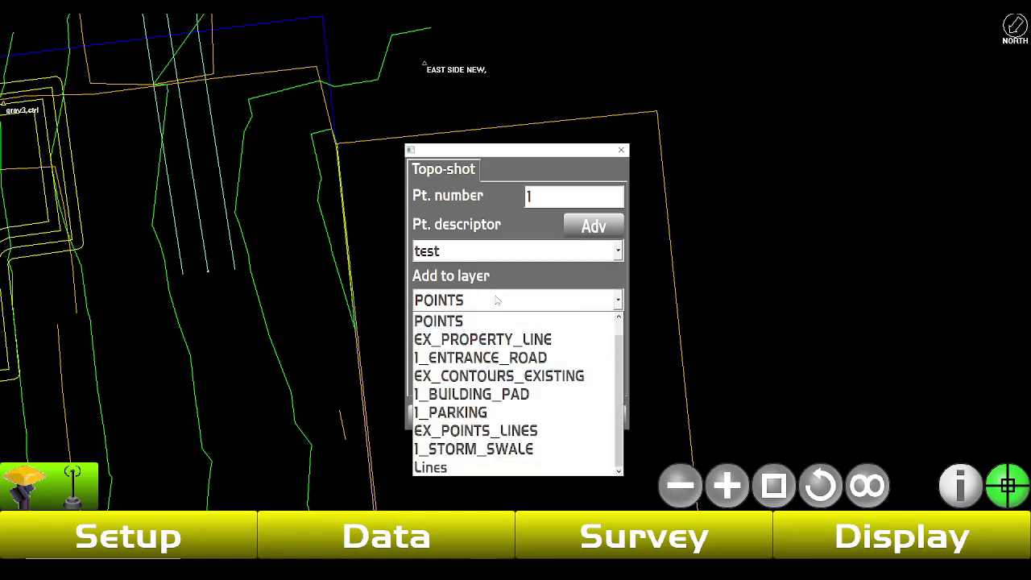
{"action": "left_click", "coordinate": [485, 324]}
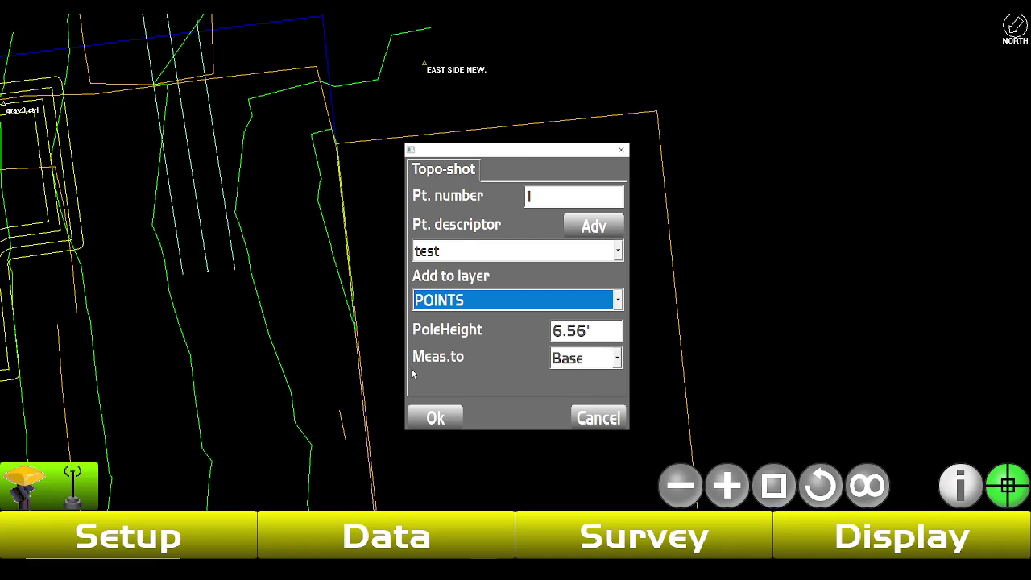
{"action": "left_click", "coordinate": [568, 359]}
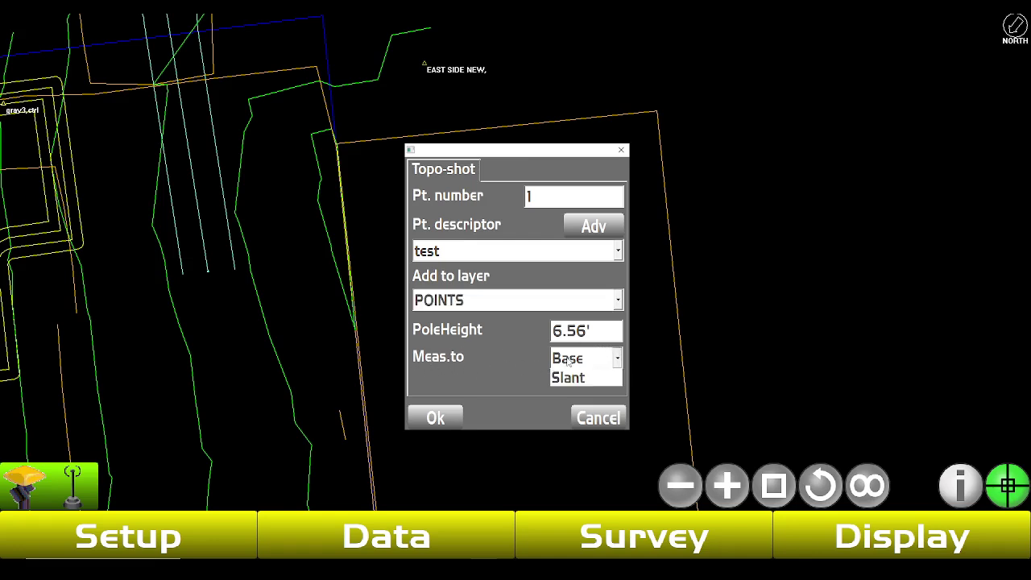
{"action": "left_click", "coordinate": [568, 362]}
{"action": "left_click", "coordinate": [430, 424]}
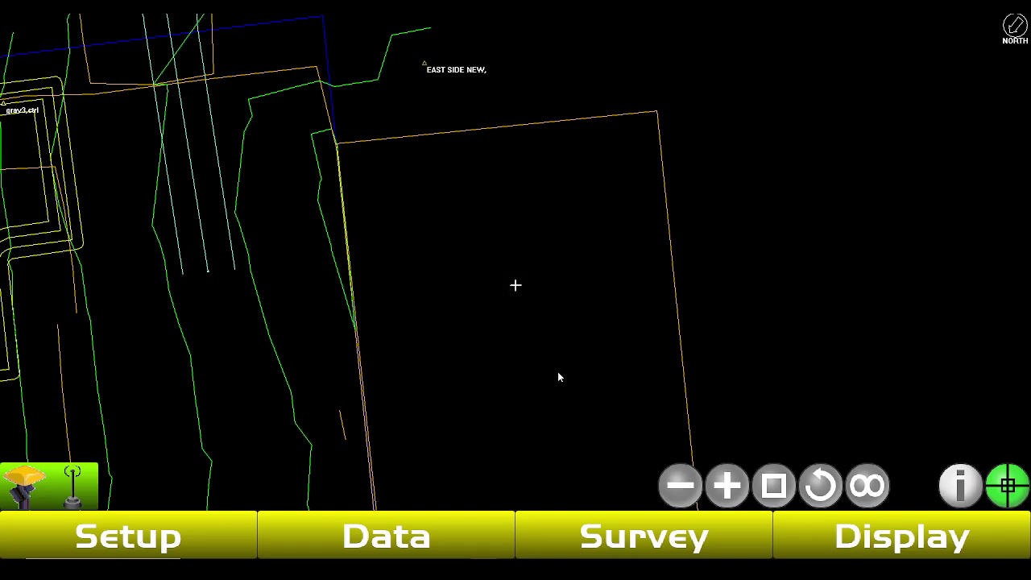
Step: Measure the topo-shot point at the current position
{"action": "left_click", "coordinate": [1010, 486]}
{"action": "left_click", "coordinate": [1009, 486]}
{"action": "left_click", "coordinate": [1009, 486]}
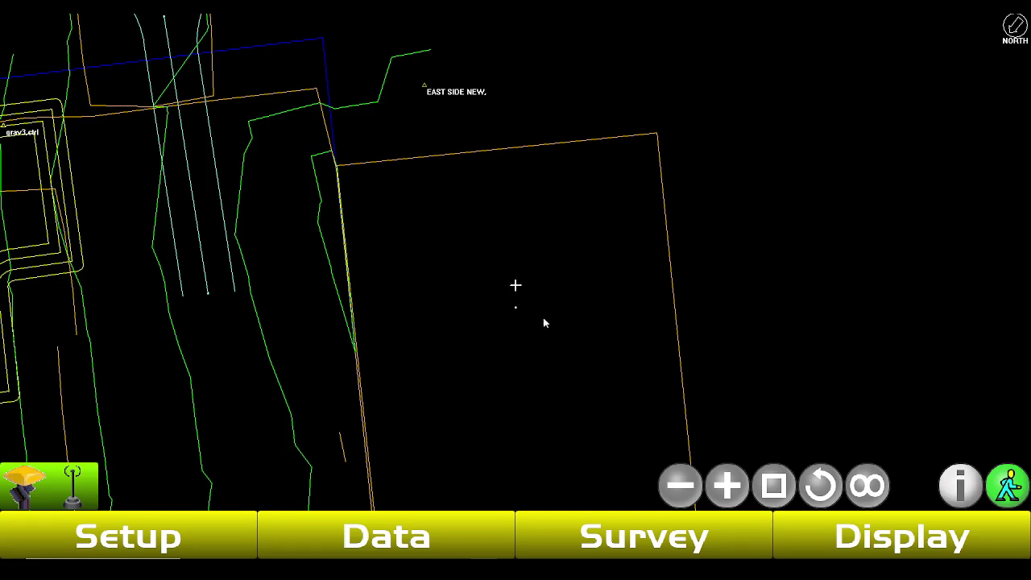
Step: In the point measurement options, set the topo-shot minimum duration to 1 second
{"action": "left_click", "coordinate": [623, 538]}
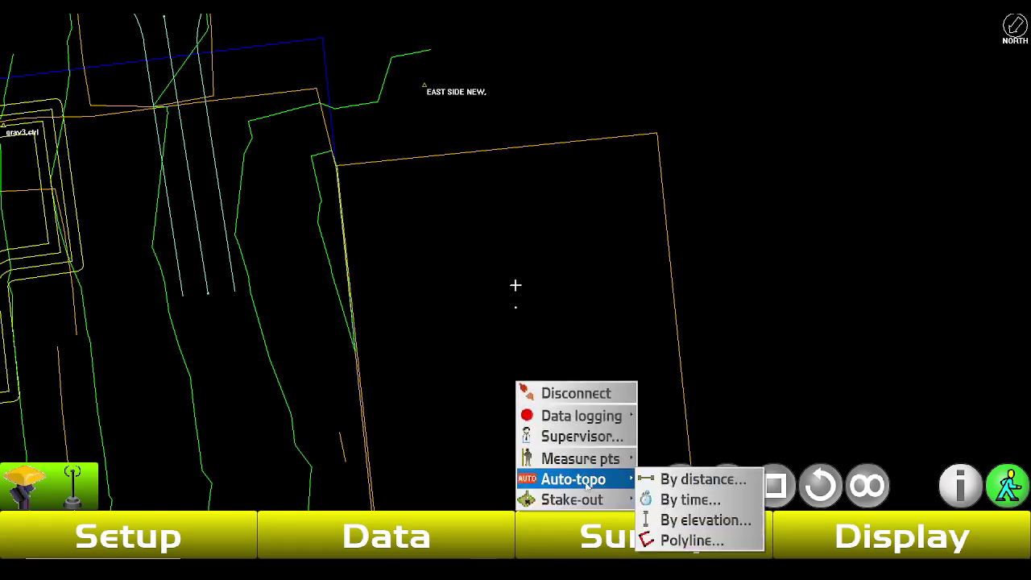
{"action": "mouse_move", "coordinate": [596, 459]}
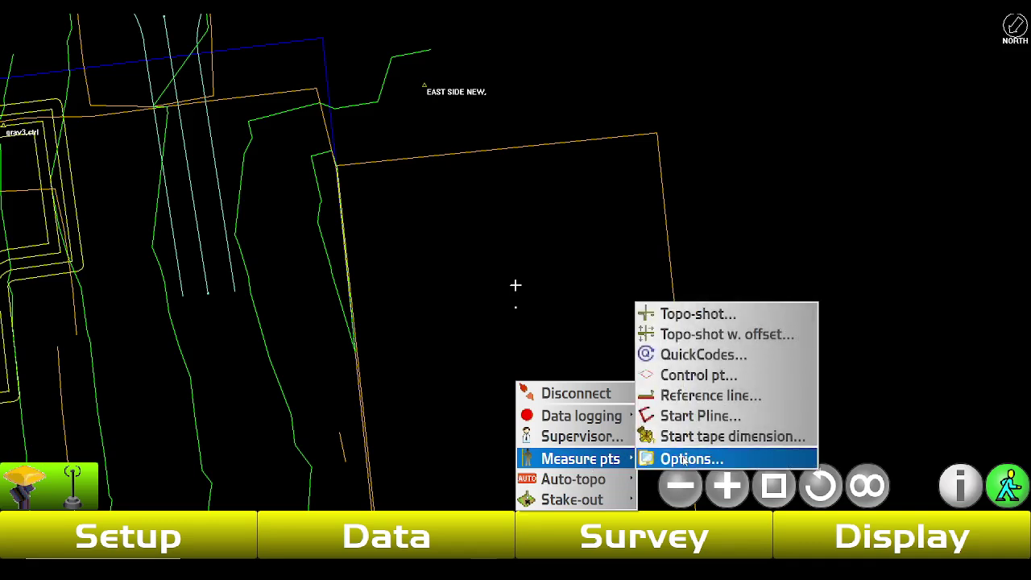
{"action": "left_click", "coordinate": [684, 459]}
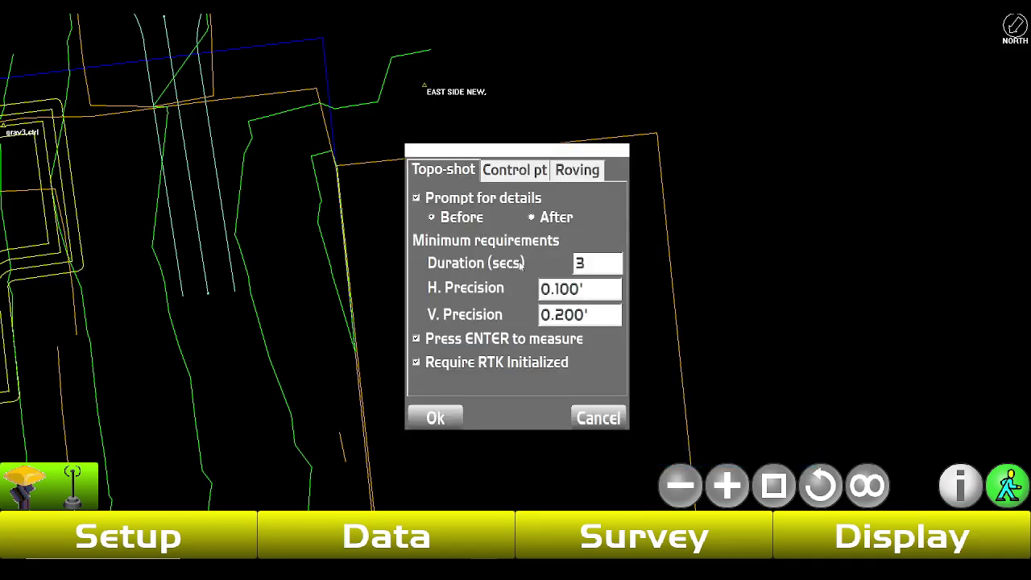
{"action": "left_click", "coordinate": [597, 262]}
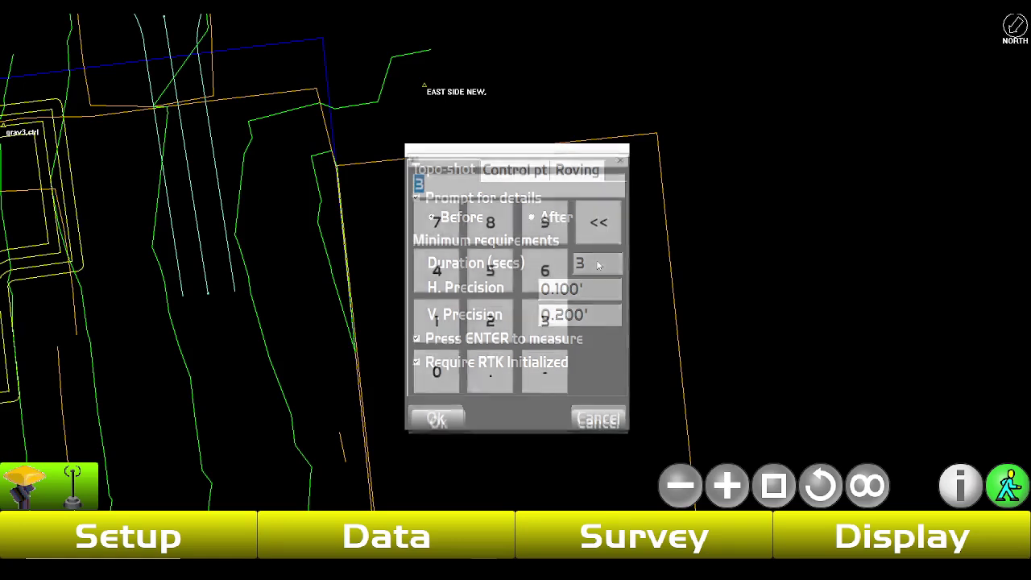
{"action": "left_click", "coordinate": [435, 320]}
{"action": "left_click", "coordinate": [435, 422]}
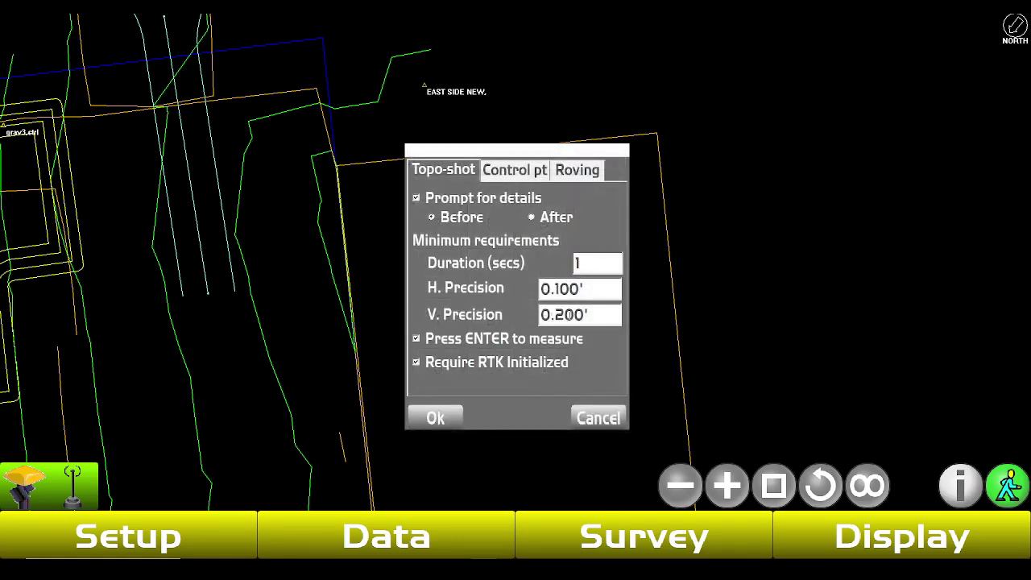
Step: Set the control point minimum duration to 1 second and accept the measurement options
{"action": "left_click", "coordinate": [528, 170]}
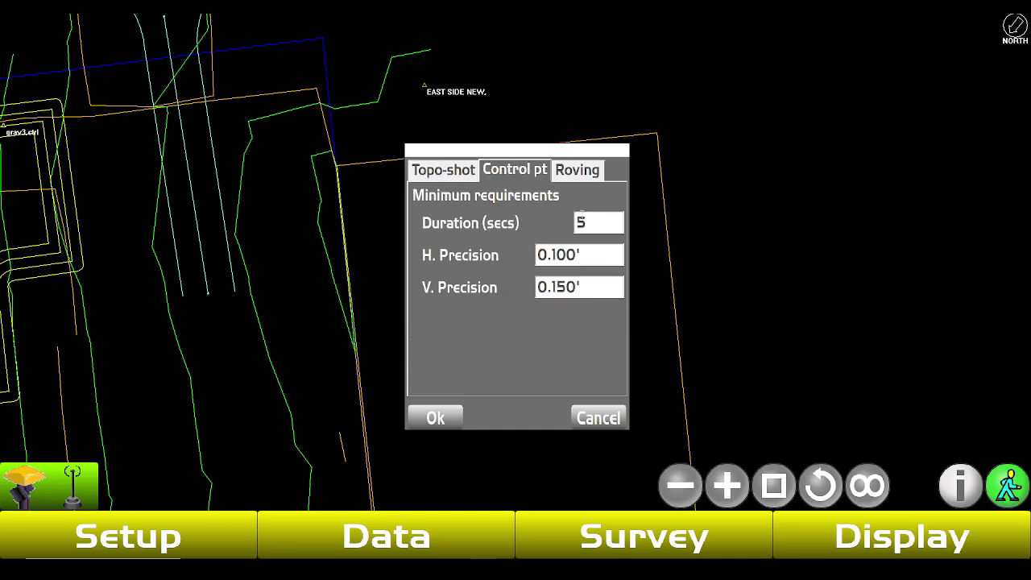
{"action": "left_click", "coordinate": [593, 215]}
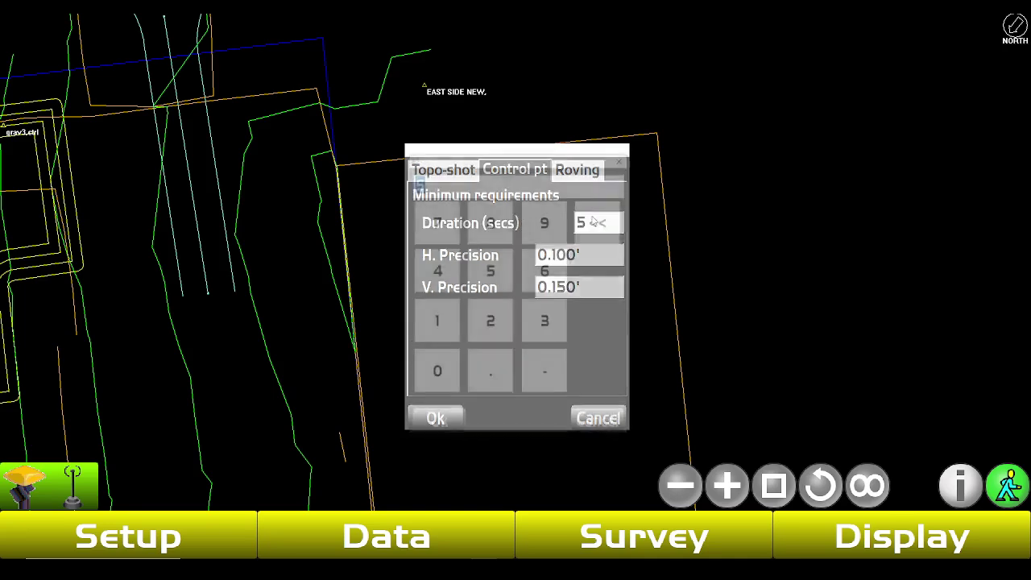
{"action": "left_click", "coordinate": [437, 426]}
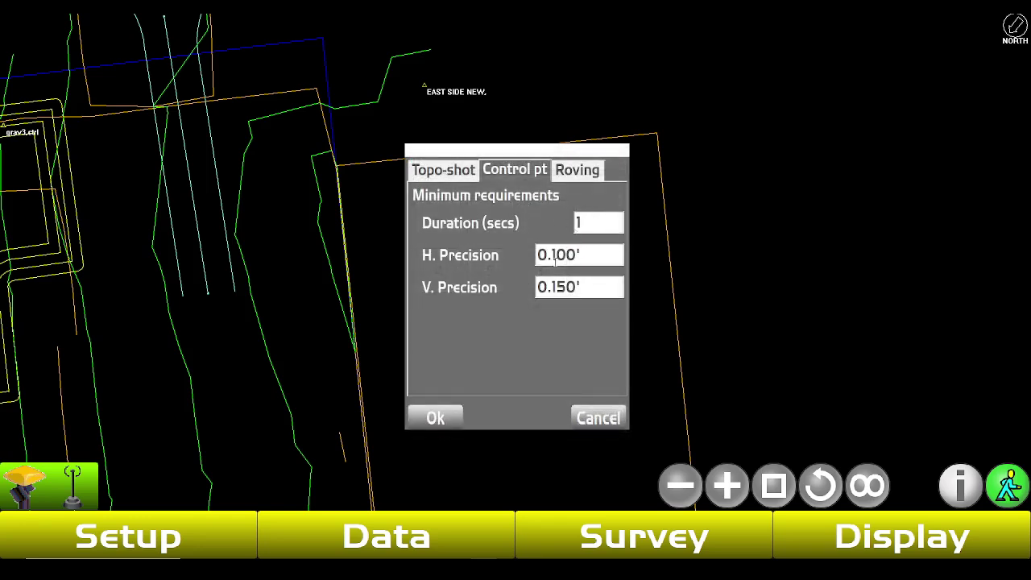
{"action": "left_click", "coordinate": [471, 179]}
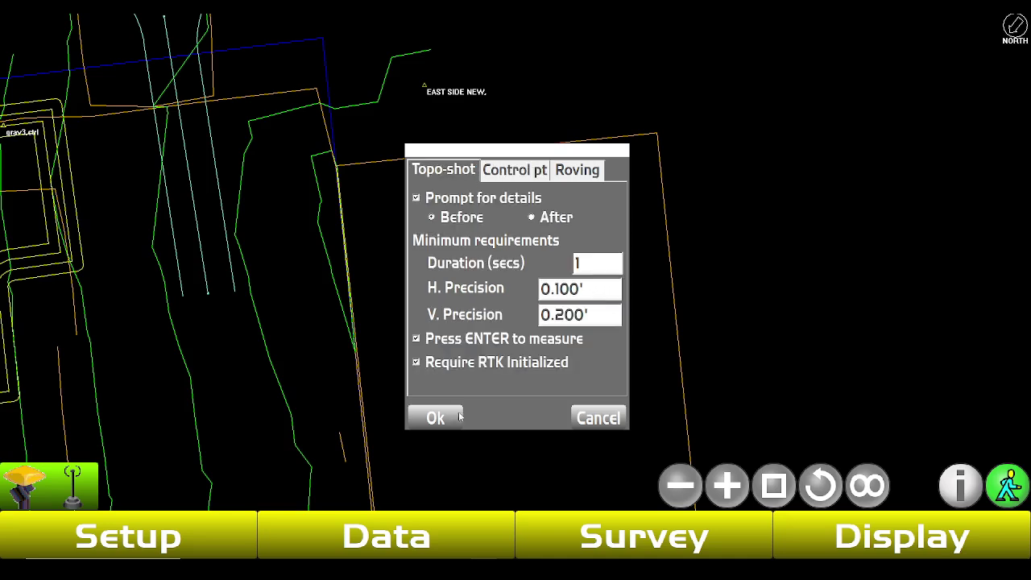
{"action": "left_click", "coordinate": [435, 418]}
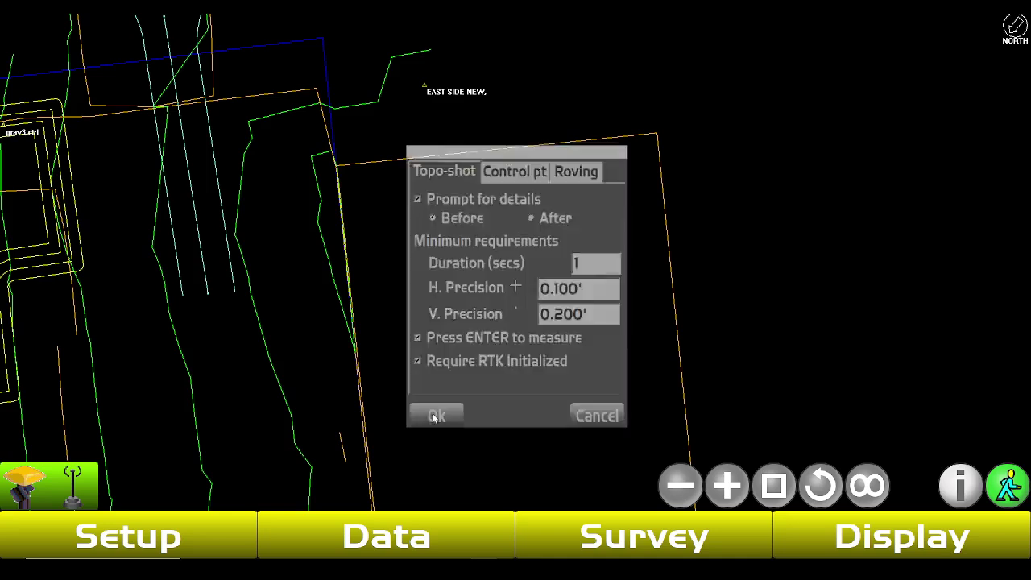
Step: Start a topo-shot with offset for point 2, using descriptor test and layer POINTS
{"action": "left_click", "coordinate": [626, 537]}
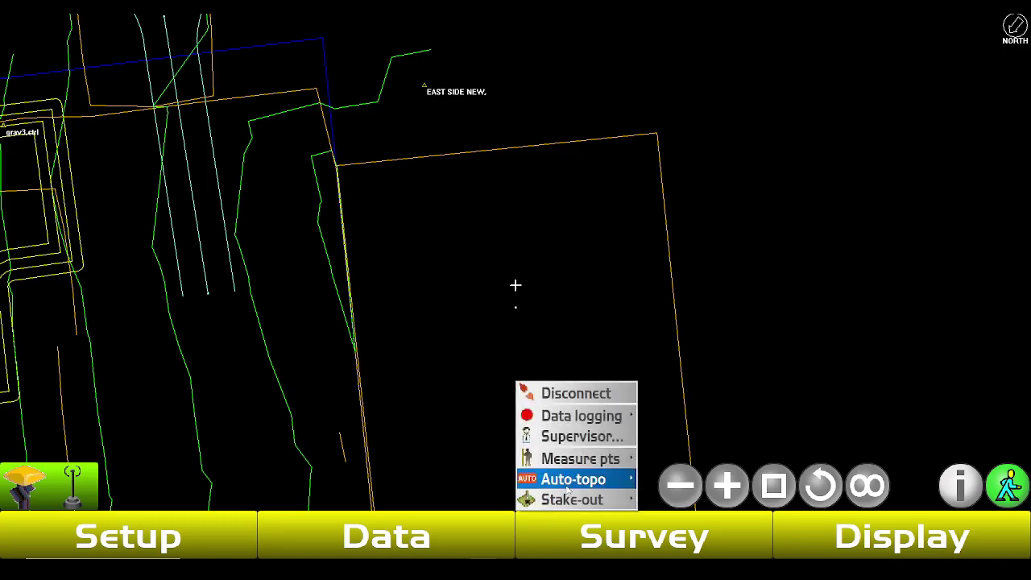
{"action": "mouse_move", "coordinate": [572, 466]}
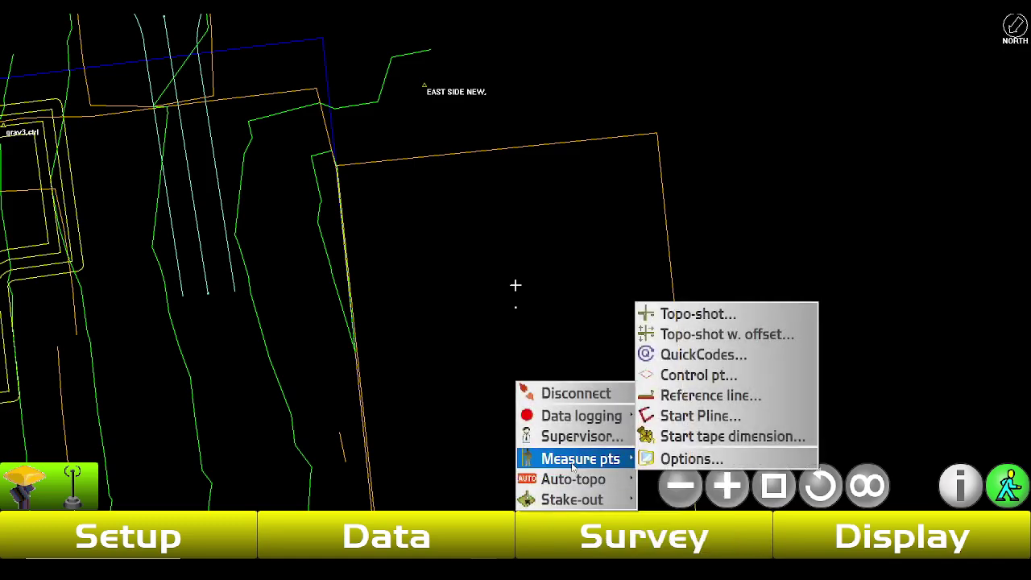
{"action": "left_click", "coordinate": [723, 337]}
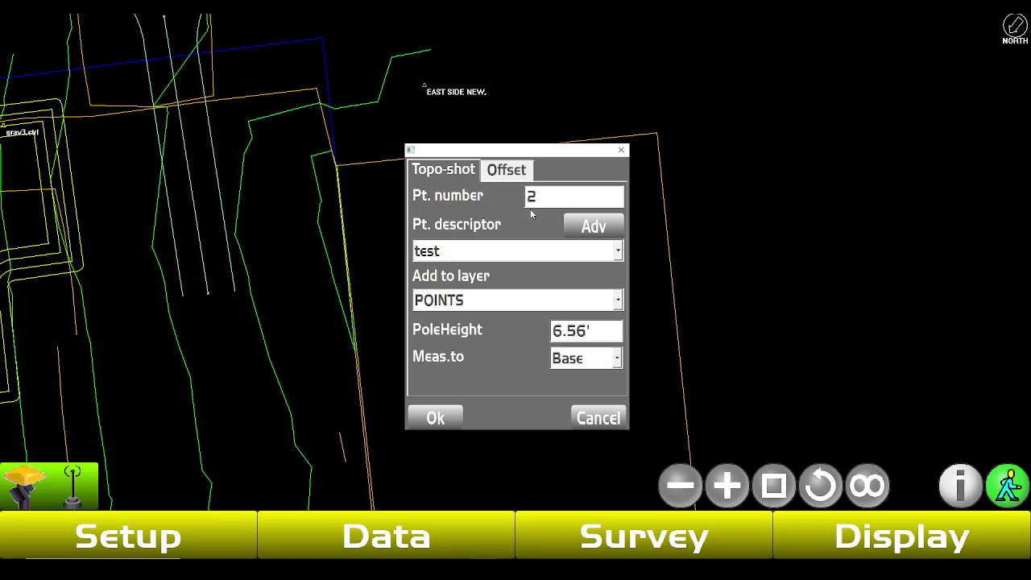
{"action": "left_click", "coordinate": [463, 248]}
{"action": "left_click", "coordinate": [485, 259]}
{"action": "left_click", "coordinate": [471, 300]}
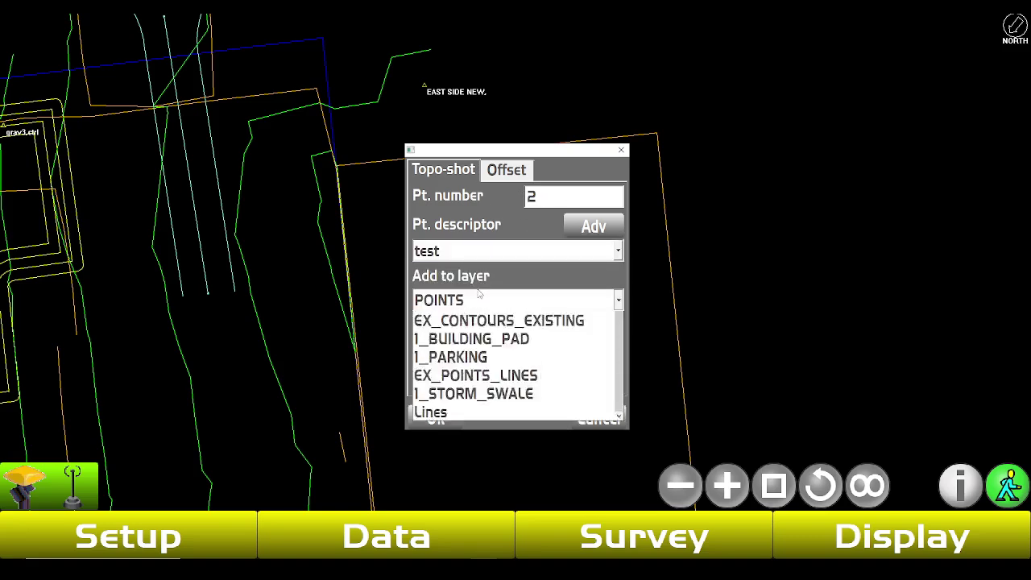
{"action": "left_click", "coordinate": [482, 320]}
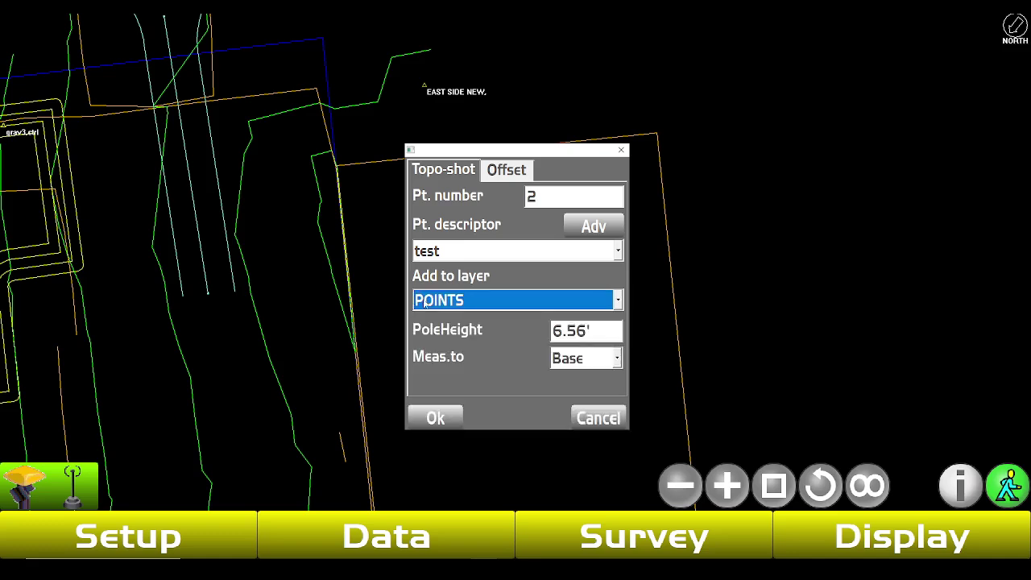
Step: Switch the direction of the 2.000' vertical offset and take the offset topo-shot
{"action": "left_click", "coordinate": [513, 169]}
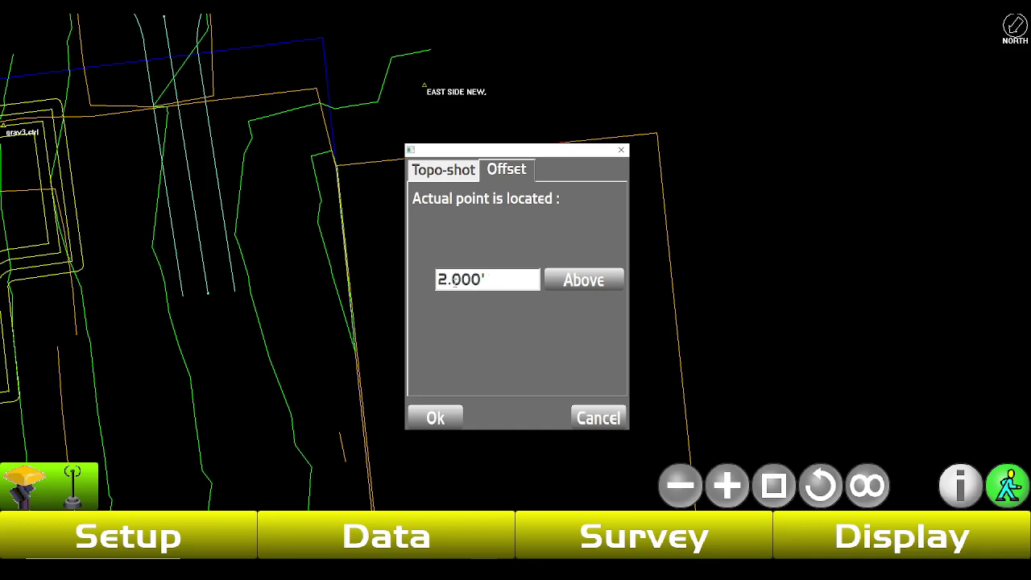
{"action": "left_click", "coordinate": [604, 280]}
{"action": "left_click", "coordinate": [435, 418]}
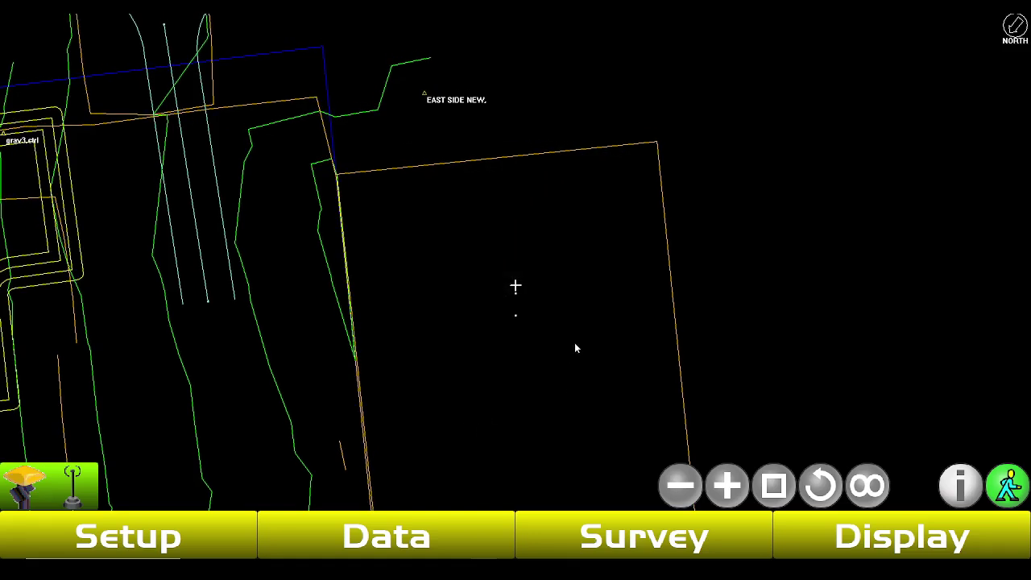
Step: Create a new QuickCode for point measurement and name it Points
{"action": "left_click", "coordinate": [574, 539]}
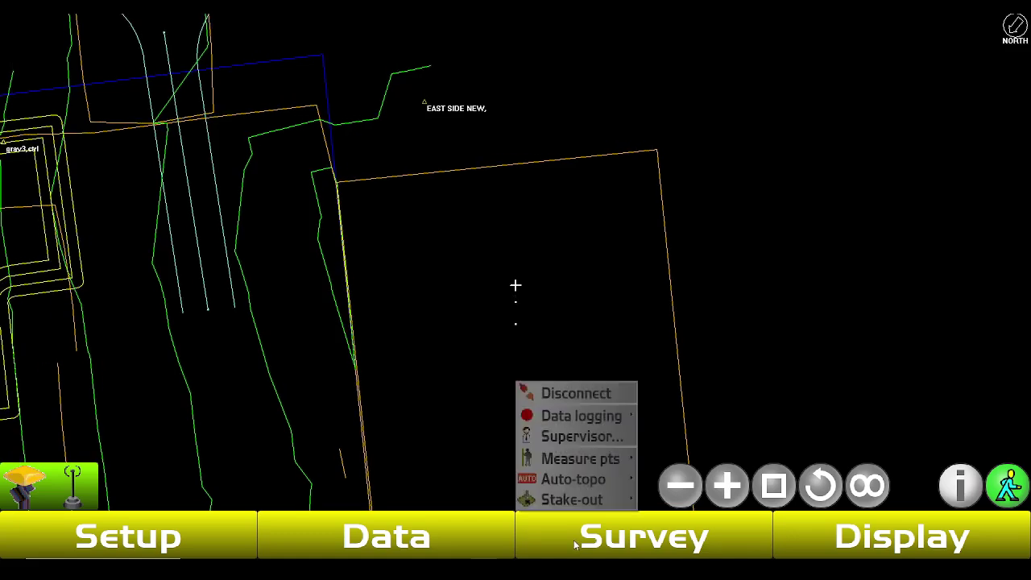
{"action": "mouse_move", "coordinate": [570, 460]}
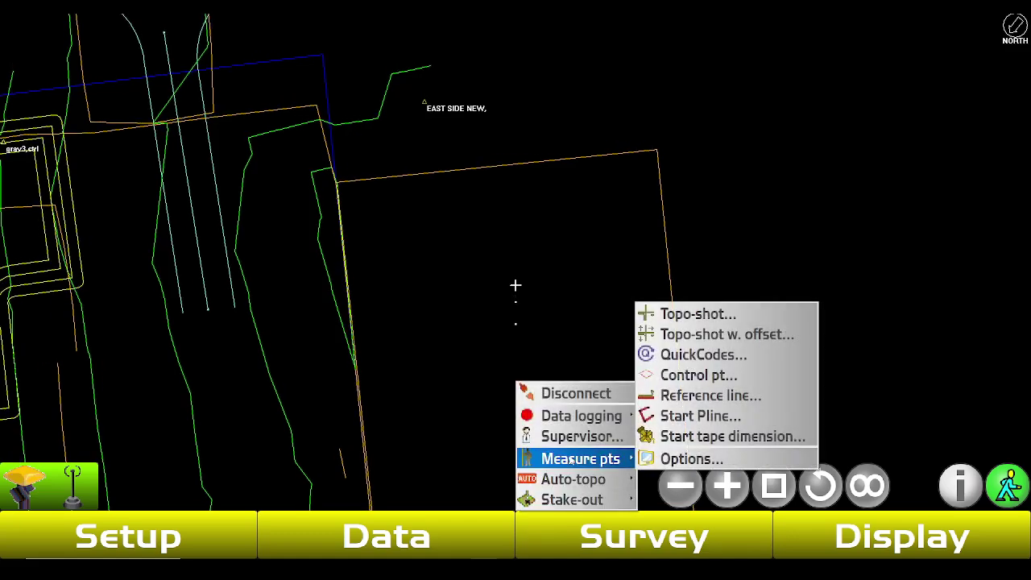
{"action": "left_click", "coordinate": [722, 361]}
{"action": "left_click", "coordinate": [435, 363]}
{"action": "left_click", "coordinate": [586, 179]}
{"action": "type", "text": "Points"}
{"action": "left_click", "coordinate": [439, 434]}
Step: Assign descriptor test and layer POINTS to the Points QuickCode and save it
{"action": "left_click", "coordinate": [491, 242]}
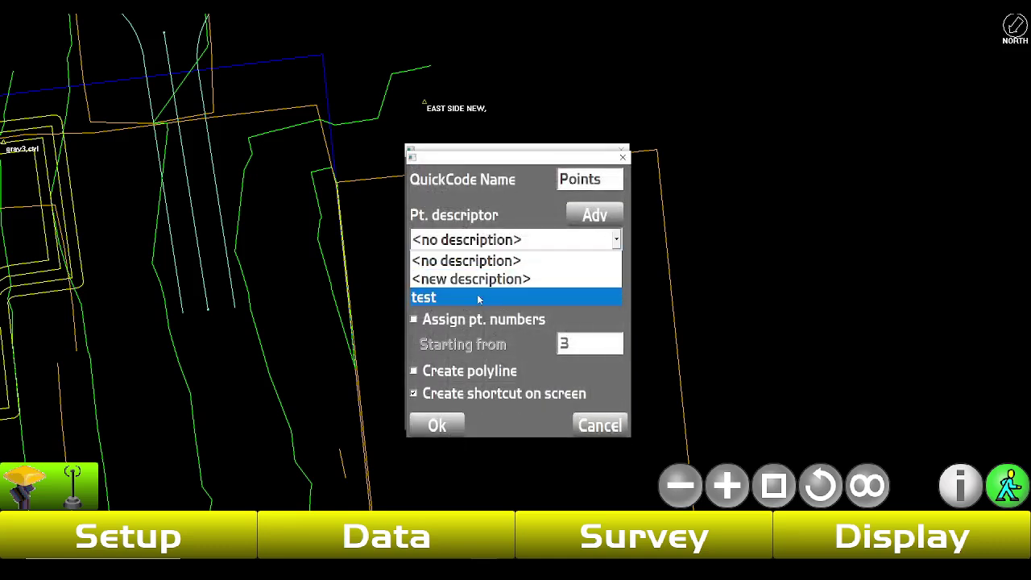
{"action": "left_click", "coordinate": [479, 298]}
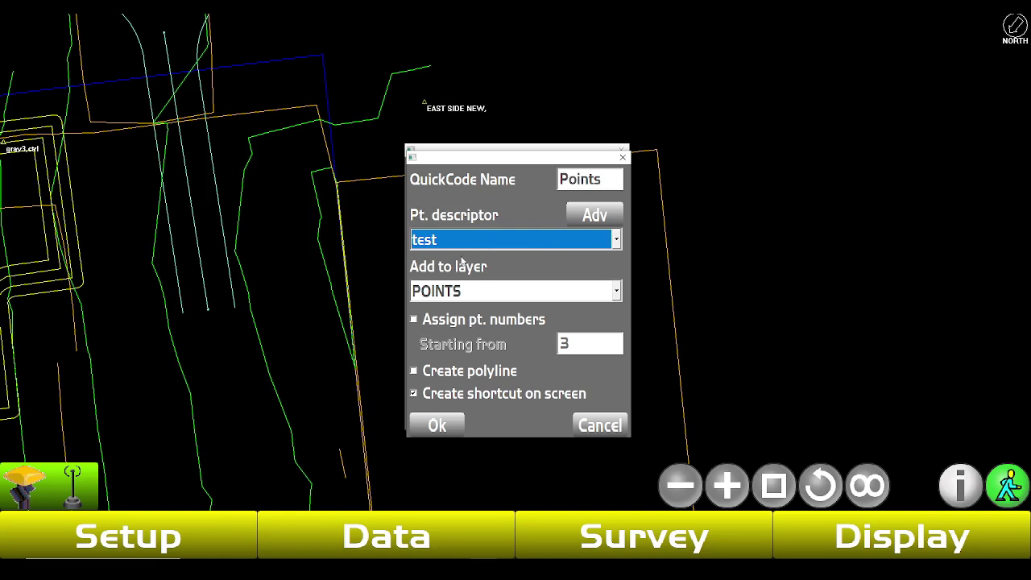
{"action": "left_click", "coordinate": [472, 292]}
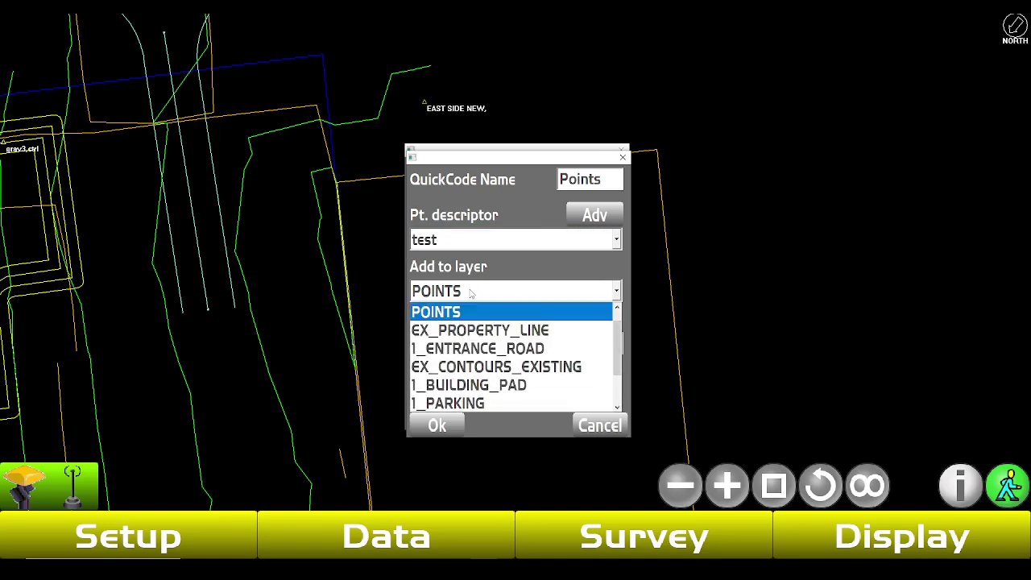
{"action": "left_click", "coordinate": [475, 293]}
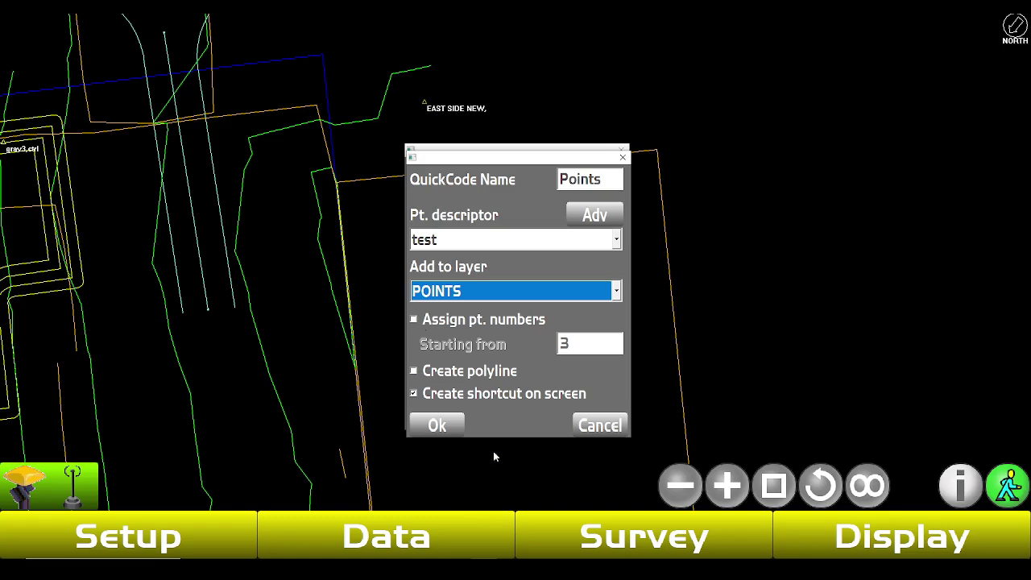
{"action": "left_click", "coordinate": [450, 426]}
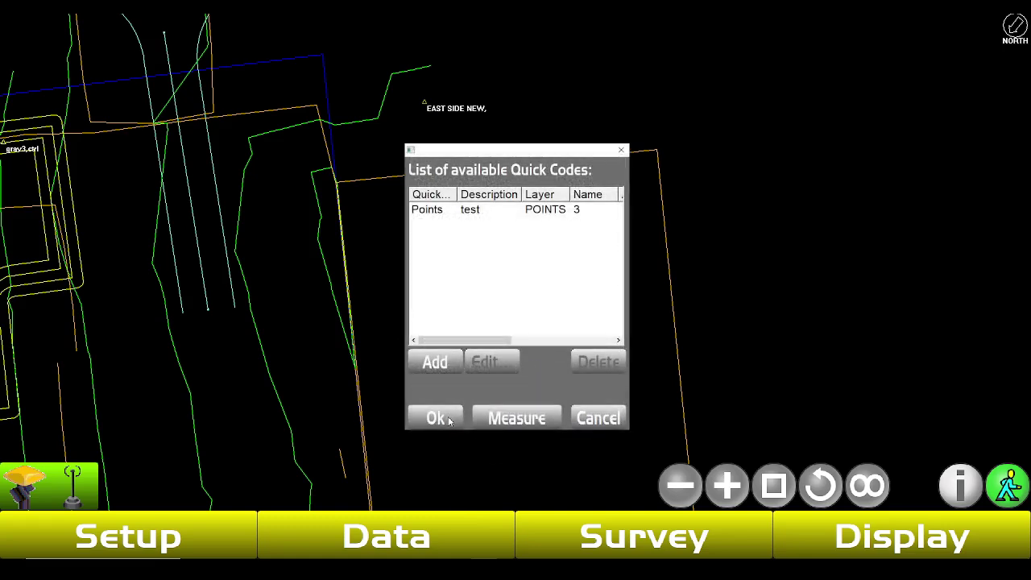
Step: Review the Points QuickCode settings, accept the QuickCode list and measure a point with the Points shortcut
{"action": "left_click", "coordinate": [492, 211]}
{"action": "left_click", "coordinate": [493, 362]}
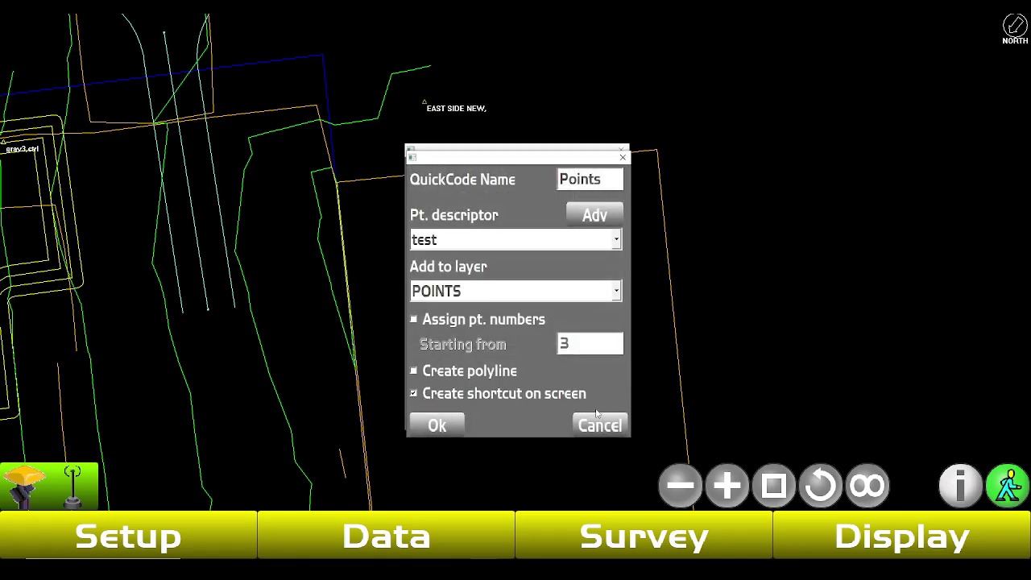
{"action": "left_click", "coordinate": [449, 427]}
{"action": "left_click", "coordinate": [450, 425]}
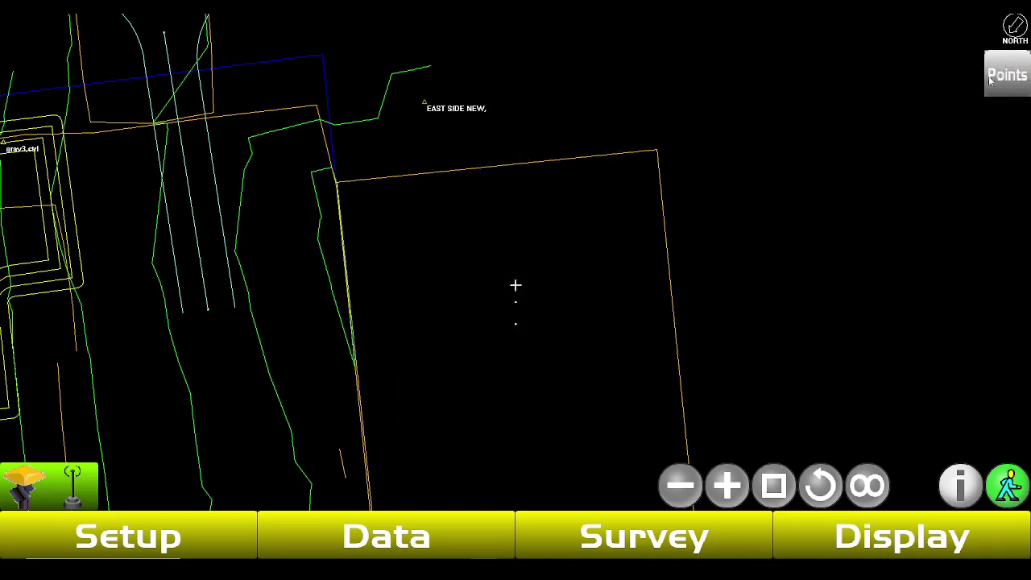
{"action": "left_click", "coordinate": [1018, 73]}
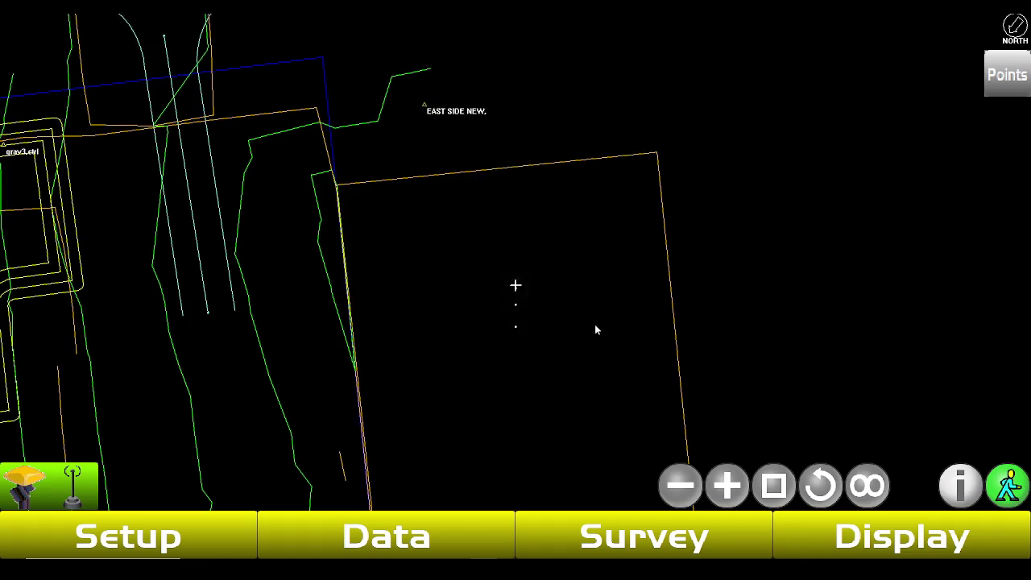
{"action": "left_click", "coordinate": [564, 542]}
{"action": "mouse_move", "coordinate": [606, 459]}
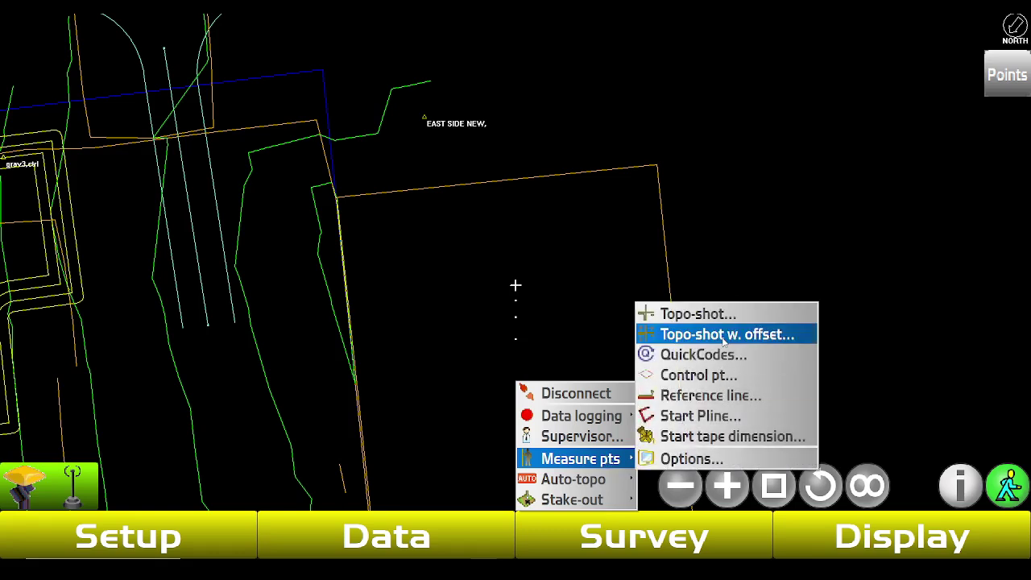
{"action": "left_click", "coordinate": [571, 234]}
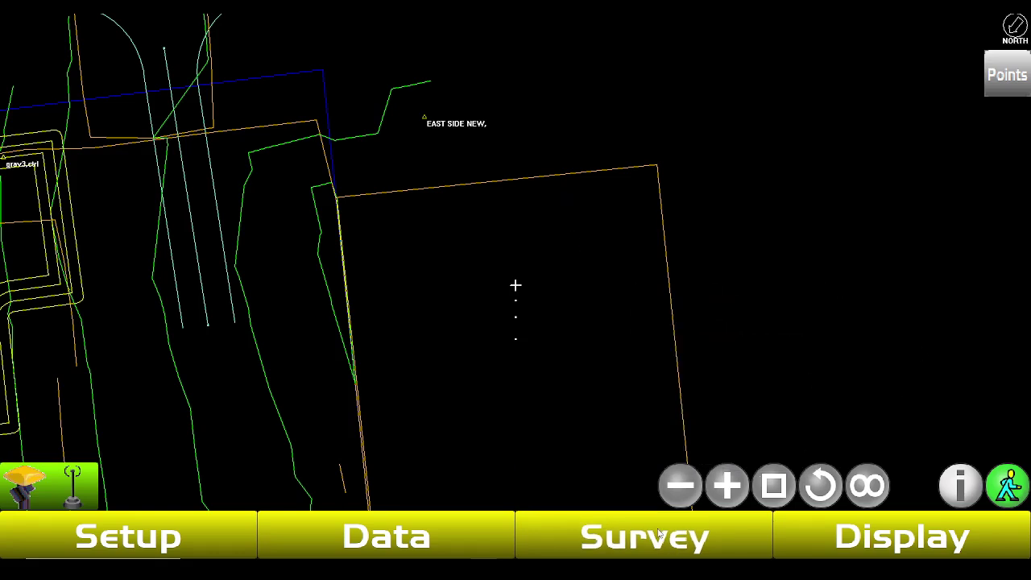
Step: Add a second QuickCode for point measurement and name it Lines
{"action": "left_click", "coordinate": [590, 537]}
{"action": "mouse_move", "coordinate": [609, 458]}
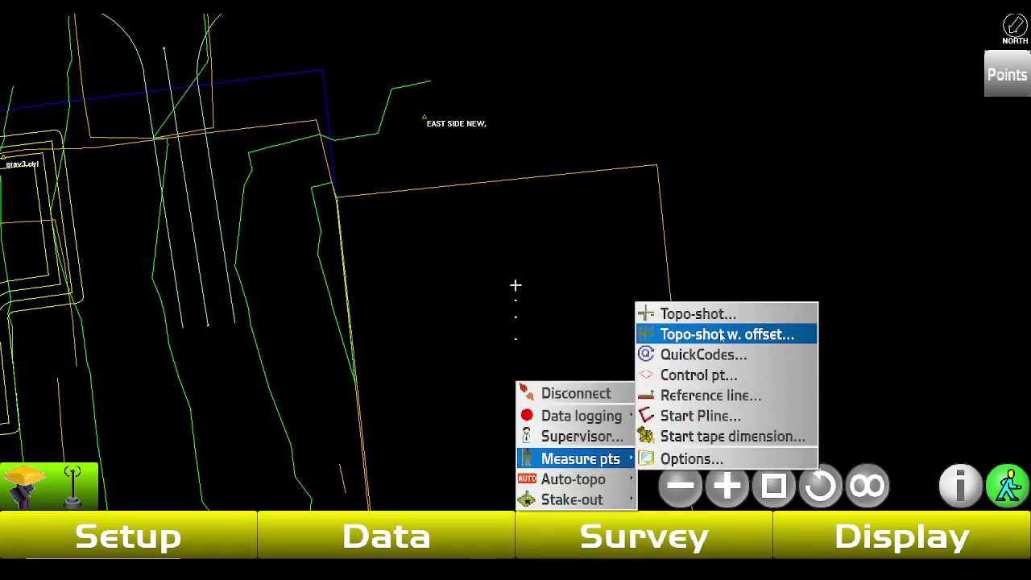
{"action": "left_click", "coordinate": [700, 354]}
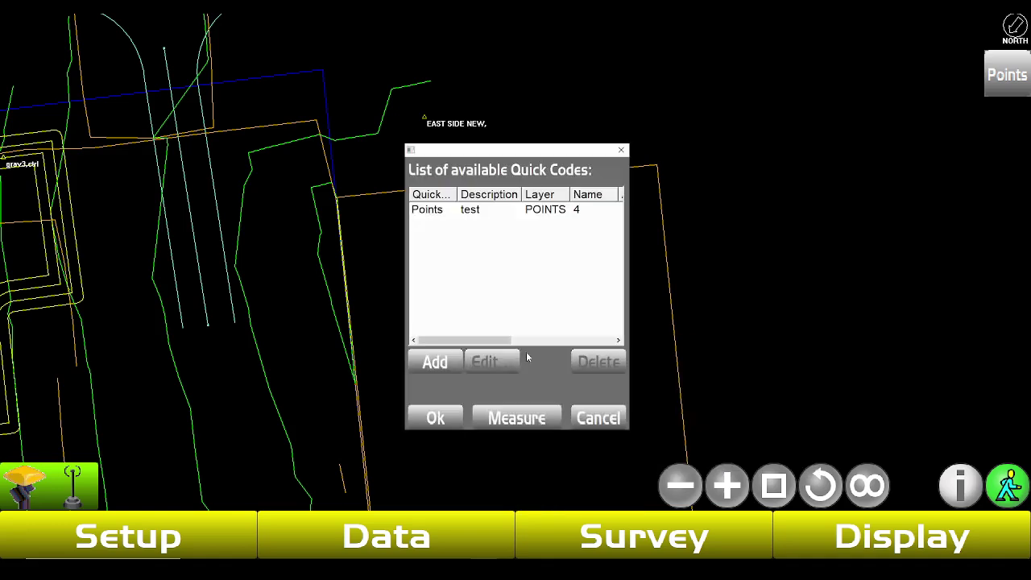
{"action": "left_click", "coordinate": [439, 364]}
{"action": "left_click", "coordinate": [590, 171]}
{"action": "type", "text": "Lines"}
{"action": "left_click", "coordinate": [437, 433]}
Step: Assign descriptor test and layer Lines to the Lines QuickCode
{"action": "left_click", "coordinate": [490, 240]}
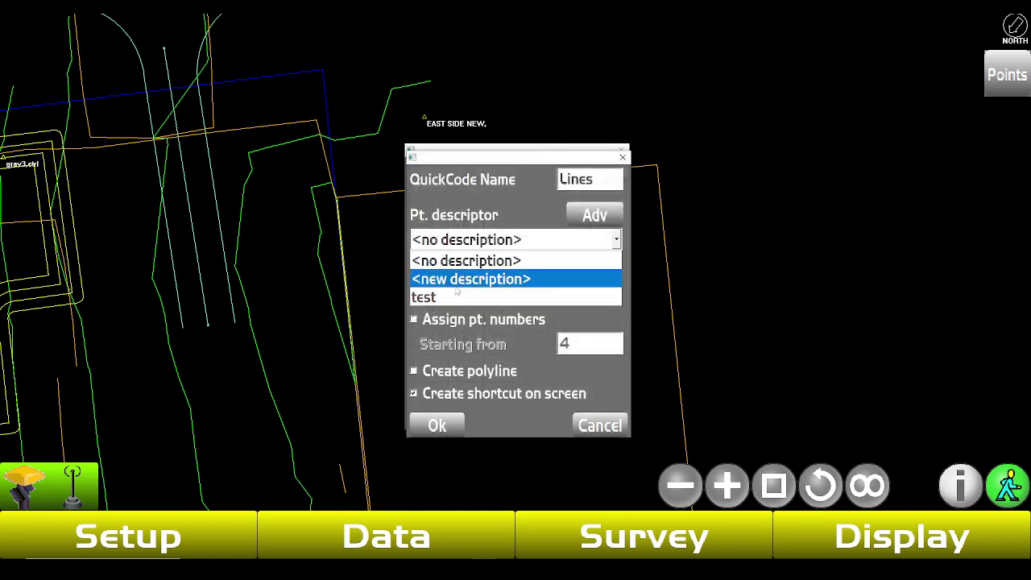
{"action": "left_click", "coordinate": [483, 295]}
{"action": "left_click", "coordinate": [486, 292]}
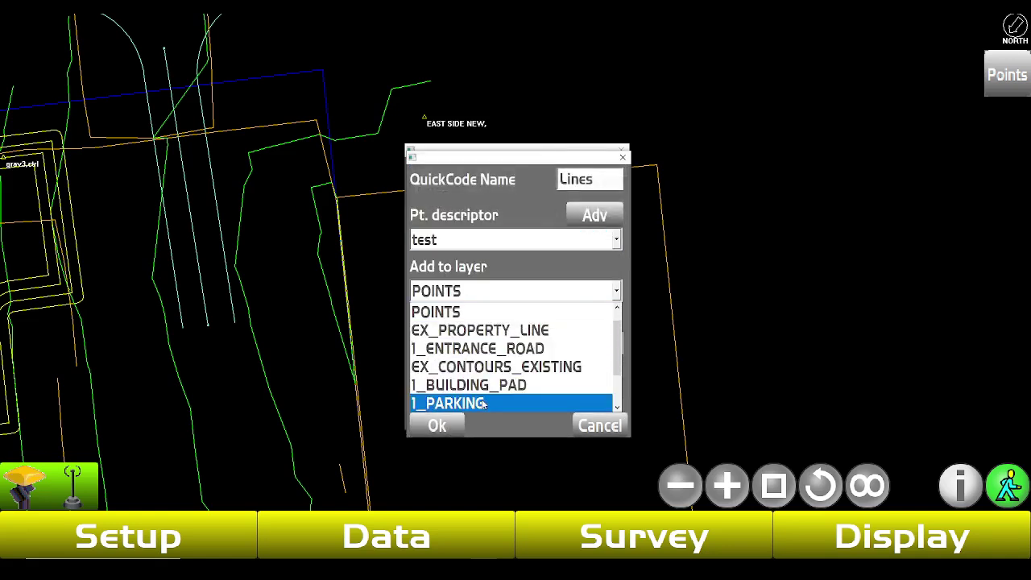
{"action": "scroll", "coordinate": [489, 379], "scroll_direction": "down", "scroll_amount": 2}
{"action": "left_click", "coordinate": [489, 401]}
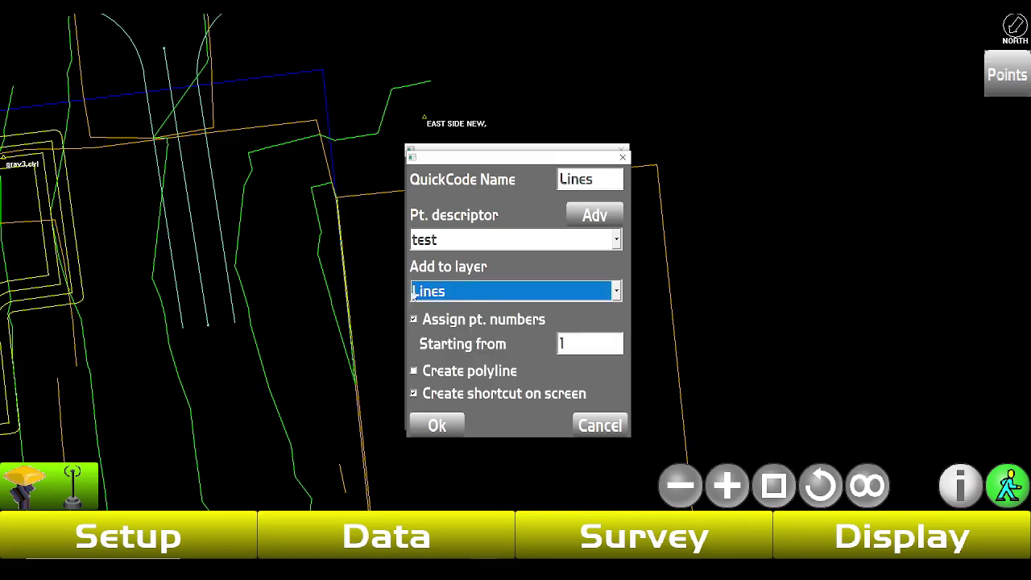
Step: Enable polyline creation for the Lines QuickCode, save it and accept the QuickCode list
{"action": "left_click", "coordinate": [413, 370]}
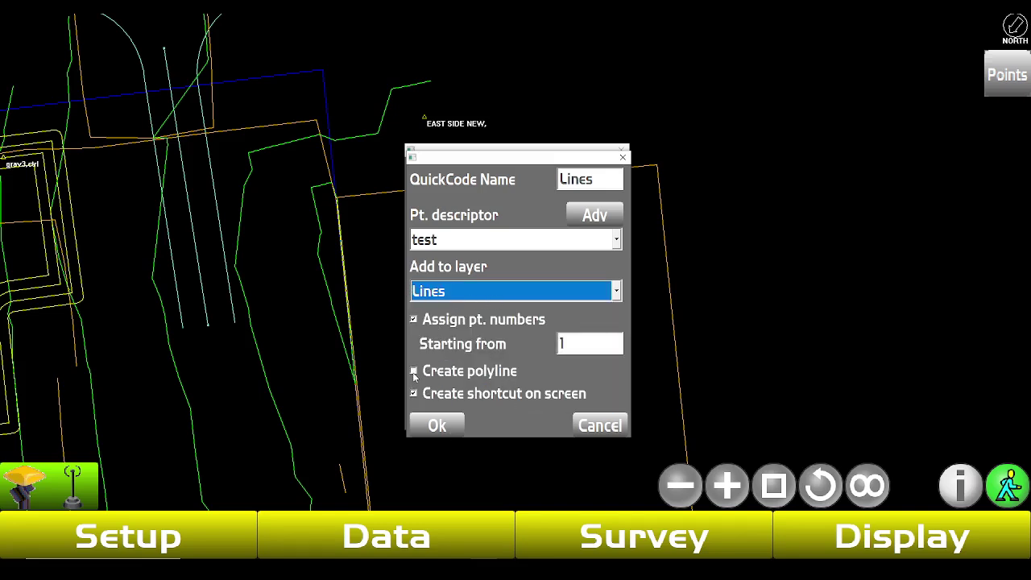
{"action": "left_click", "coordinate": [438, 426]}
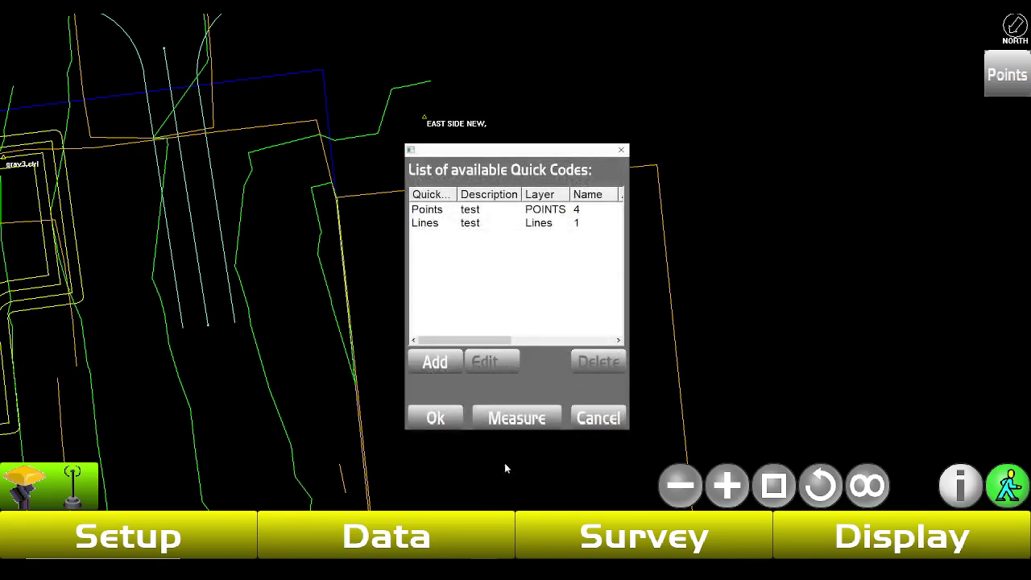
{"action": "left_click", "coordinate": [434, 419]}
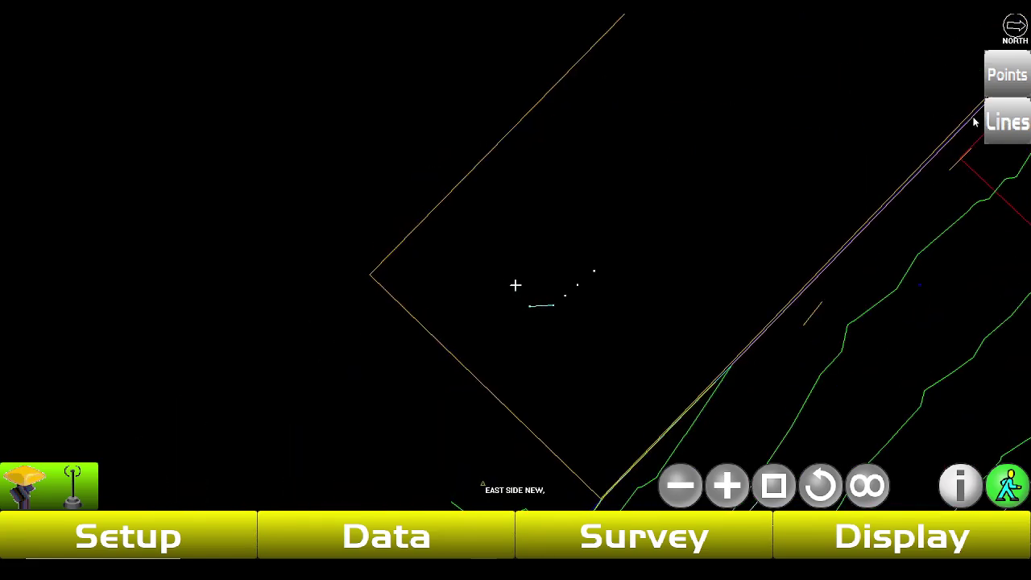
Step: Measure another polyline point with the Lines QuickCode shortcut
{"action": "left_click", "coordinate": [1005, 122]}
{"action": "left_click", "coordinate": [595, 419]}
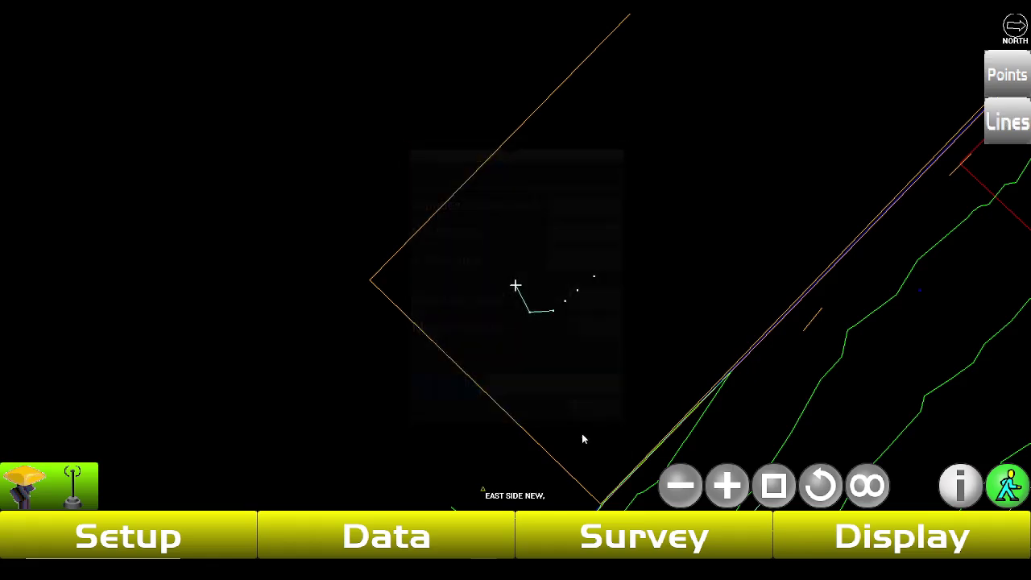
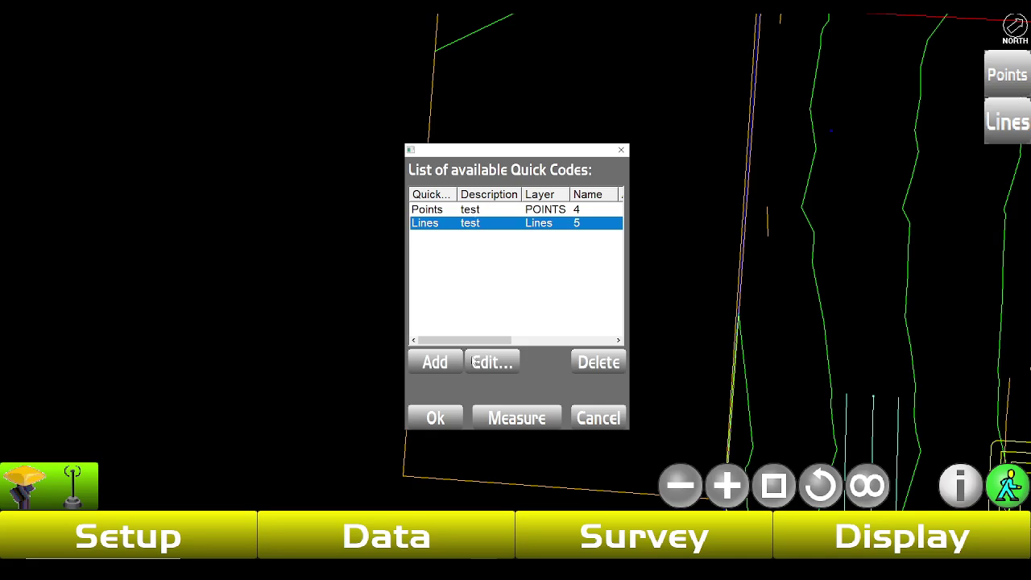
Step: Turn off the on-screen shortcut of the Lines QuickCode and save the change
{"action": "left_click", "coordinate": [491, 362]}
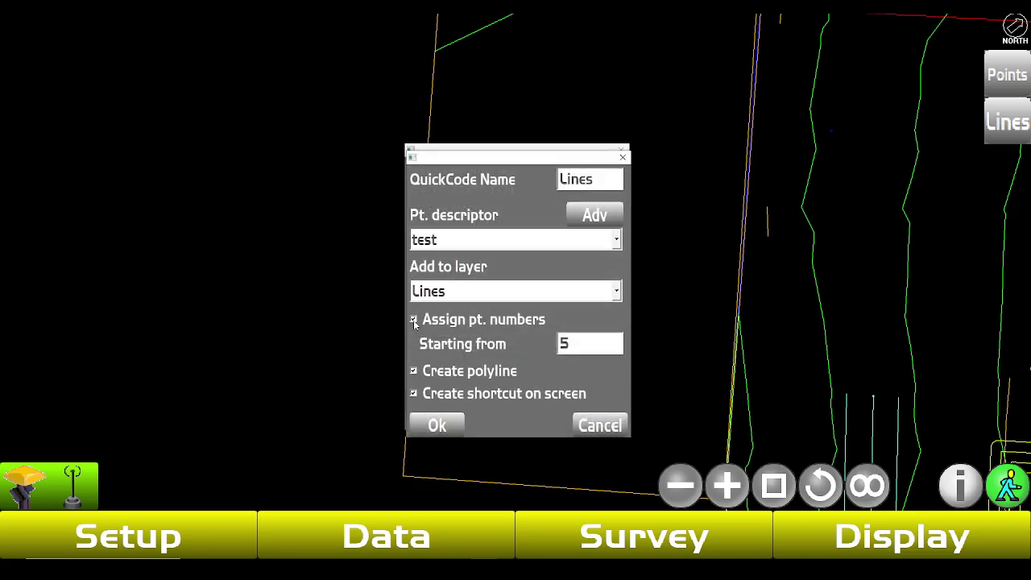
{"action": "left_click", "coordinate": [414, 393]}
{"action": "left_click", "coordinate": [431, 434]}
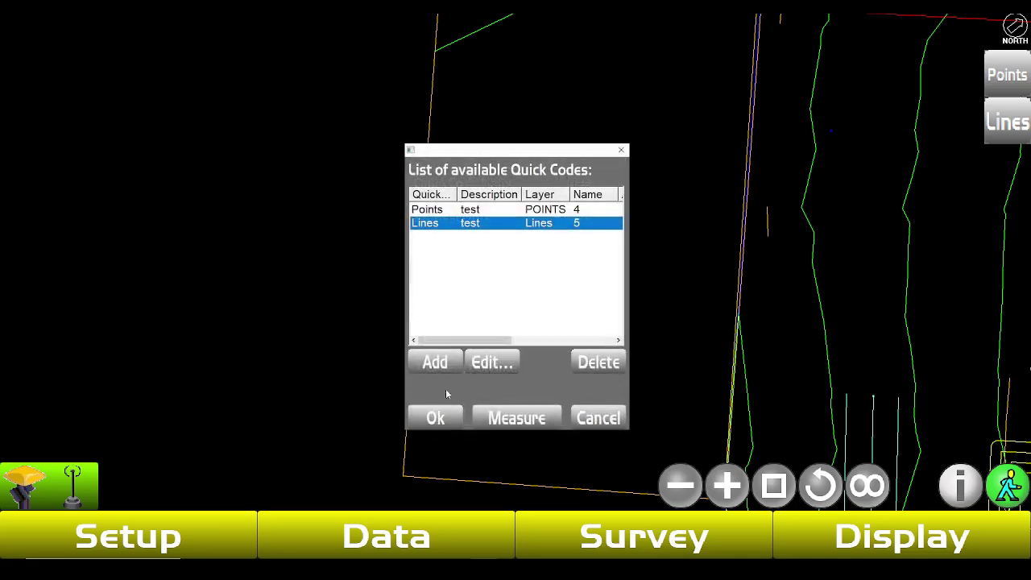
Step: Turn off the on-screen shortcut of the Points QuickCode and accept the QuickCode list
{"action": "left_click", "coordinate": [488, 209]}
{"action": "left_click", "coordinate": [486, 364]}
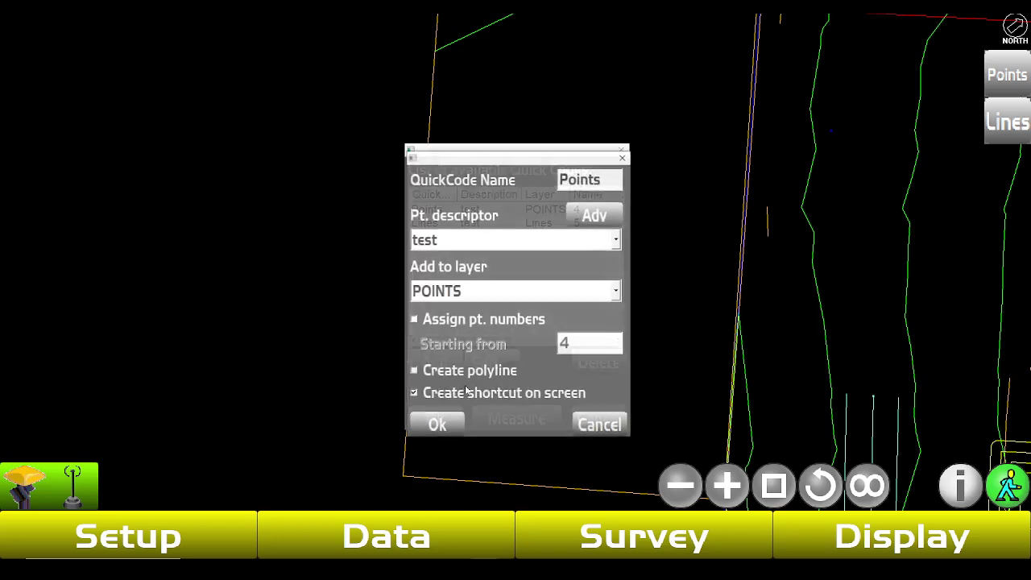
{"action": "left_click", "coordinate": [414, 389]}
{"action": "left_click", "coordinate": [439, 427]}
{"action": "left_click", "coordinate": [441, 422]}
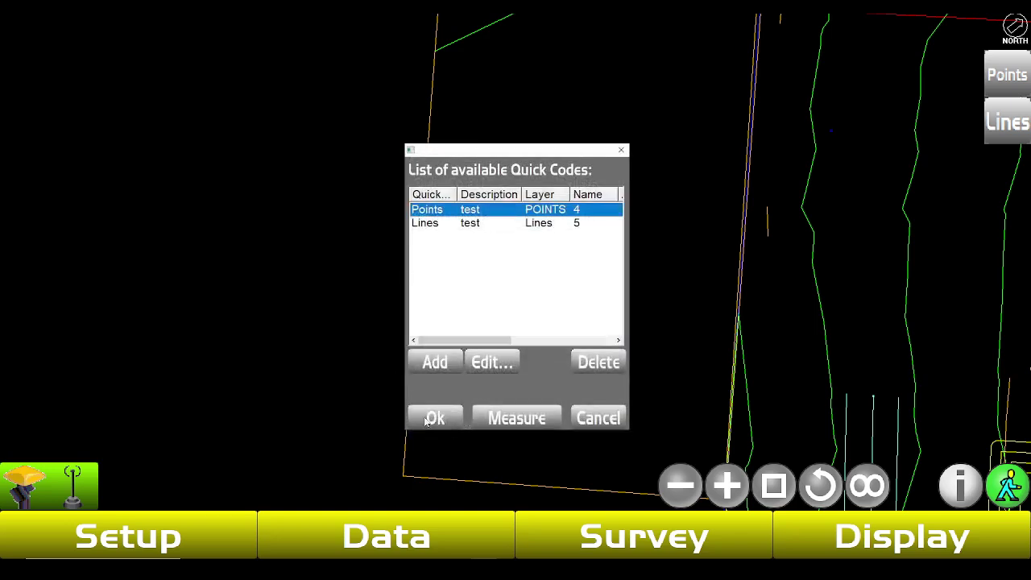
{"action": "left_click", "coordinate": [410, 546]}
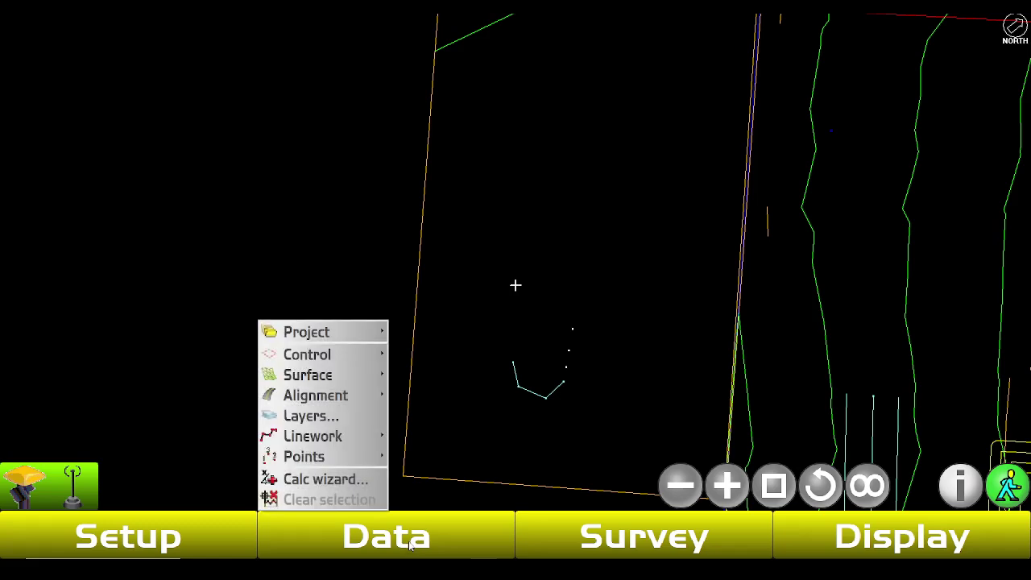
{"action": "left_click", "coordinate": [589, 258]}
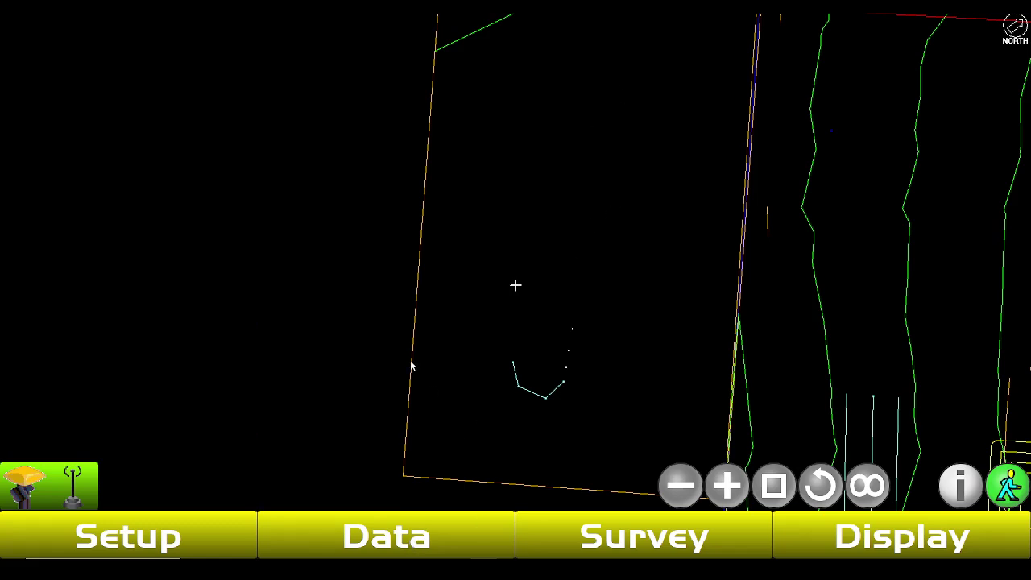
Step: Set up a new control point measurement and name the point CP10
{"action": "left_click", "coordinate": [645, 536]}
{"action": "left_click", "coordinate": [580, 459]}
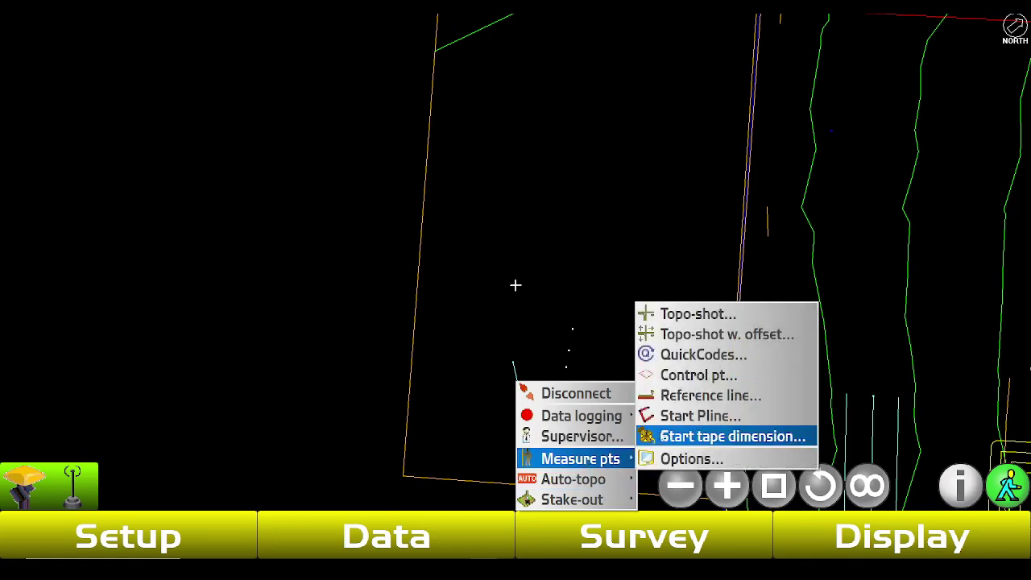
{"action": "left_click", "coordinate": [677, 381]}
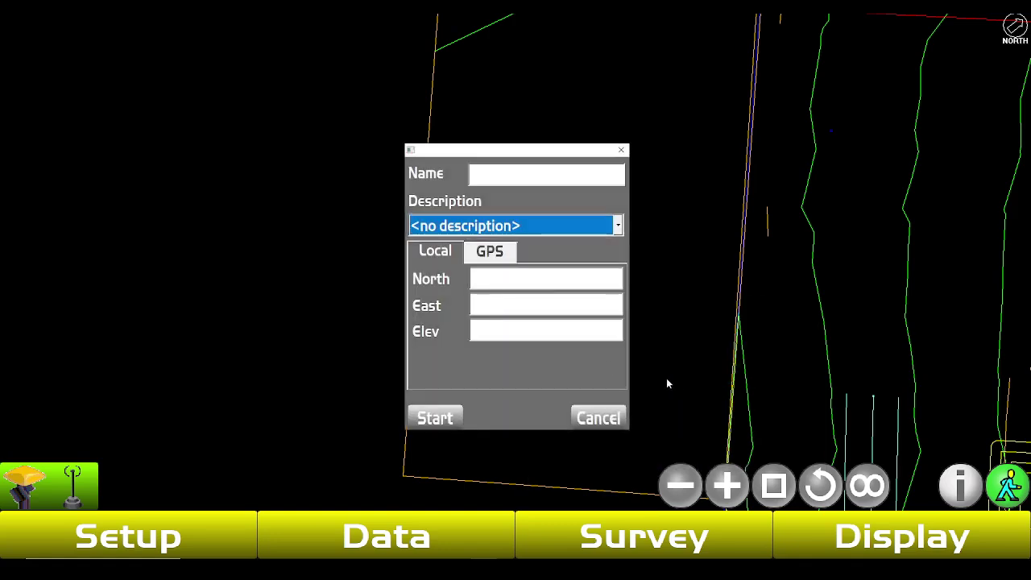
{"action": "left_click", "coordinate": [496, 174]}
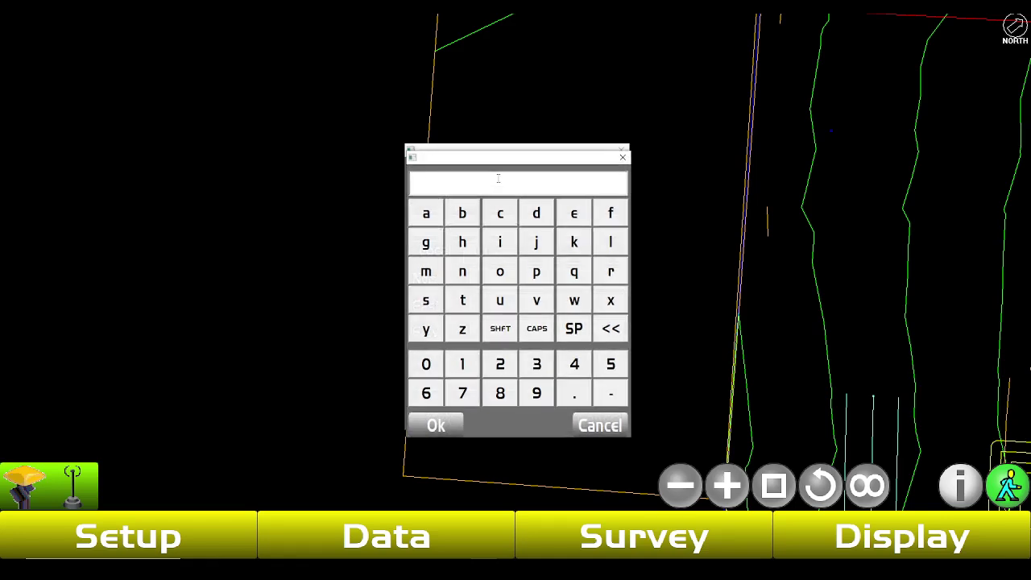
{"action": "type", "text": "CP10"}
{"action": "left_click", "coordinate": [436, 426]}
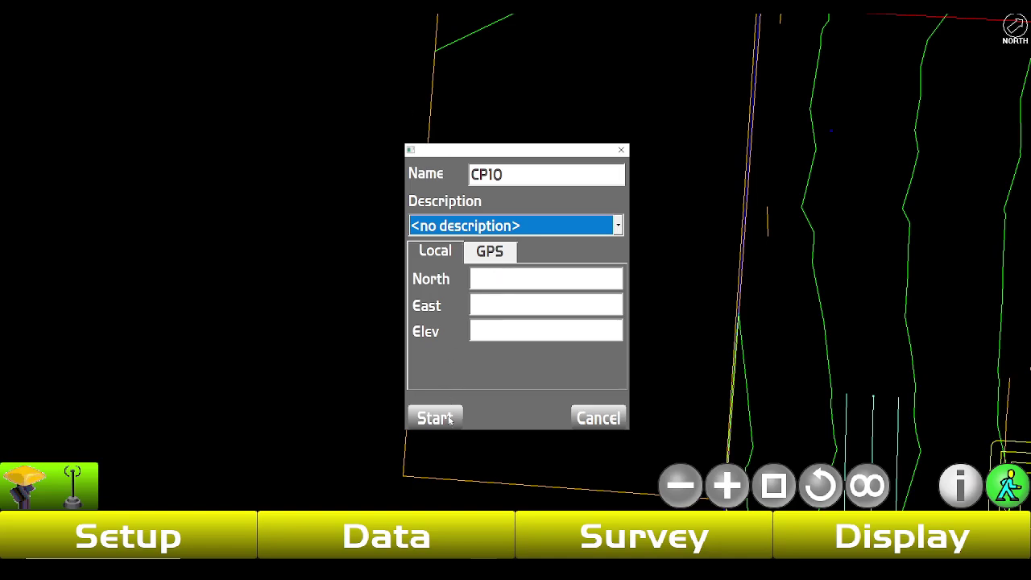
Step: Keep control point CP10 without a description, measure it and accept the measured coordinates
{"action": "left_click", "coordinate": [475, 230]}
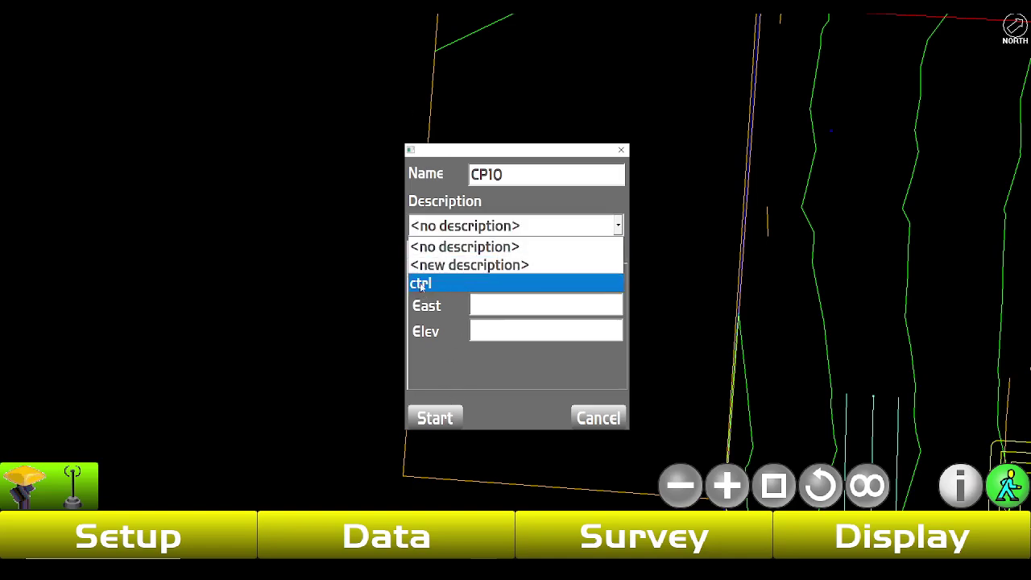
{"action": "left_click", "coordinate": [446, 333]}
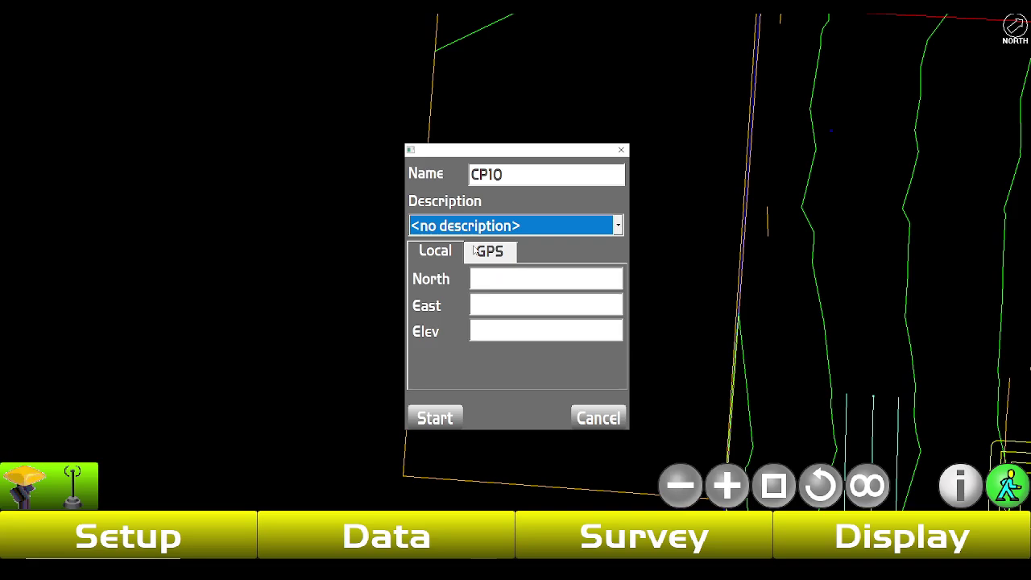
{"action": "left_click", "coordinate": [440, 424]}
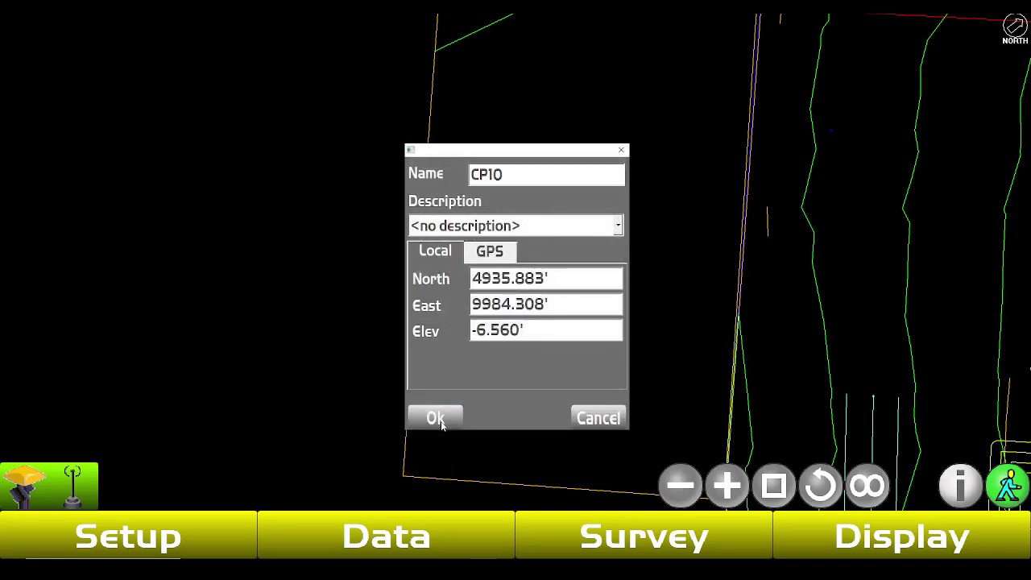
{"action": "left_click", "coordinate": [436, 419]}
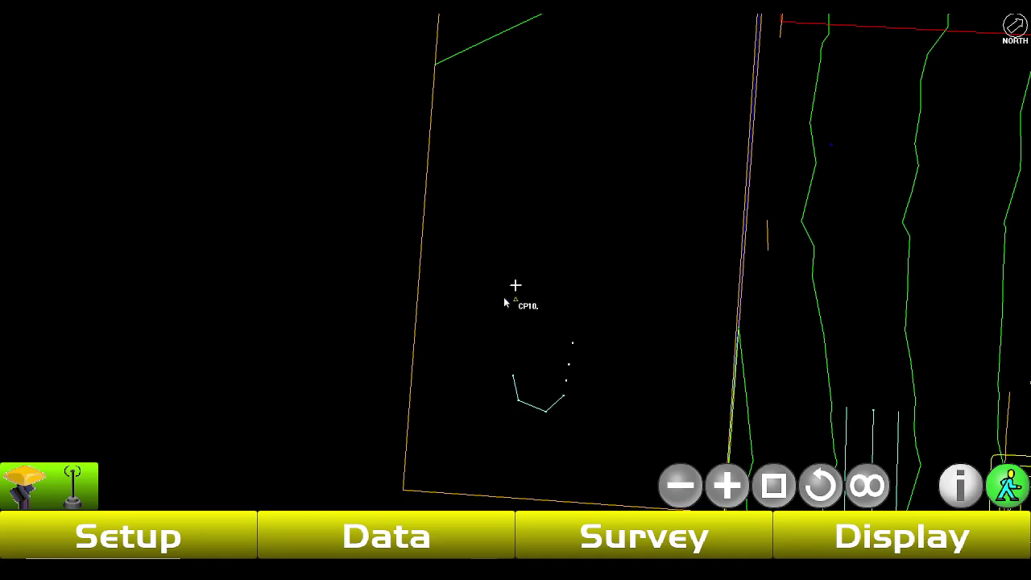
Step: Try to start measuring points relative to a reference line
{"action": "left_click", "coordinate": [606, 534]}
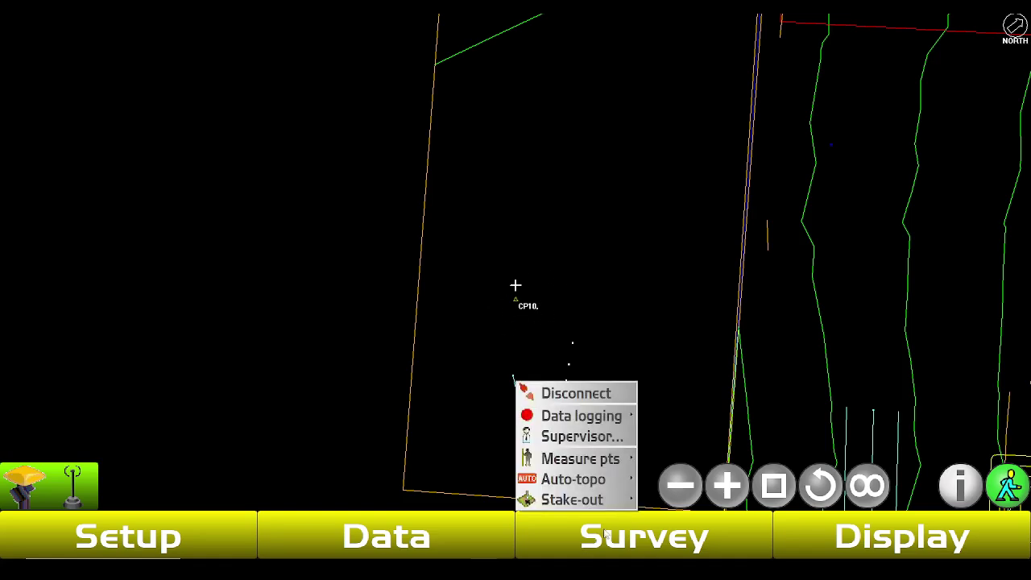
{"action": "mouse_move", "coordinate": [582, 463]}
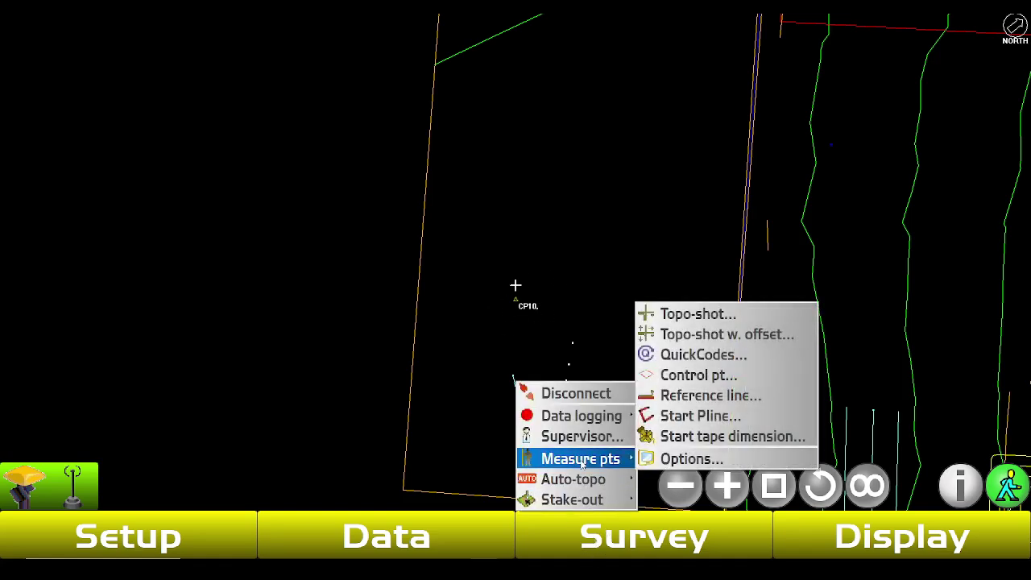
{"action": "left_click", "coordinate": [710, 395]}
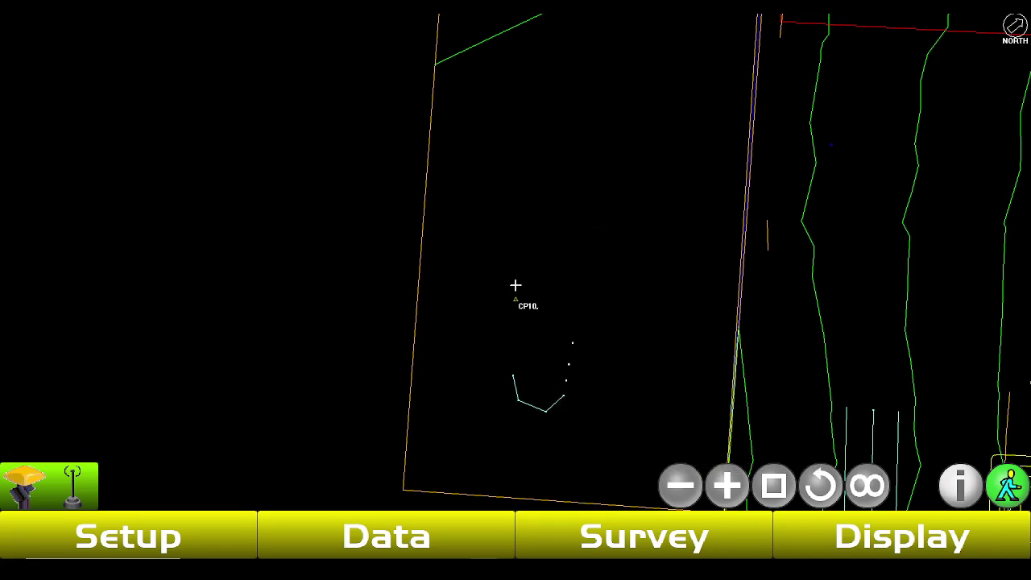
Step: Select the closed rectangular EX_POINTS_LINES polyline around CP10 and use it as the reference line
{"action": "left_click", "coordinate": [679, 493]}
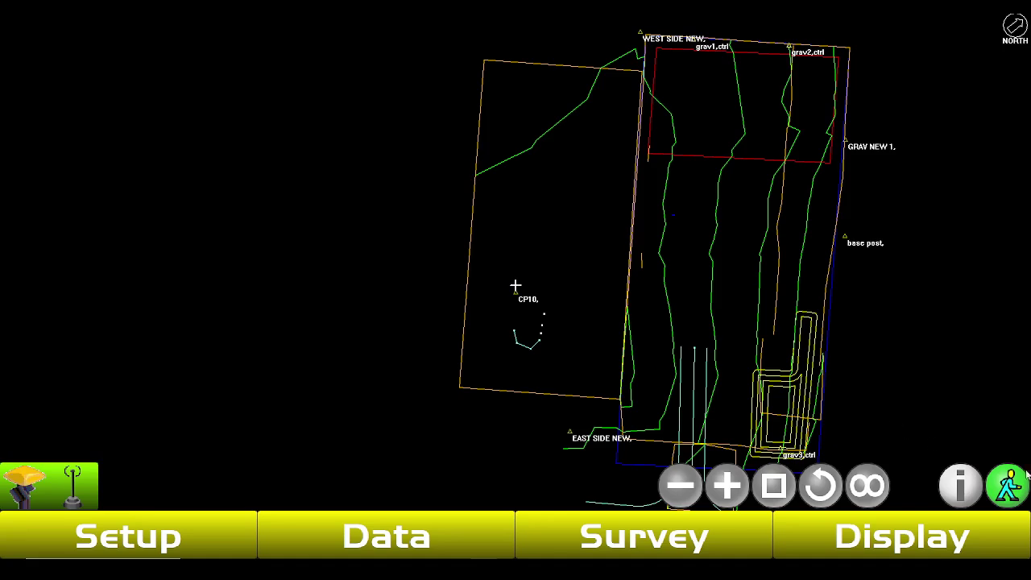
{"action": "left_click", "coordinate": [1021, 498]}
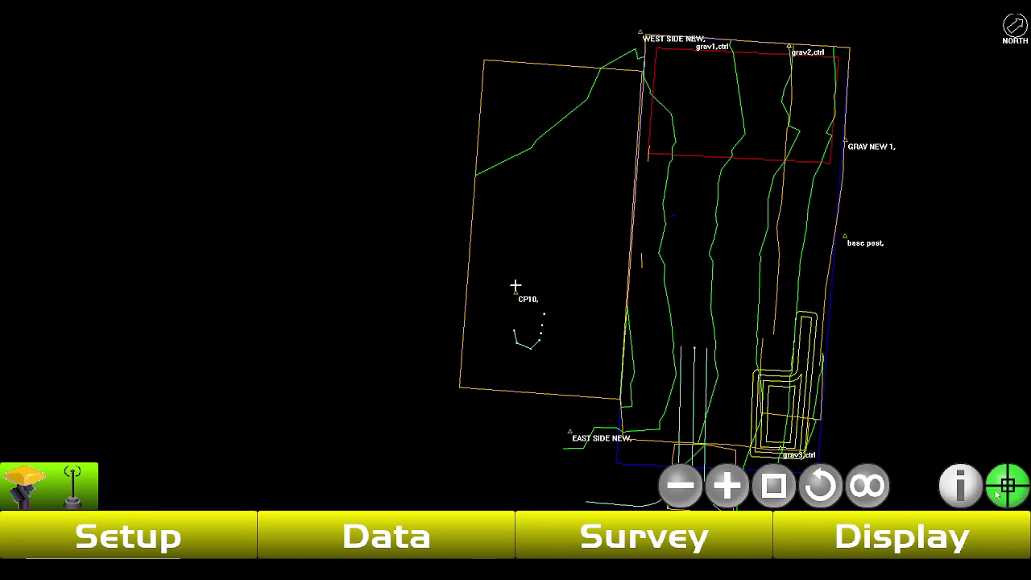
{"action": "left_click", "coordinate": [486, 271]}
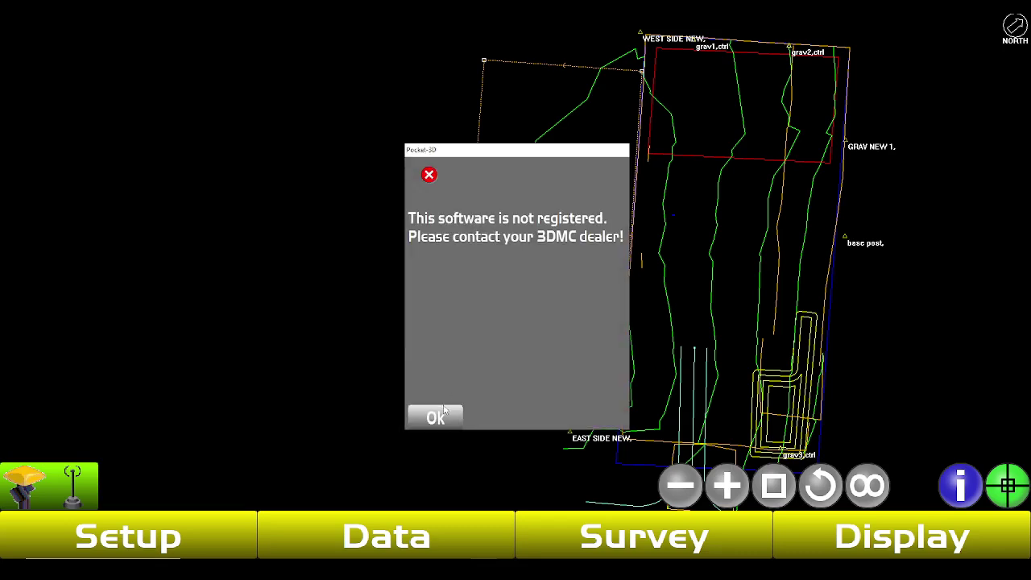
{"action": "left_click", "coordinate": [442, 410]}
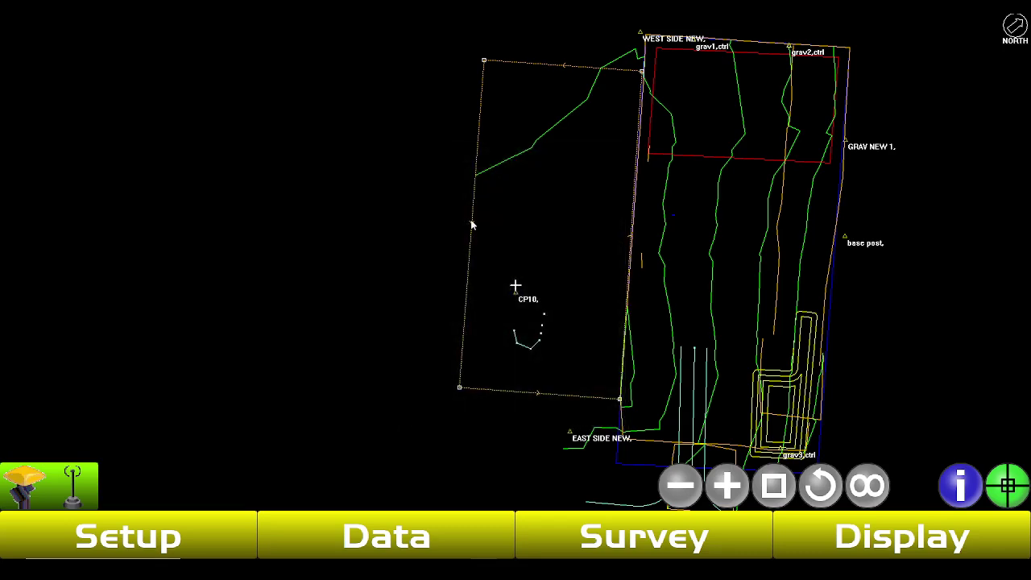
{"action": "right_click", "coordinate": [472, 226]}
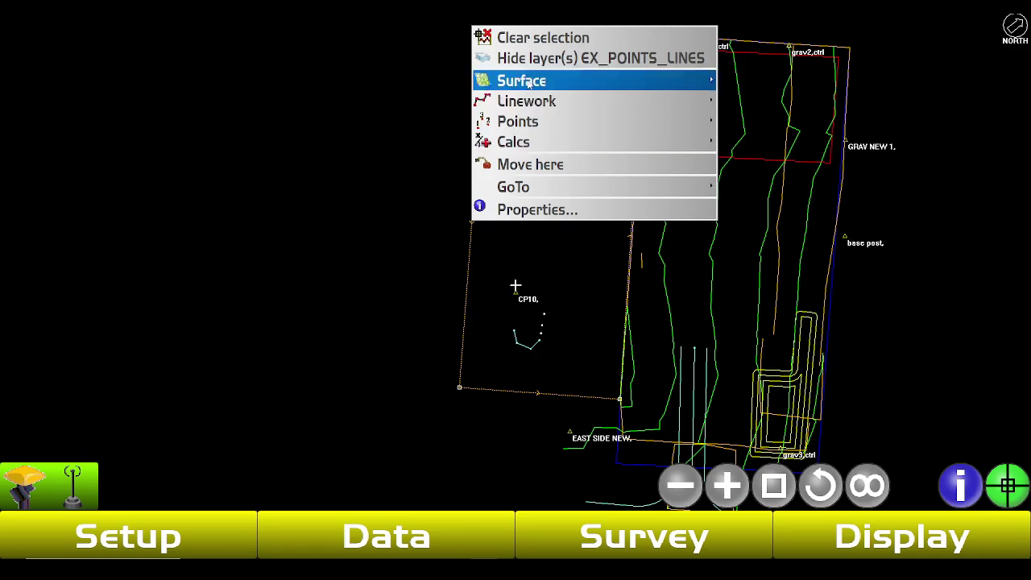
{"action": "mouse_move", "coordinate": [540, 109]}
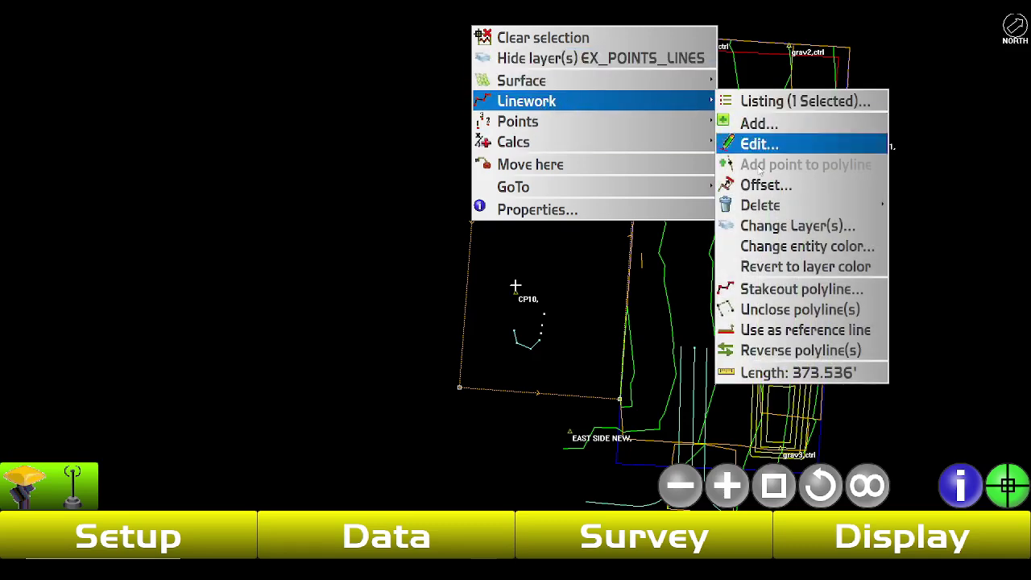
{"action": "left_click", "coordinate": [743, 330]}
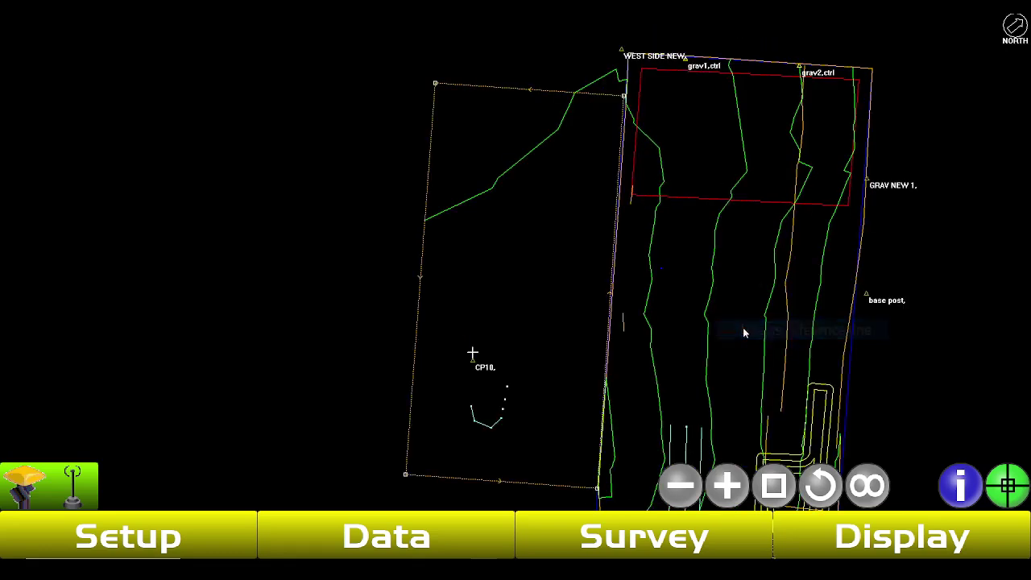
Step: Start a reference line measurement and set the taped distance to 4 ft and the offset to 2 ft
{"action": "left_click", "coordinate": [607, 553]}
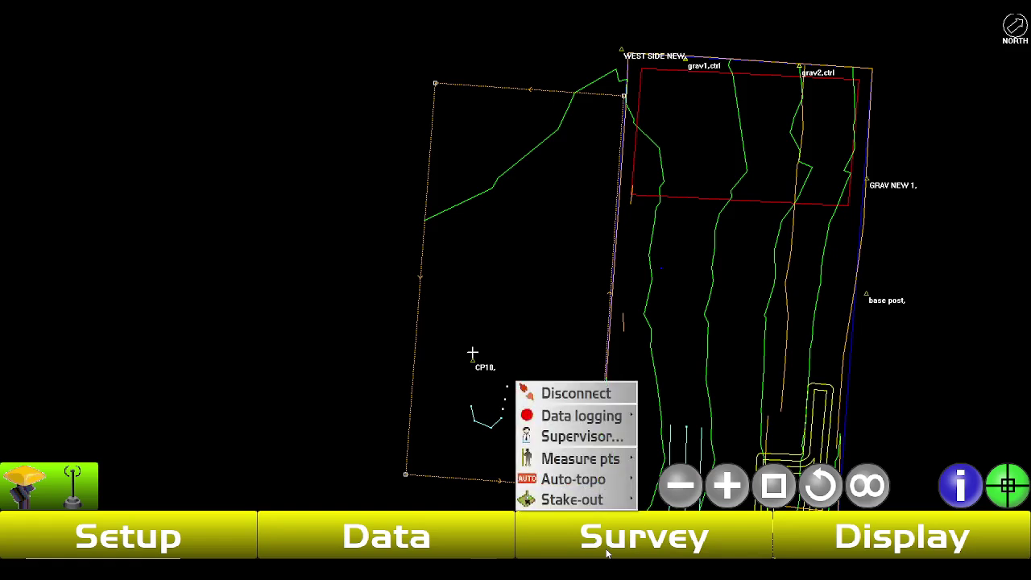
{"action": "mouse_move", "coordinate": [578, 458]}
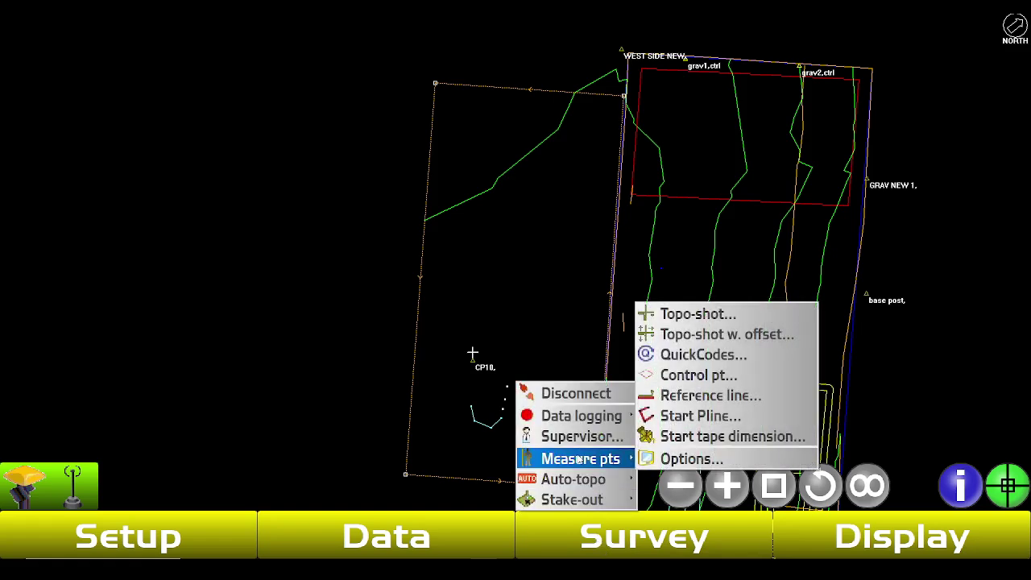
{"action": "left_click", "coordinate": [684, 396]}
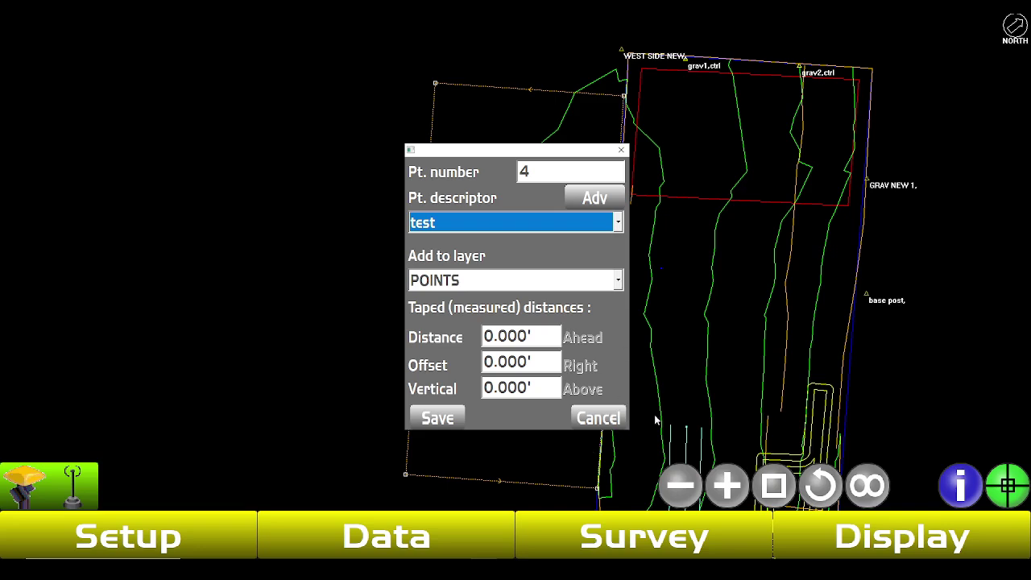
{"action": "left_click", "coordinate": [499, 338]}
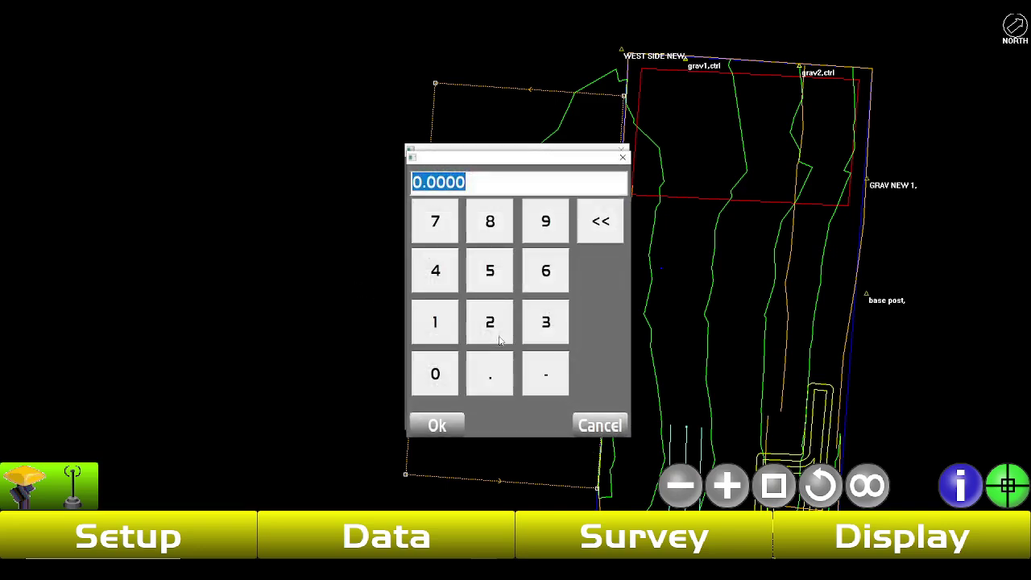
{"action": "type", "text": "4"}
{"action": "left_click", "coordinate": [439, 431]}
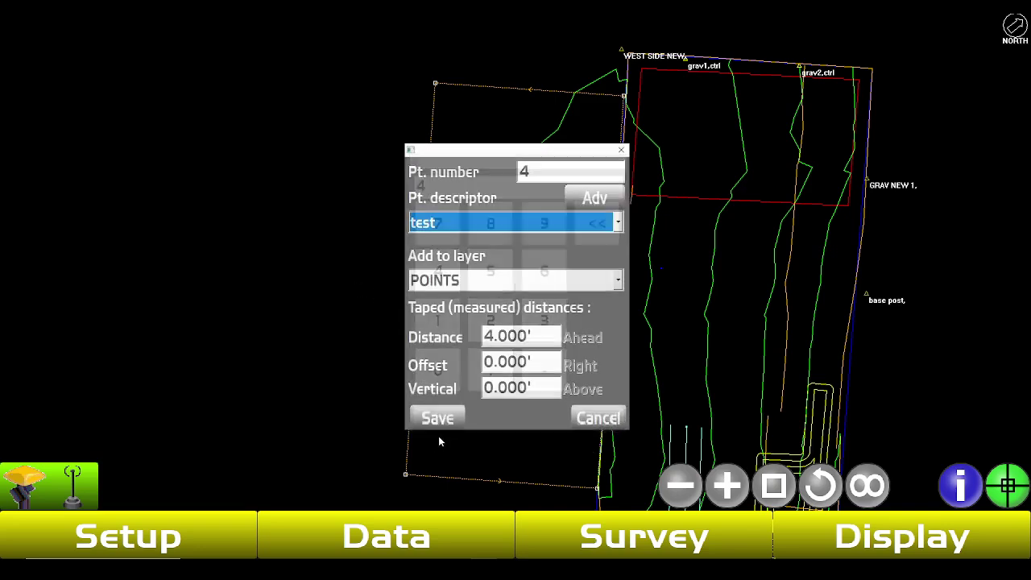
{"action": "left_click", "coordinate": [507, 364]}
{"action": "left_click", "coordinate": [473, 326]}
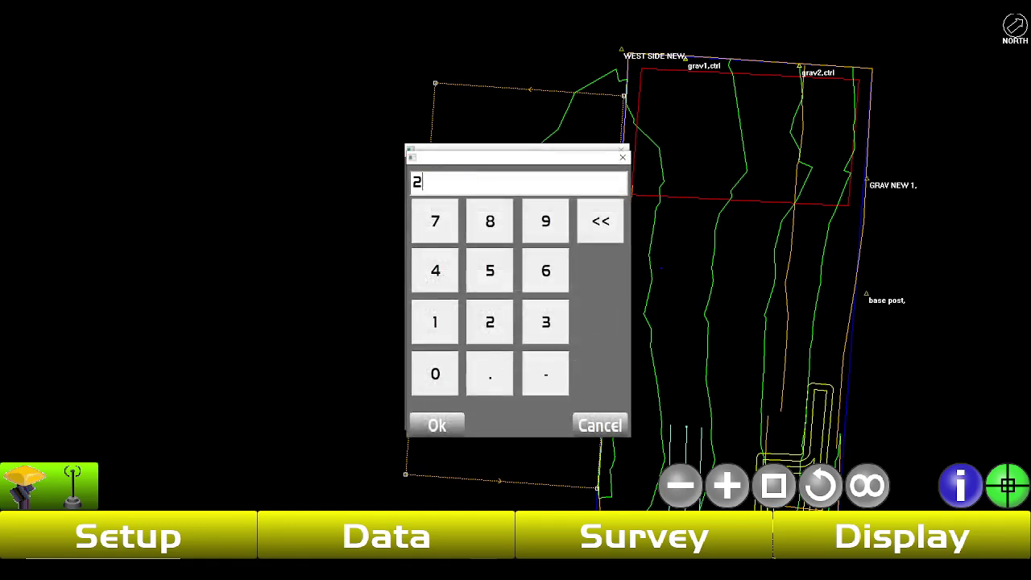
{"action": "left_click", "coordinate": [444, 427]}
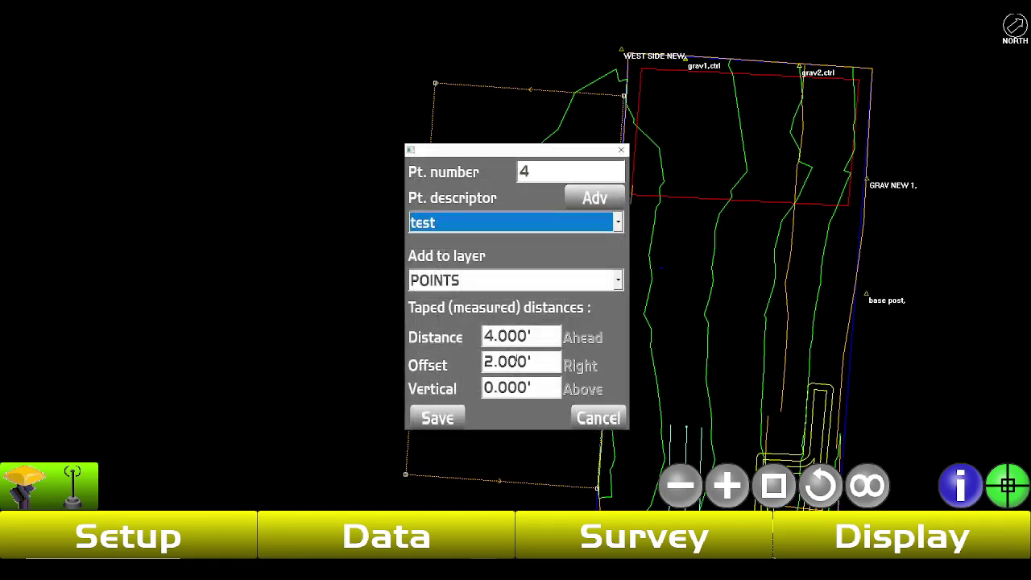
Step: Set the taped distance to 10 ft and save the reference line point as number 4
{"action": "left_click", "coordinate": [520, 337]}
{"action": "type", "text": "10"}
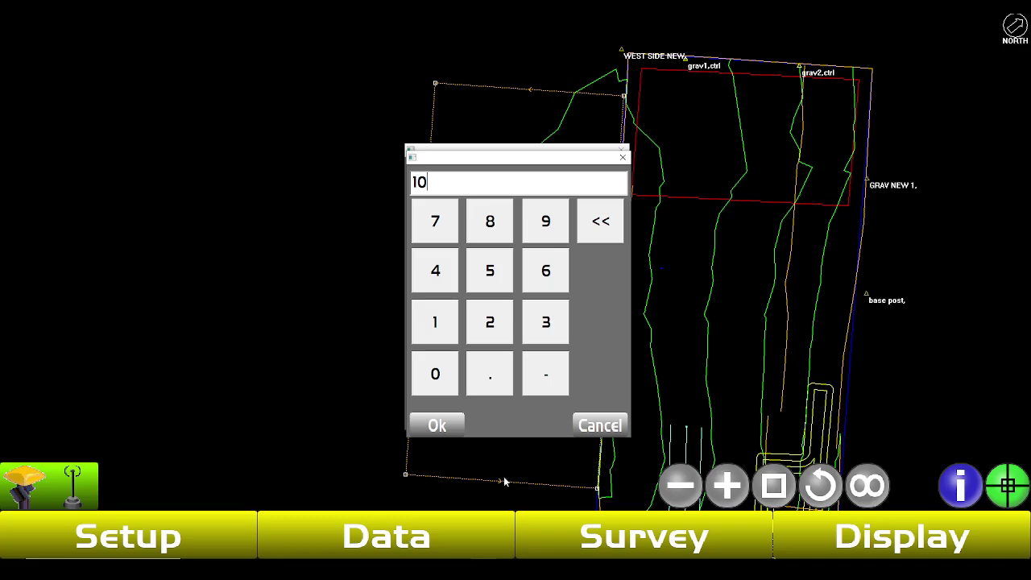
{"action": "left_click", "coordinate": [437, 427]}
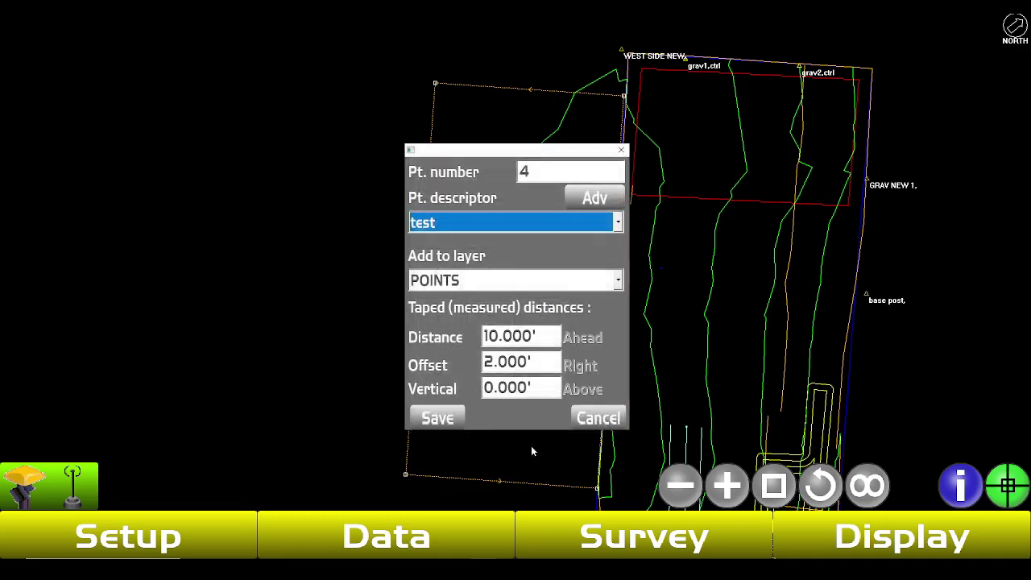
{"action": "left_click", "coordinate": [441, 424]}
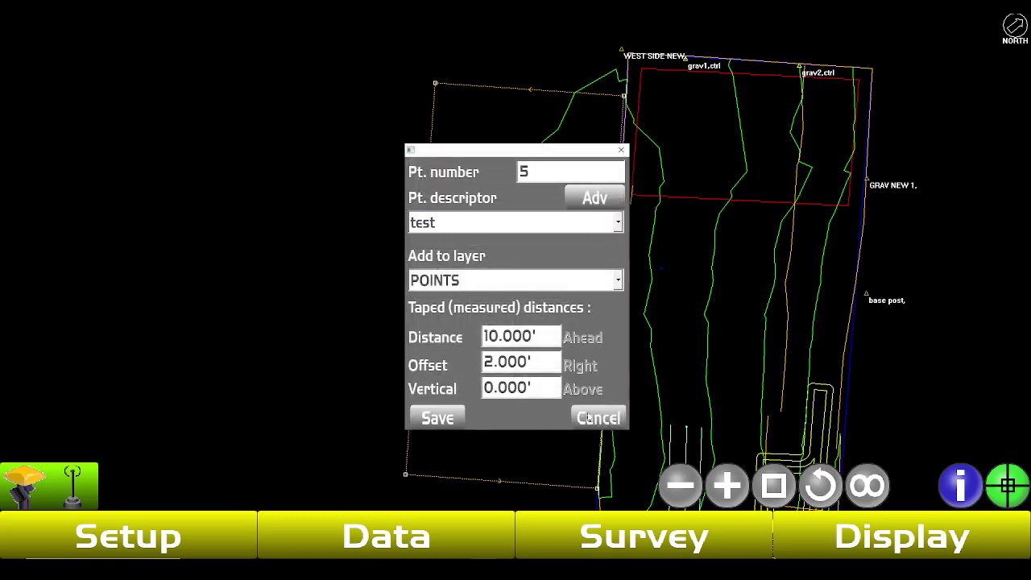
Step: Set the taped offset to 0 ft, save the point as number 5 and close the reference line measurement
{"action": "left_click", "coordinate": [523, 364]}
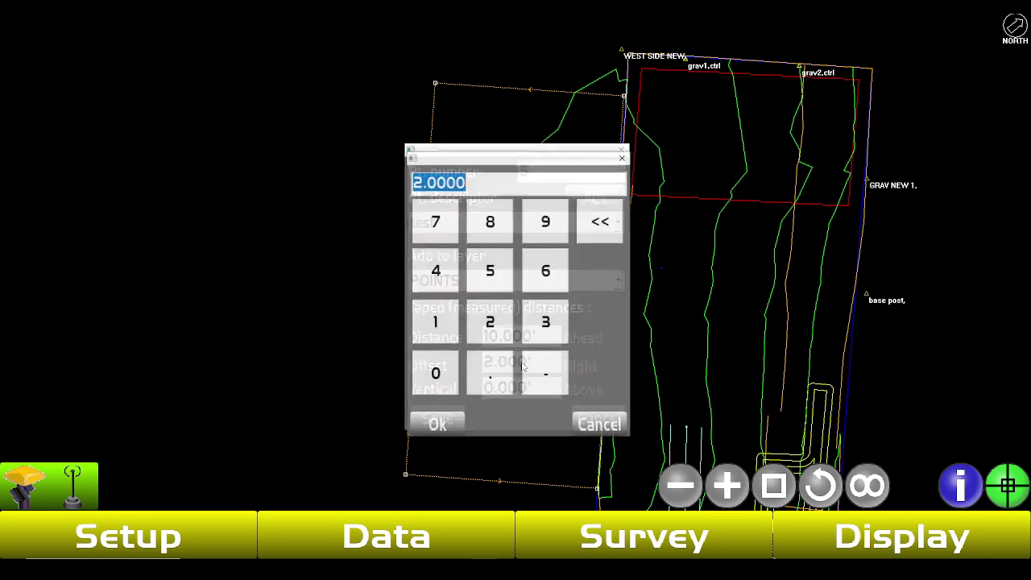
{"action": "type", "text": "0"}
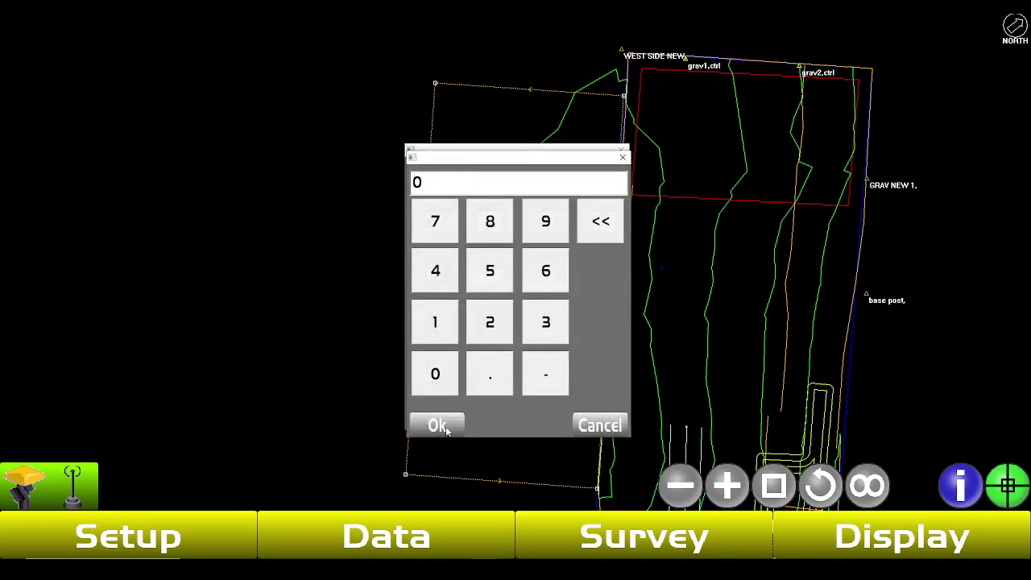
{"action": "left_click", "coordinate": [437, 426]}
{"action": "left_click", "coordinate": [451, 417]}
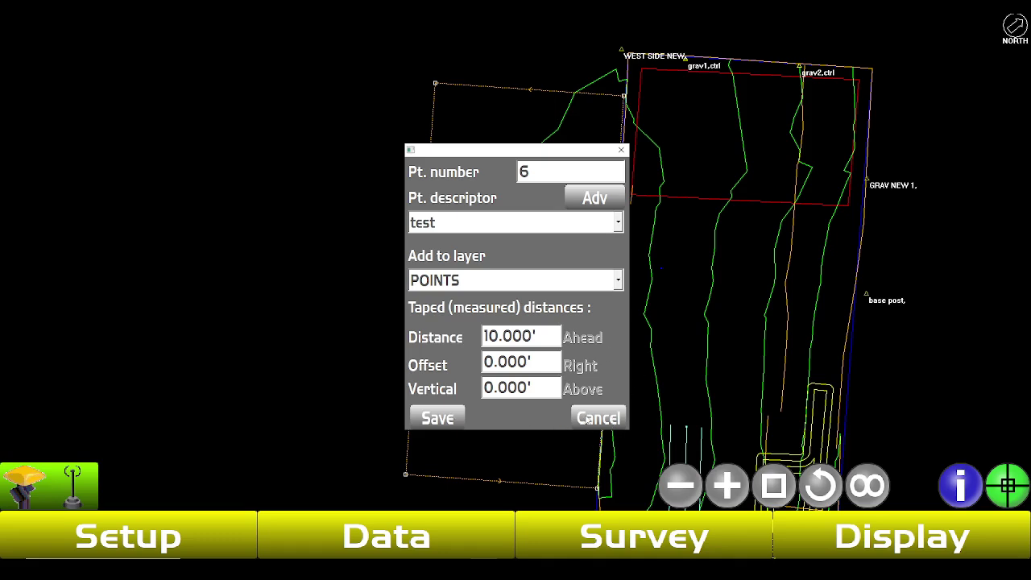
{"action": "left_click", "coordinate": [587, 420]}
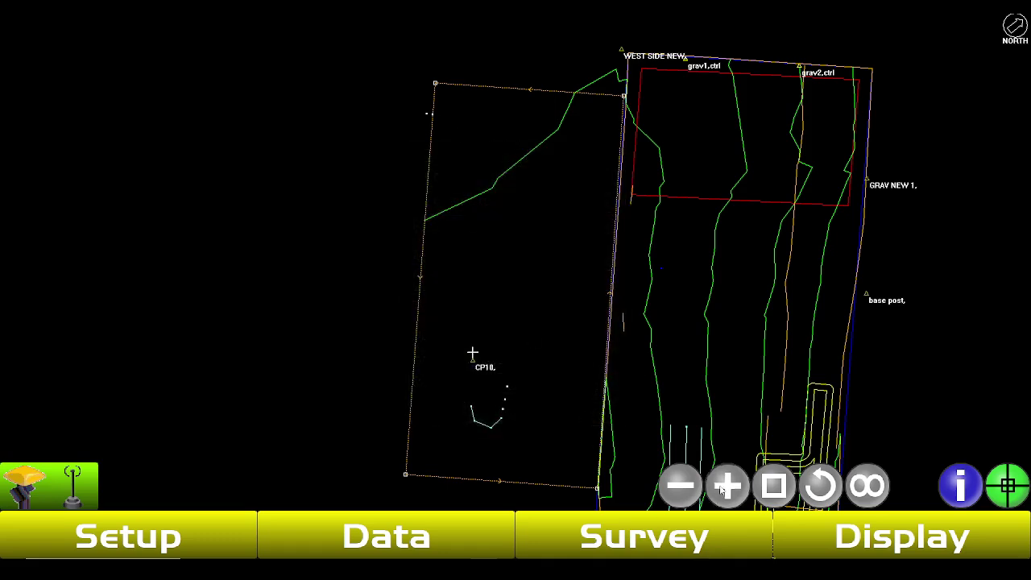
Step: Examine the two new taped points near the reference line's corner and highlight them with a selection window
{"action": "left_click", "coordinate": [723, 489]}
{"action": "right_click", "coordinate": [449, 156]}
{"action": "left_click", "coordinate": [1027, 482]}
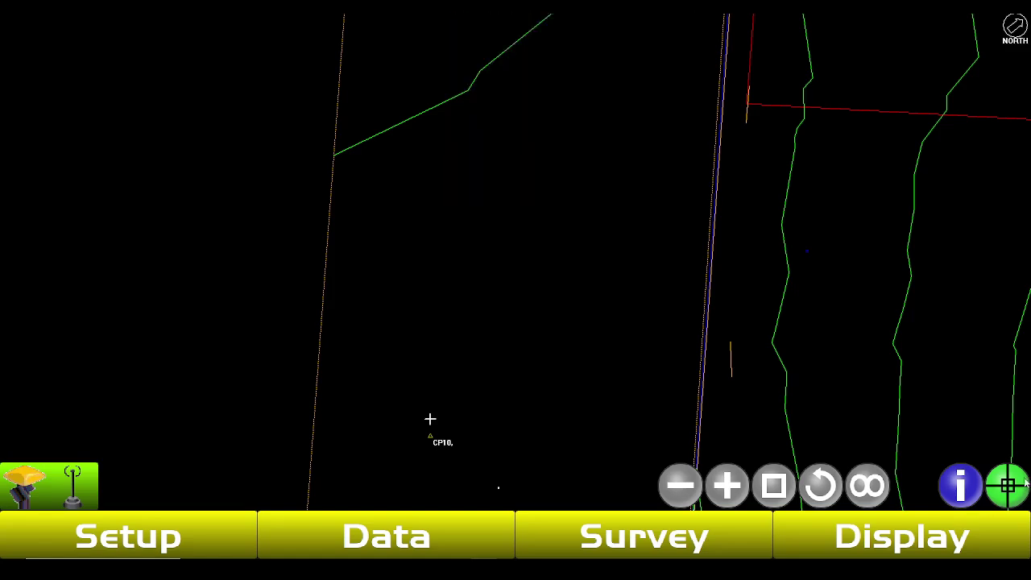
{"action": "left_click", "coordinate": [1022, 485]}
{"action": "left_click_drag", "start_coordinate": [594, 361], "coordinate": [642, 484]}
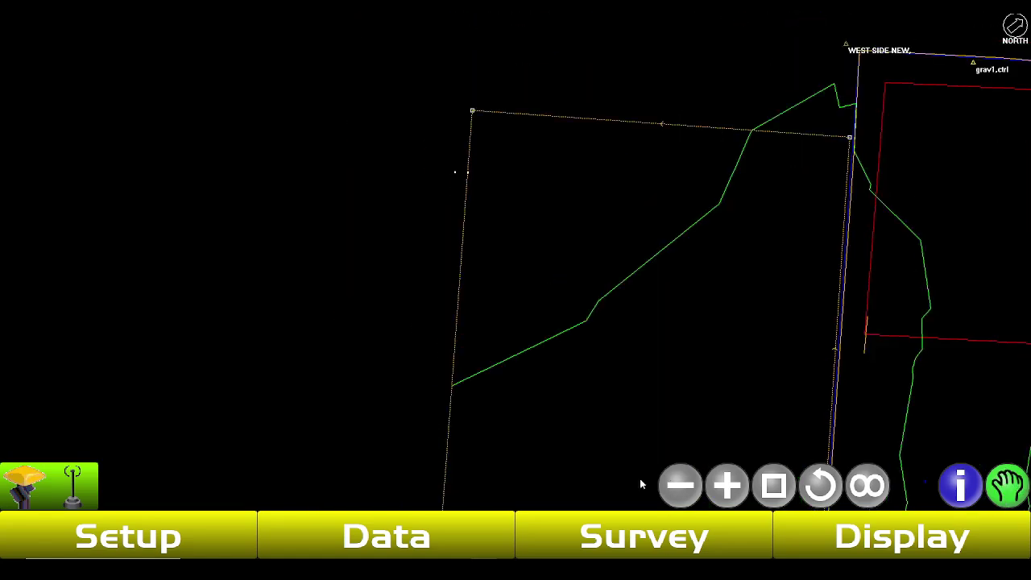
{"action": "left_click_drag", "start_coordinate": [486, 127], "coordinate": [462, 246]}
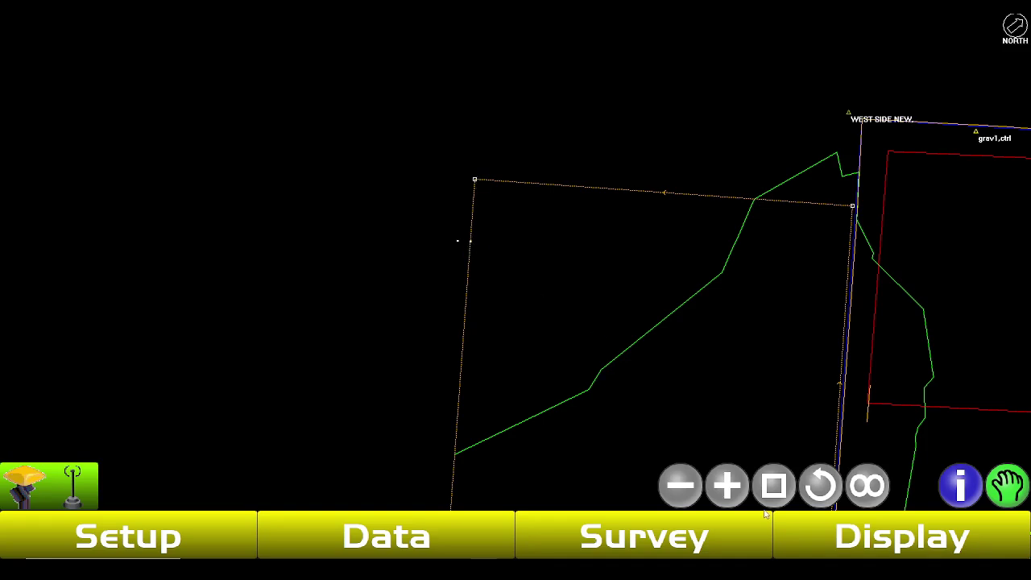
{"action": "left_click_drag", "start_coordinate": [418, 199], "coordinate": [357, 202]}
{"action": "left_click", "coordinate": [1011, 491]}
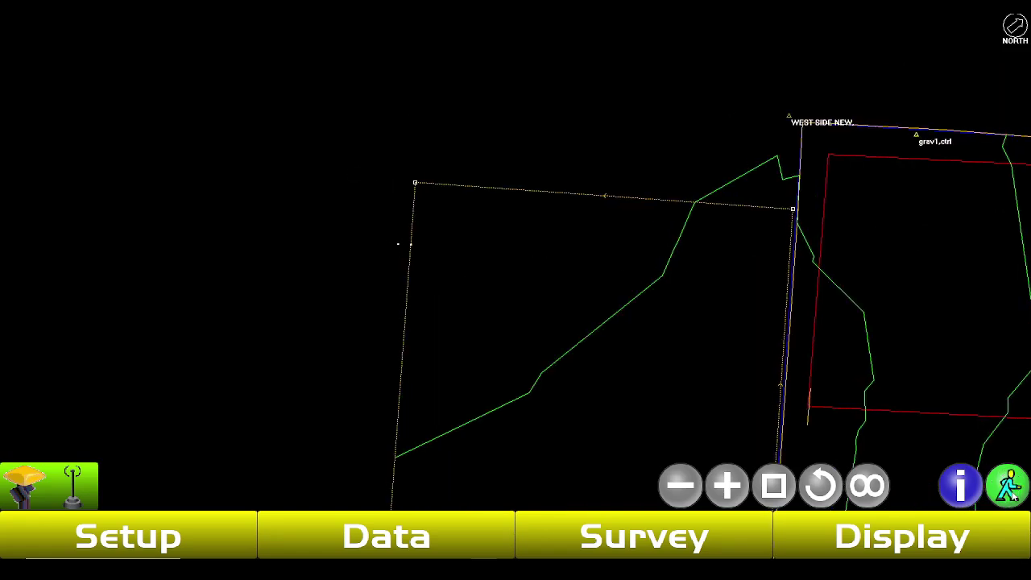
{"action": "left_click", "coordinate": [1008, 486]}
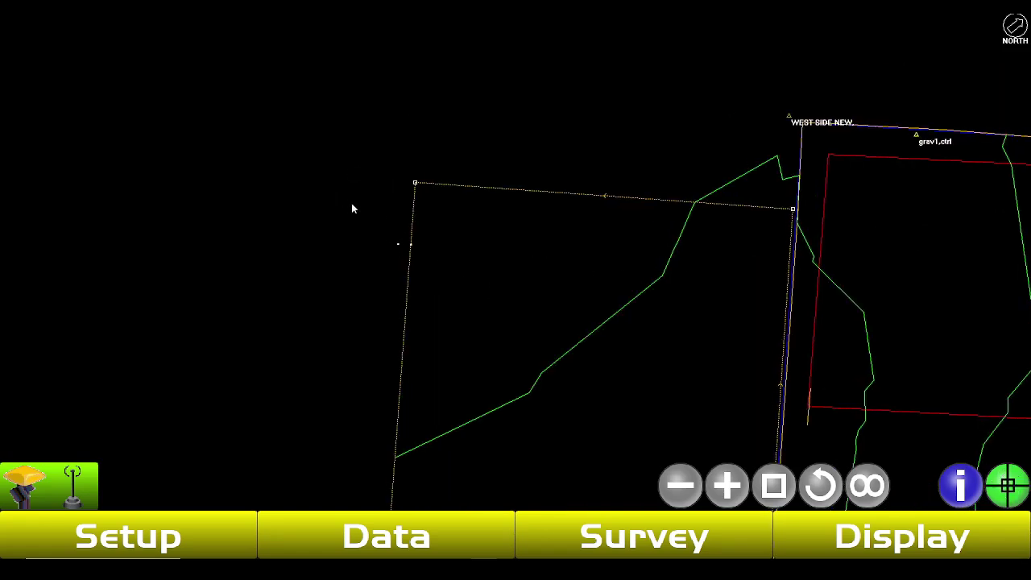
{"action": "left_click_drag", "start_coordinate": [351, 203], "coordinate": [442, 298]}
{"action": "left_click_drag", "start_coordinate": [378, 228], "coordinate": [465, 292]}
Step: Return the map to following the current position
{"action": "left_click", "coordinate": [1008, 498]}
{"action": "left_click", "coordinate": [1010, 500]}
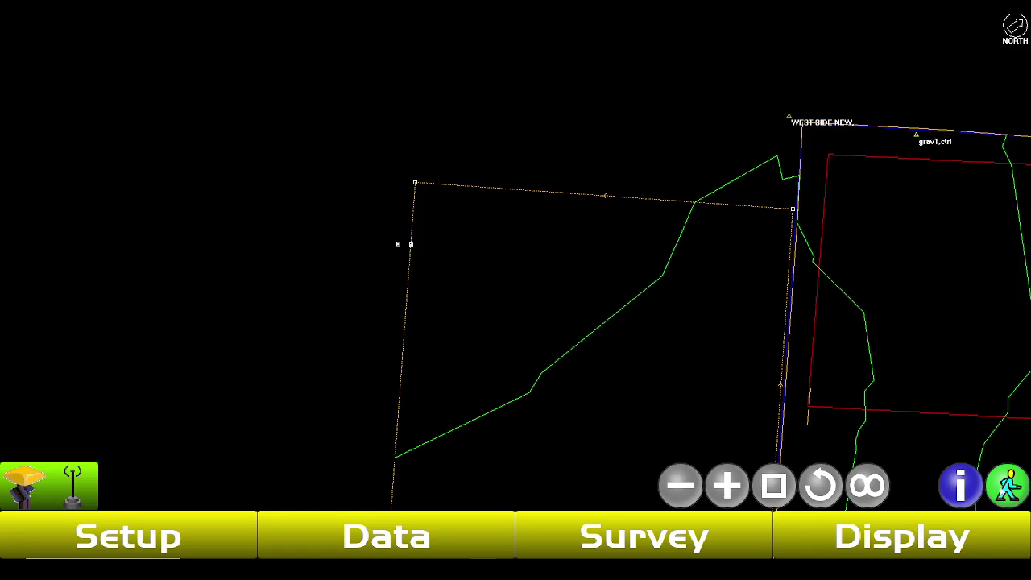
{"action": "left_click", "coordinate": [1021, 495]}
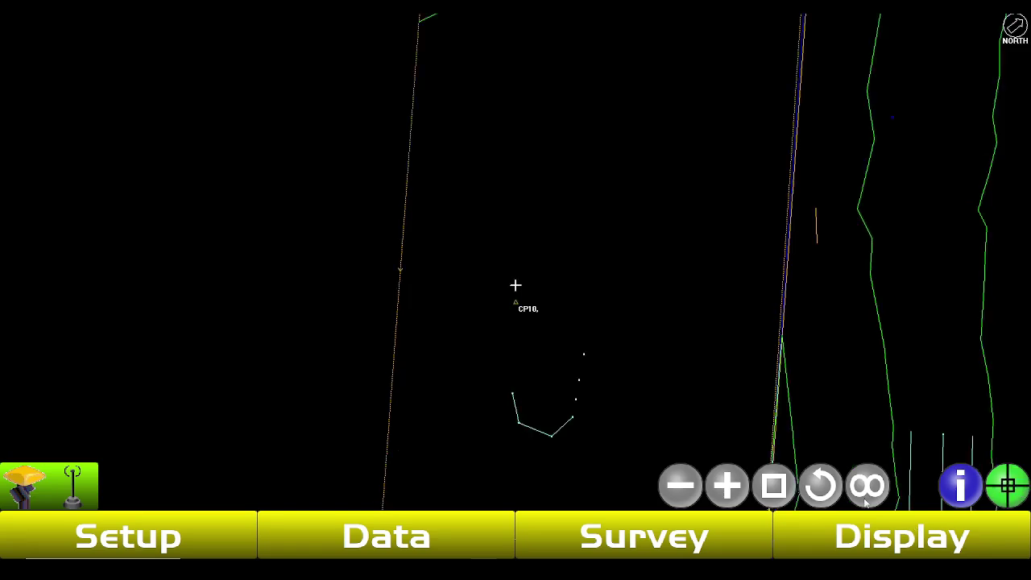
{"action": "left_click", "coordinate": [1017, 497]}
{"action": "left_click", "coordinate": [1012, 497]}
{"action": "left_click", "coordinate": [1012, 497]}
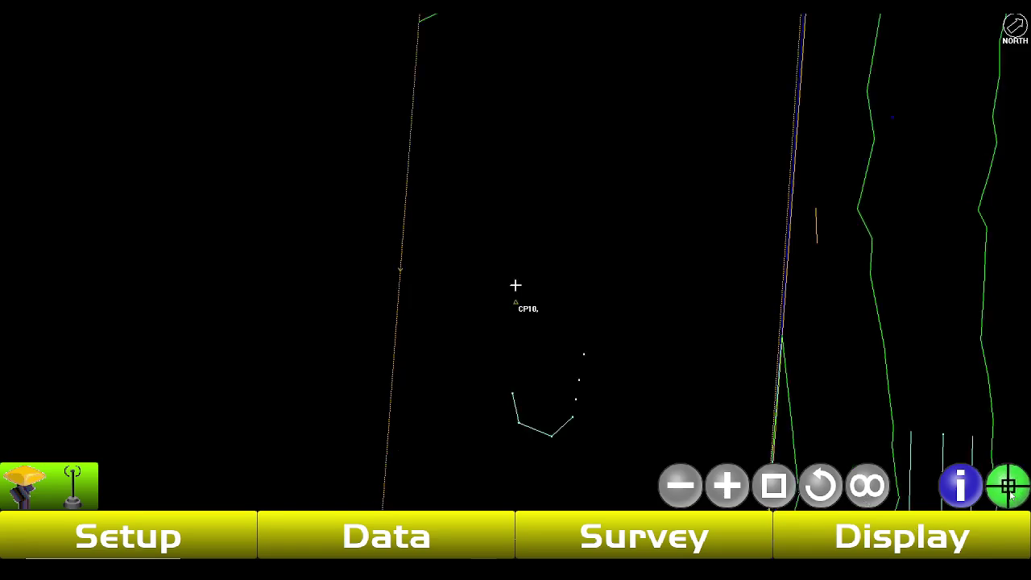
{"action": "left_click", "coordinate": [1012, 497]}
{"action": "left_click", "coordinate": [1012, 497]}
Step: Start a measured polyline at the current position on the Lines layer
{"action": "left_click", "coordinate": [672, 537]}
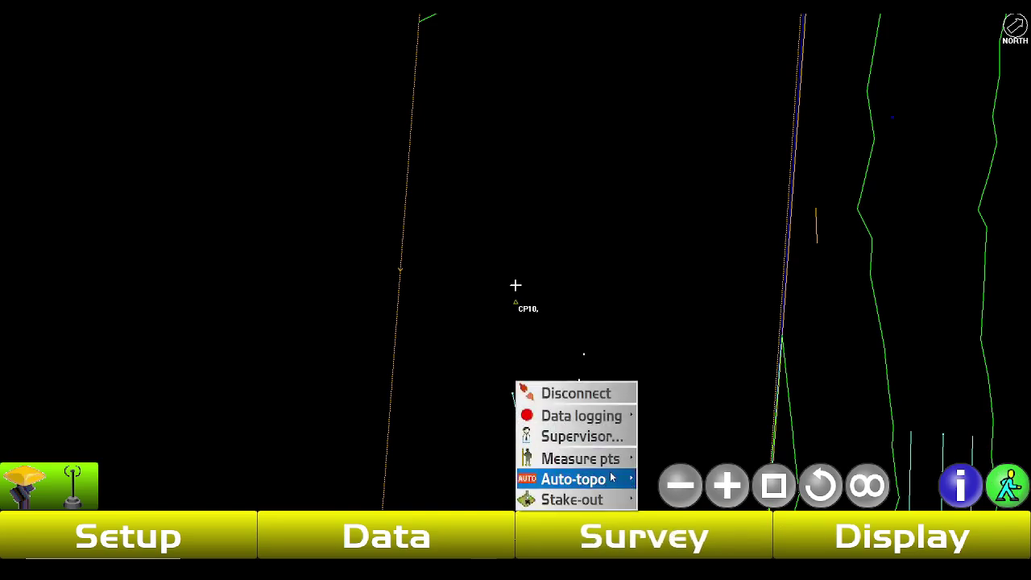
{"action": "left_click", "coordinate": [586, 458]}
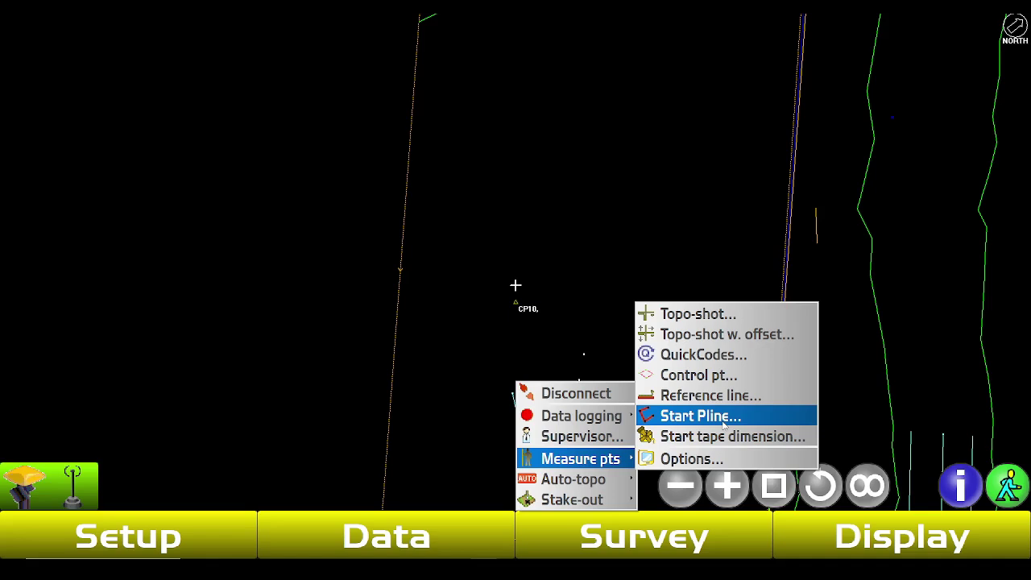
{"action": "left_click", "coordinate": [724, 423]}
{"action": "left_click", "coordinate": [506, 216]}
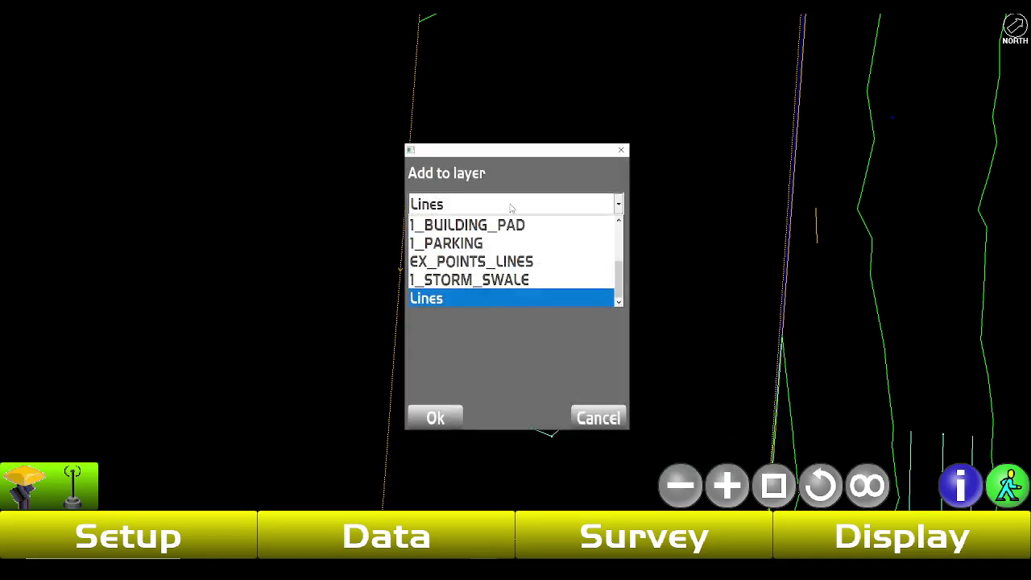
{"action": "left_click", "coordinate": [470, 297]}
{"action": "left_click", "coordinate": [432, 418]}
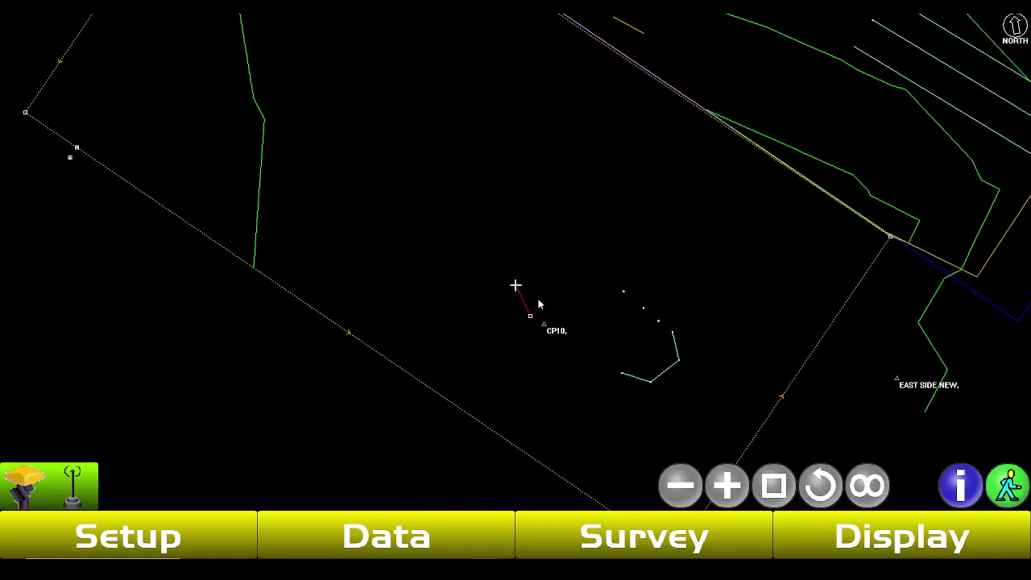
Step: Measure the second polyline point at the current position to form a straight first segment
{"action": "left_click", "coordinate": [726, 528]}
{"action": "mouse_move", "coordinate": [590, 466]}
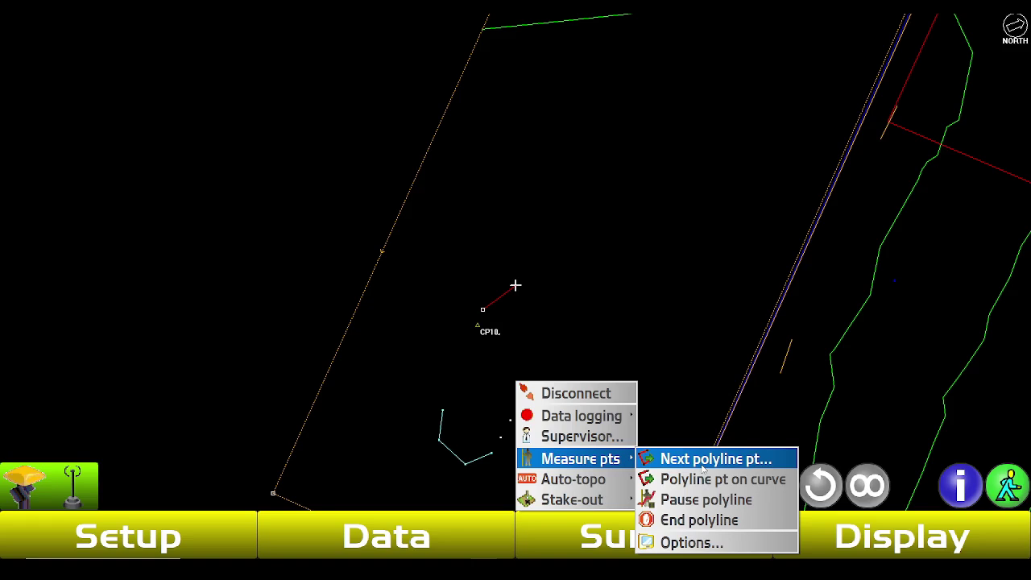
{"action": "left_click", "coordinate": [704, 461]}
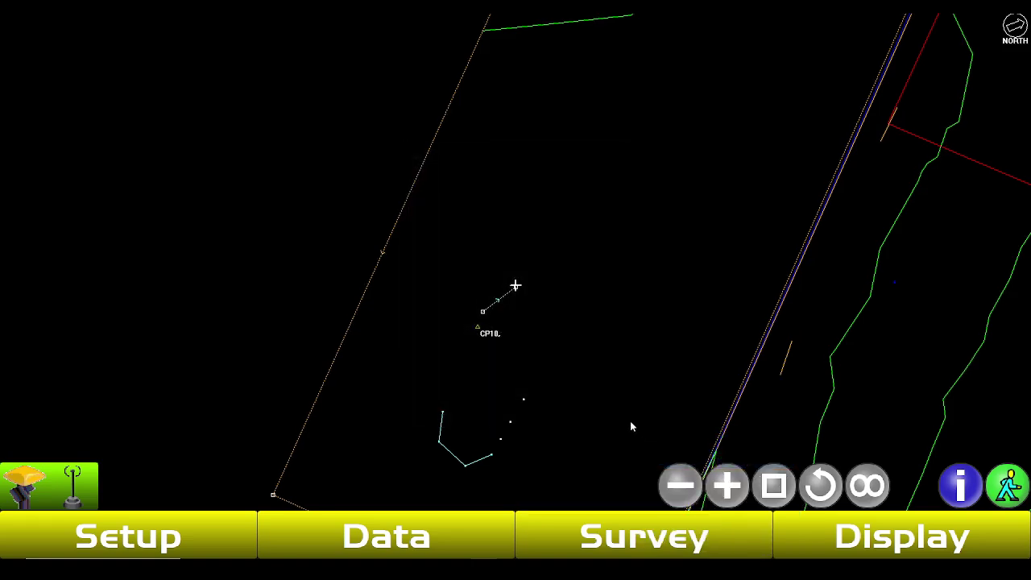
{"action": "left_click", "coordinate": [636, 536]}
{"action": "left_click", "coordinate": [440, 378]}
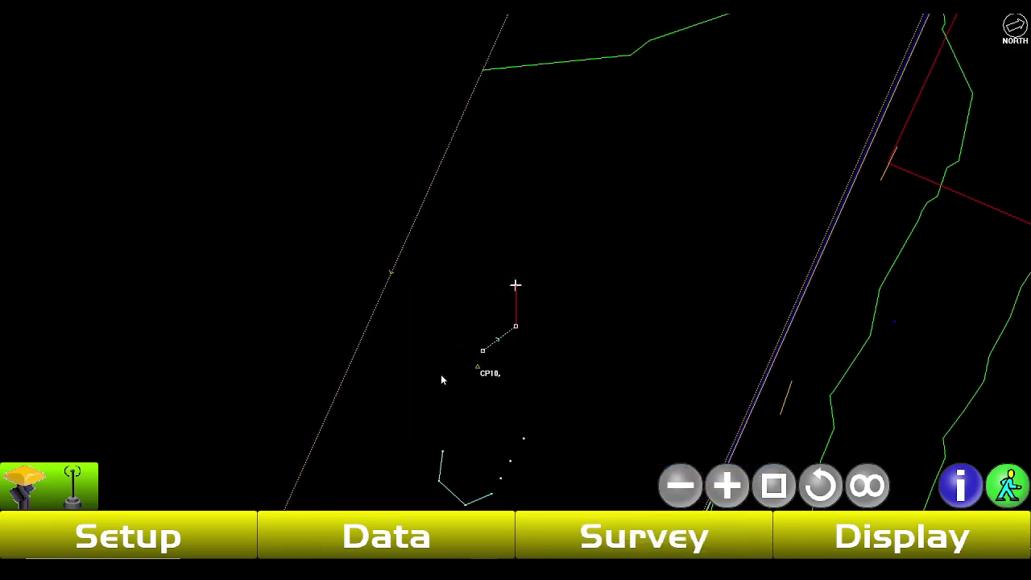
Step: Review the topo-shot measurement options while the polyline is active and accept them
{"action": "left_click", "coordinate": [618, 556]}
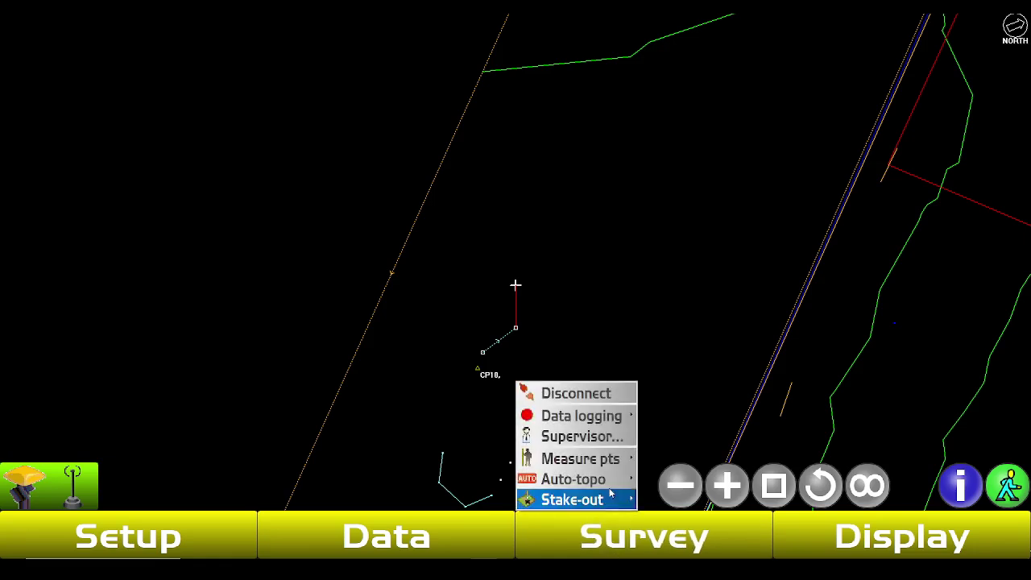
{"action": "mouse_move", "coordinate": [580, 459]}
{"action": "left_click", "coordinate": [710, 545]}
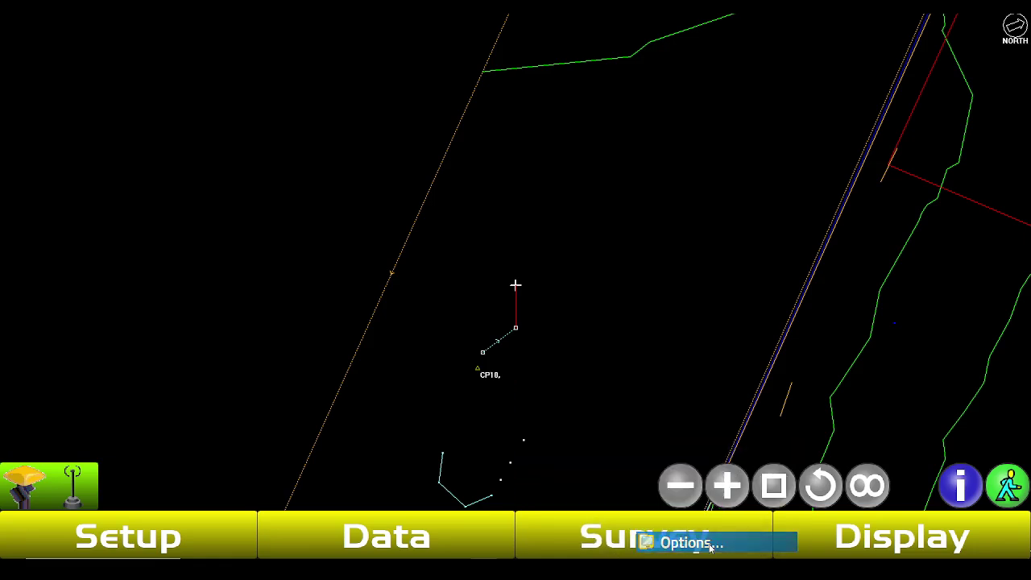
{"action": "left_click", "coordinate": [446, 173]}
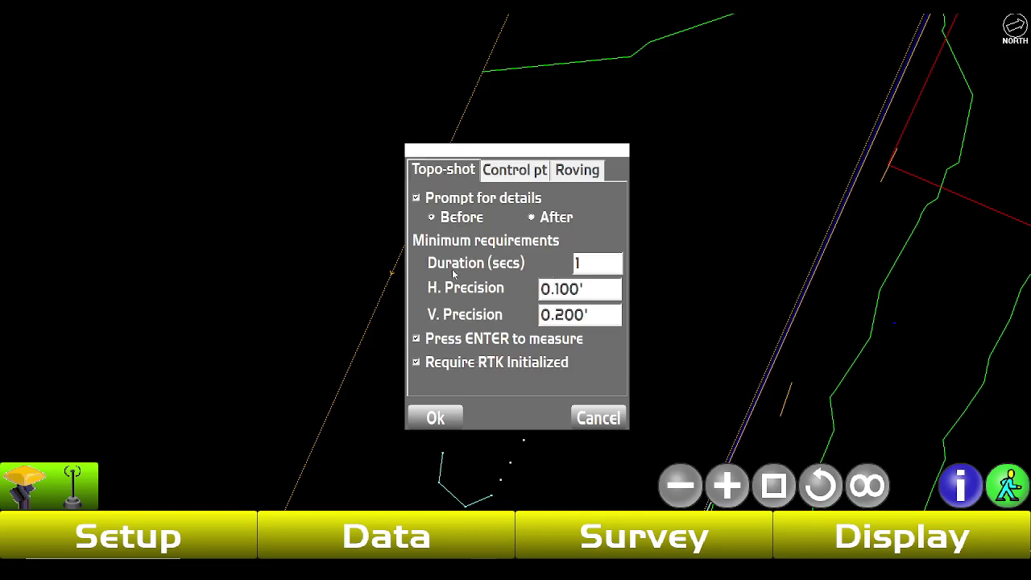
{"action": "left_click", "coordinate": [435, 419]}
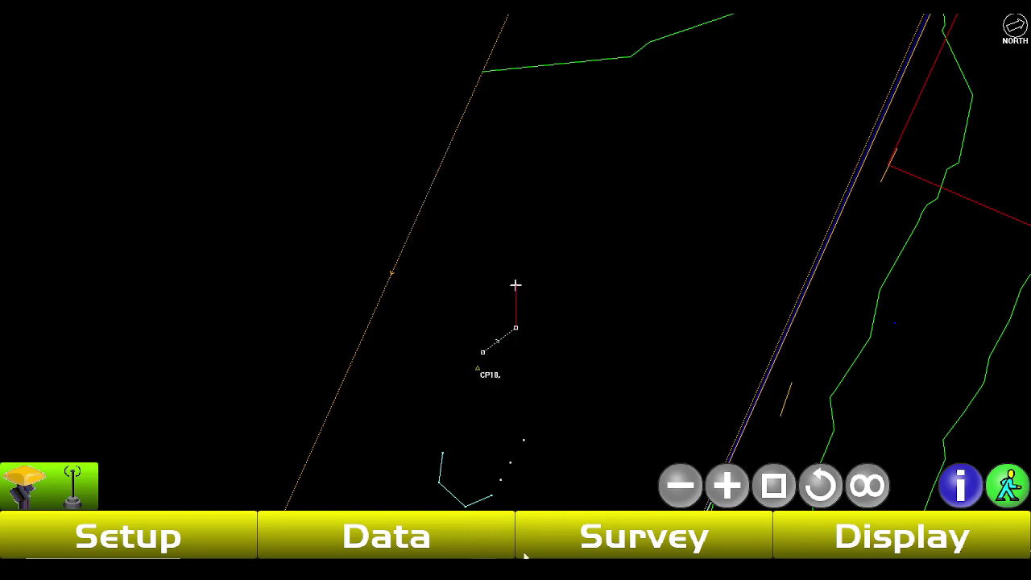
Step: Measure the third polyline point at the current position as a point on a curve
{"action": "left_click", "coordinate": [542, 541]}
{"action": "mouse_move", "coordinate": [596, 458]}
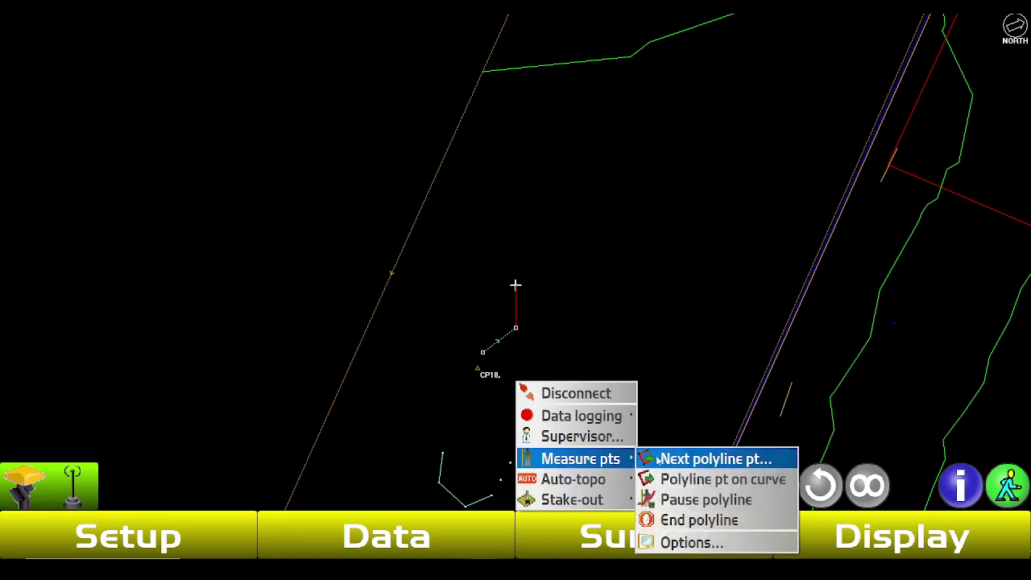
{"action": "left_click", "coordinate": [708, 486]}
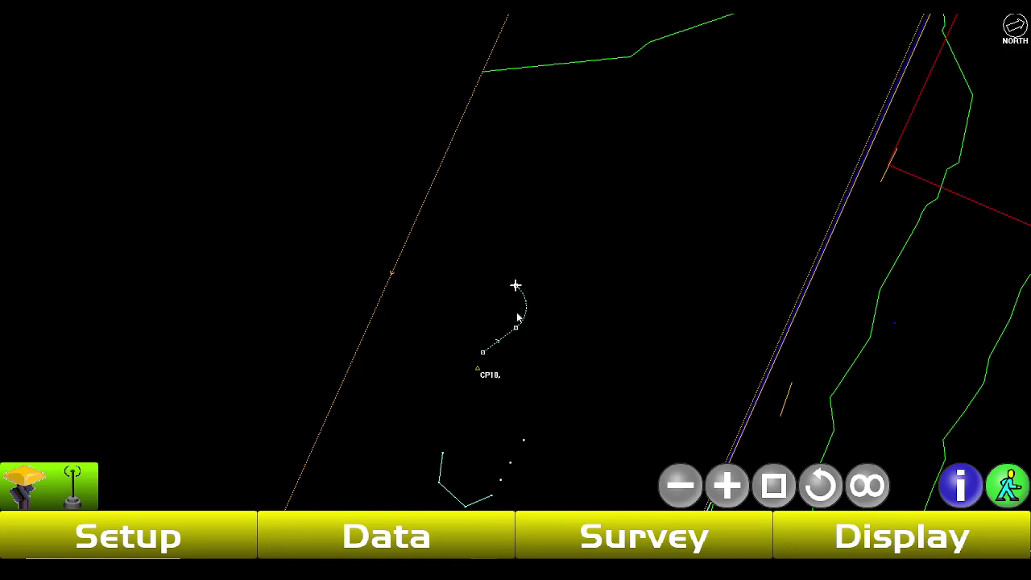
Step: Measure the current position as a regular next polyline point and close the polyline back to its start
{"action": "left_click", "coordinate": [567, 529]}
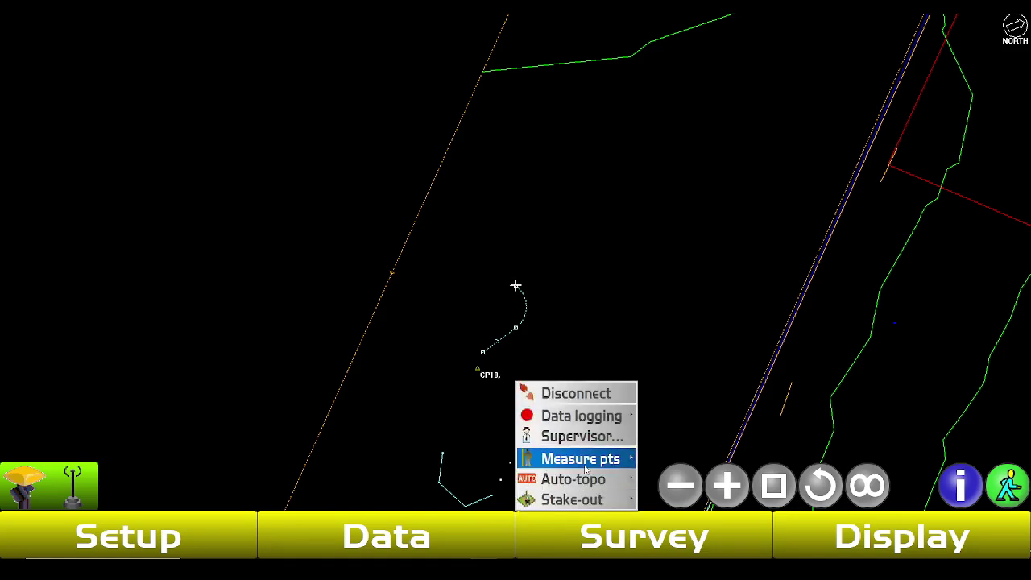
{"action": "mouse_move", "coordinate": [580, 459]}
{"action": "left_click", "coordinate": [724, 460]}
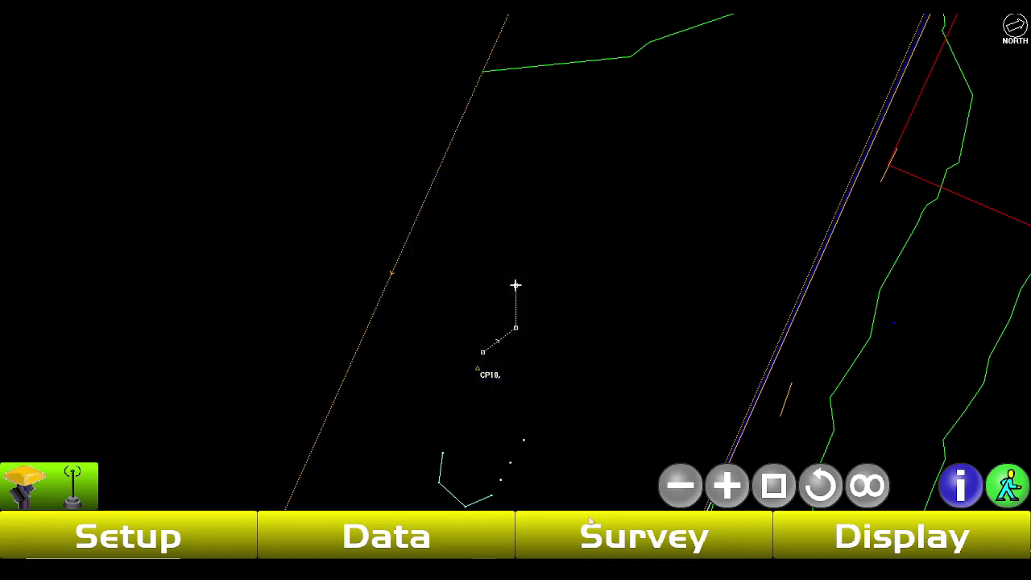
{"action": "left_click", "coordinate": [605, 546]}
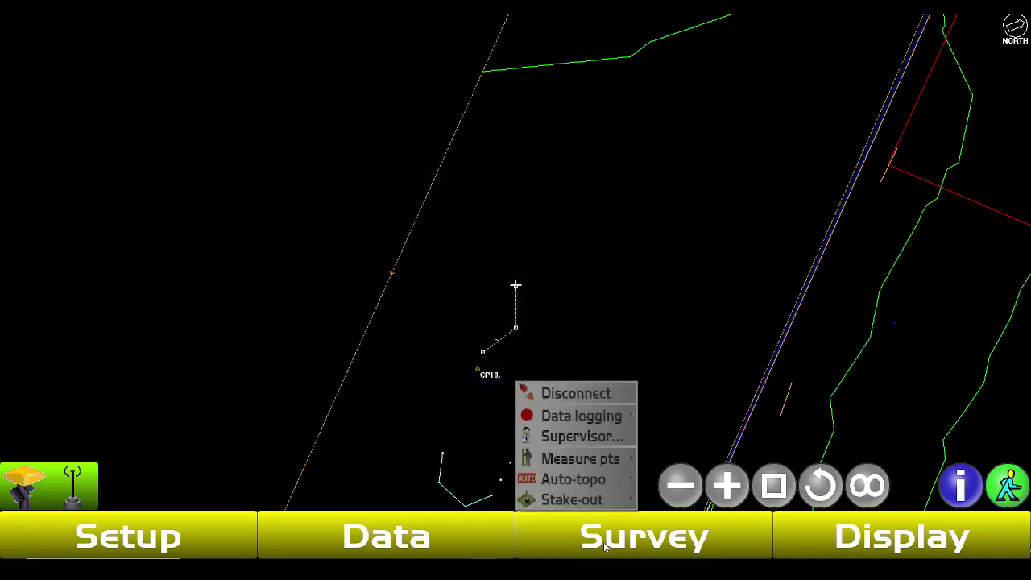
{"action": "mouse_move", "coordinate": [611, 458]}
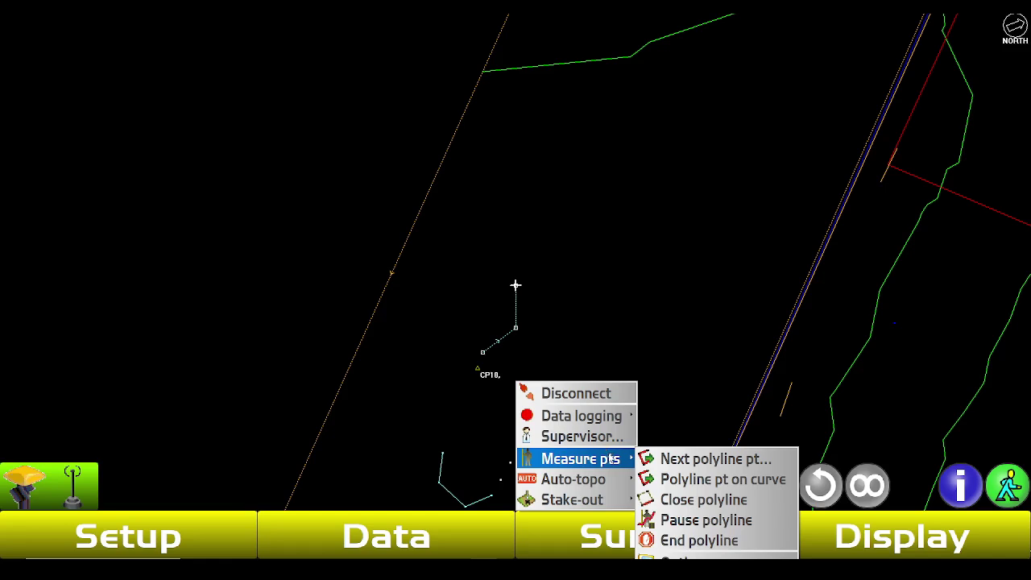
{"action": "left_click", "coordinate": [696, 501]}
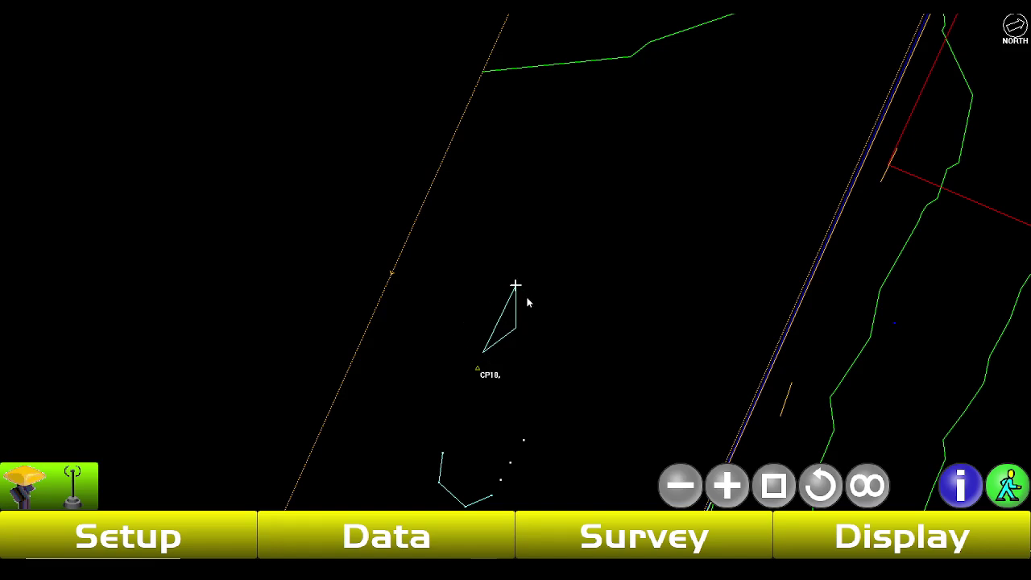
{"action": "left_click", "coordinate": [625, 550]}
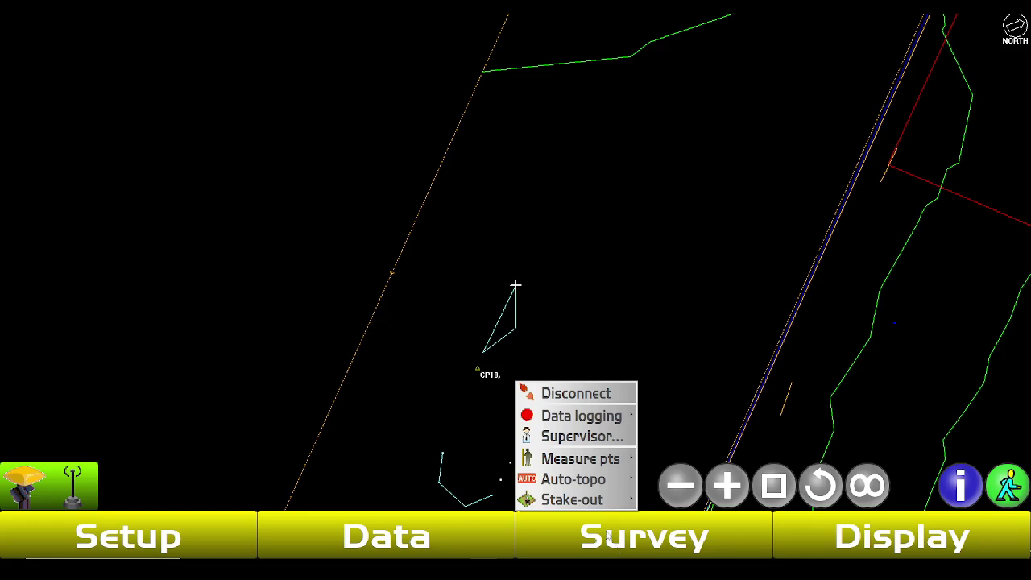
{"action": "mouse_move", "coordinate": [600, 459]}
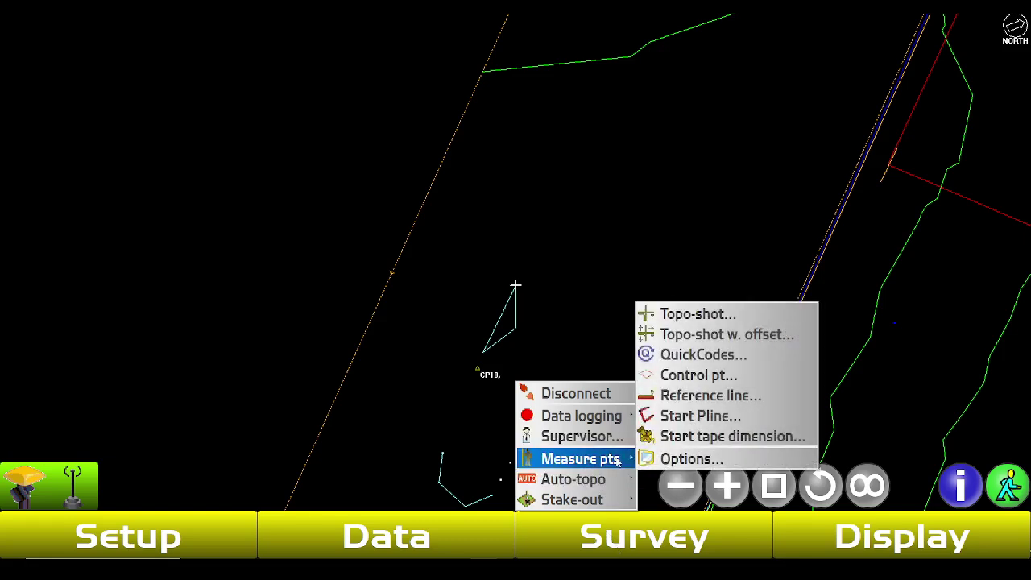
{"action": "left_click", "coordinate": [676, 439]}
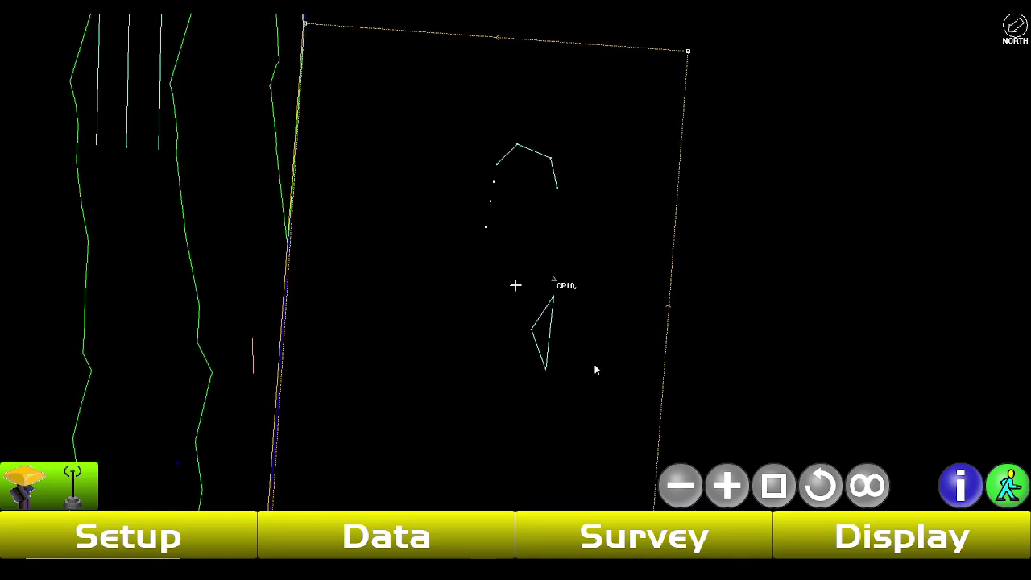
Step: Start a tape dimension from point 1 to point 2, using the POINTS layer for points and Lines for polylines
{"action": "left_click", "coordinate": [594, 532]}
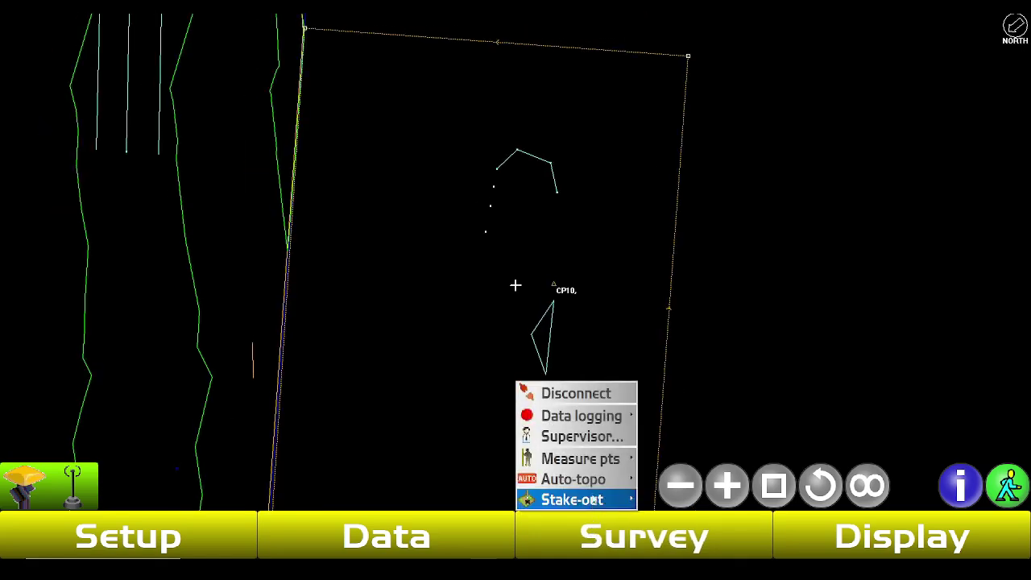
{"action": "mouse_move", "coordinate": [595, 467]}
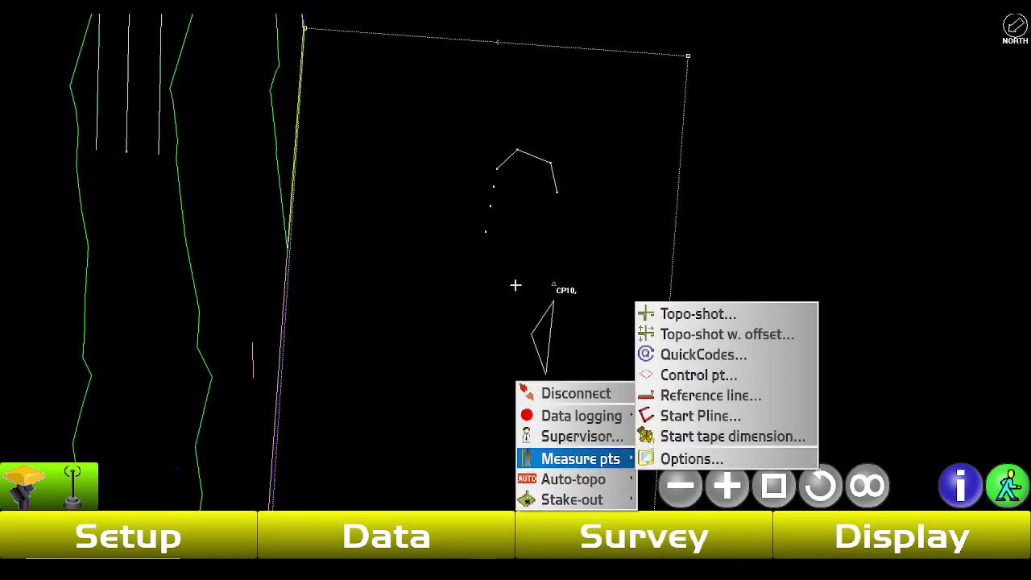
{"action": "left_click", "coordinate": [802, 439]}
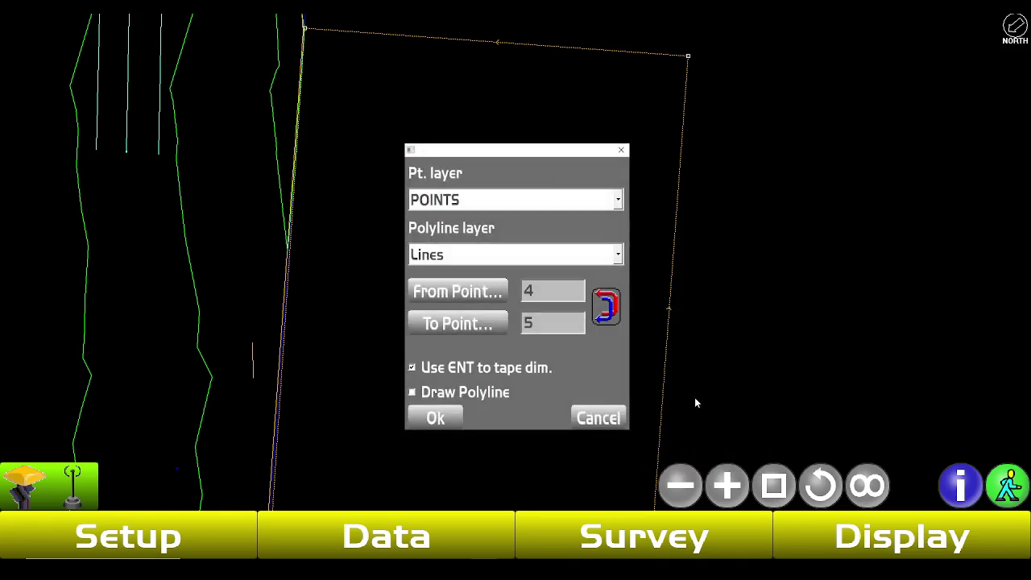
{"action": "left_click", "coordinate": [484, 292]}
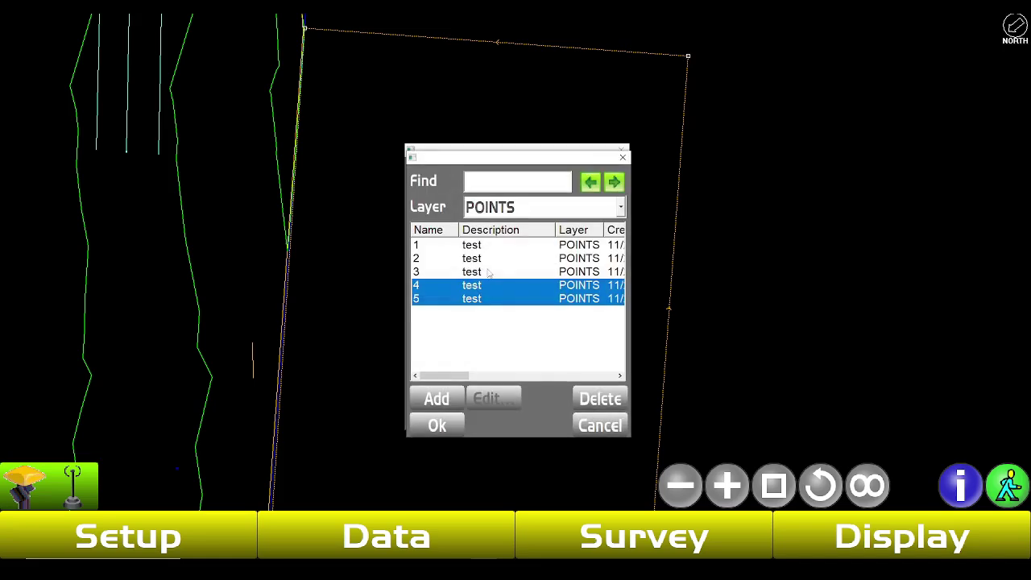
{"action": "left_click", "coordinate": [470, 245]}
{"action": "left_click", "coordinate": [435, 426]}
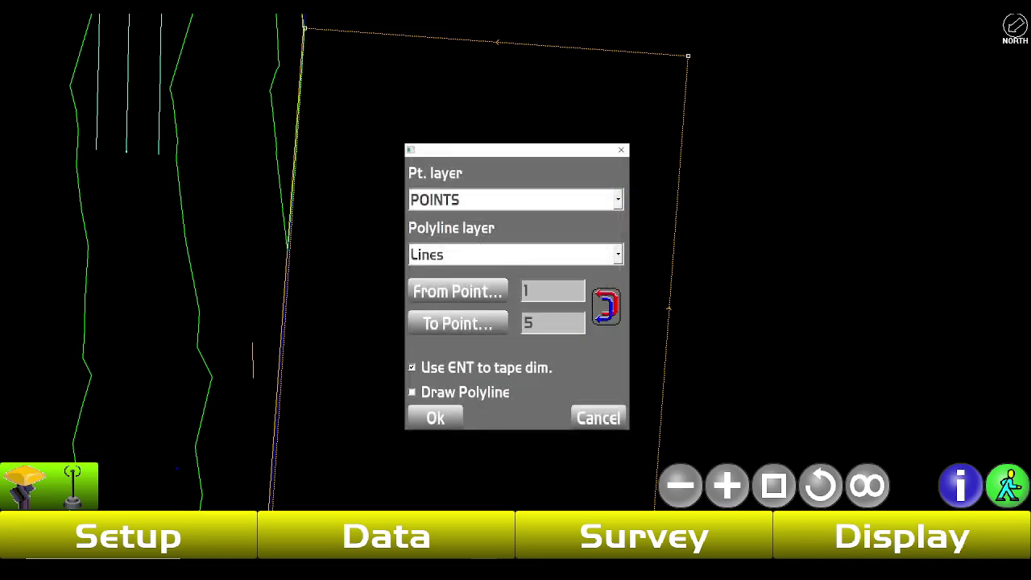
{"action": "left_click", "coordinate": [460, 323]}
{"action": "left_click", "coordinate": [440, 259]}
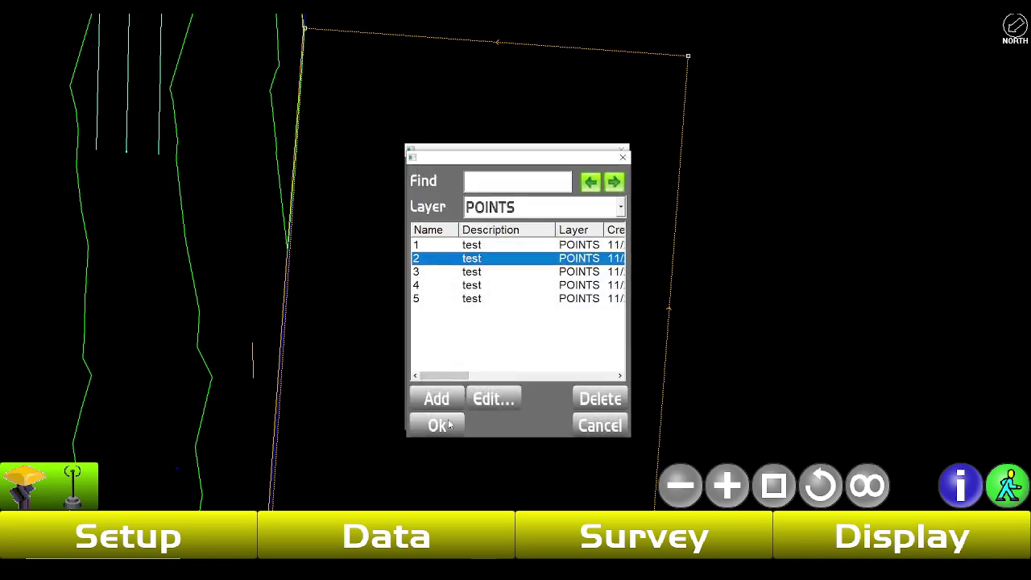
{"action": "left_click", "coordinate": [448, 426]}
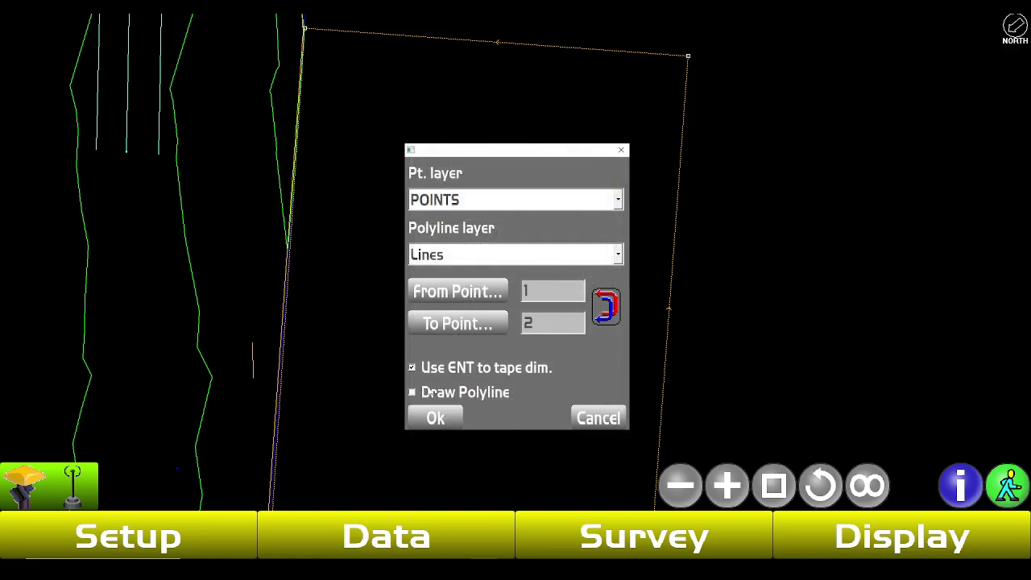
{"action": "left_click", "coordinate": [439, 418]}
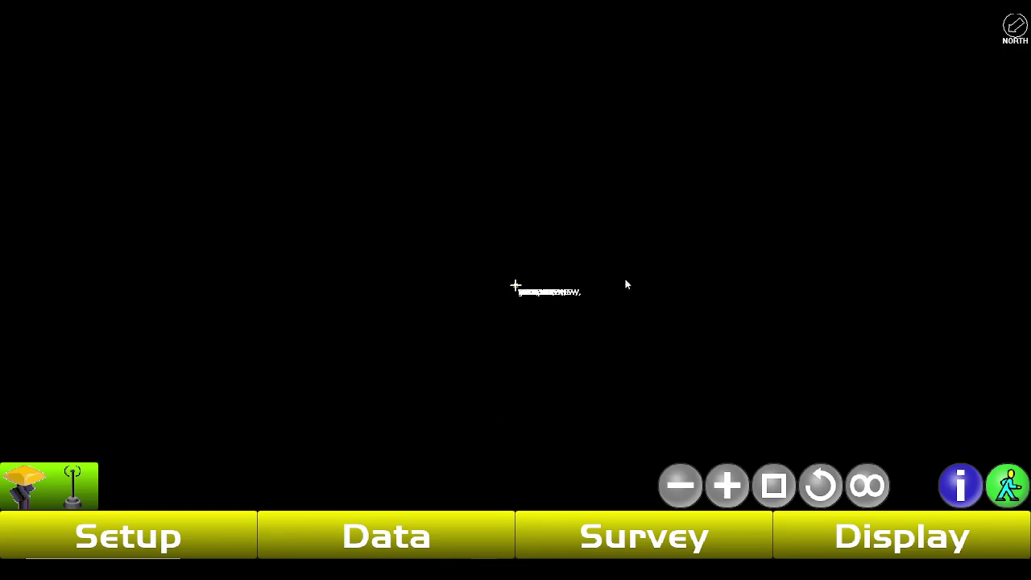
Step: Start a tape dimension for point 6, defined by distance and offset in the advanced settings, with both values set to 3'
{"action": "left_click", "coordinate": [871, 498]}
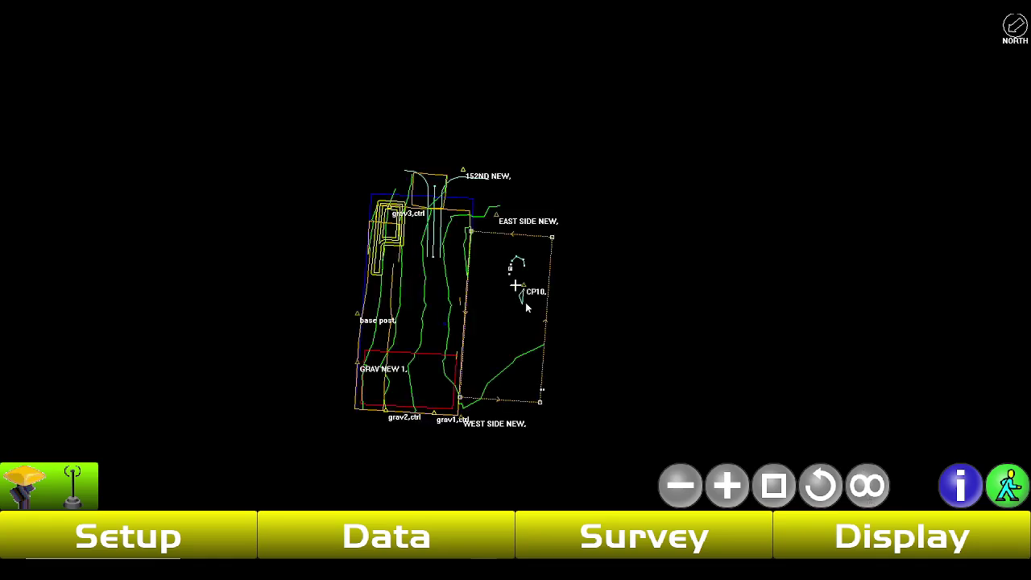
{"action": "left_click", "coordinate": [730, 484]}
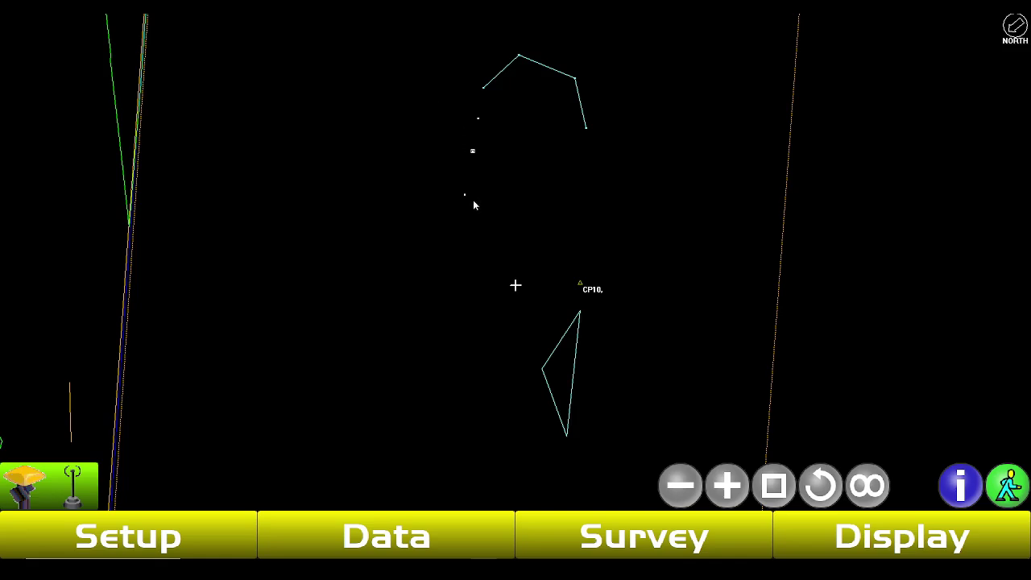
{"action": "left_click", "coordinate": [580, 535]}
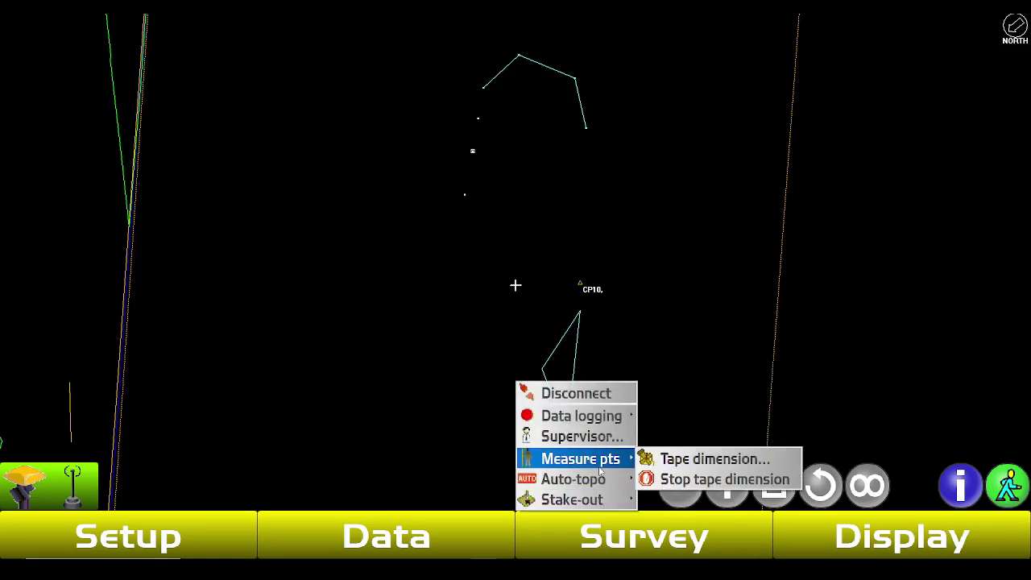
{"action": "left_click", "coordinate": [712, 459]}
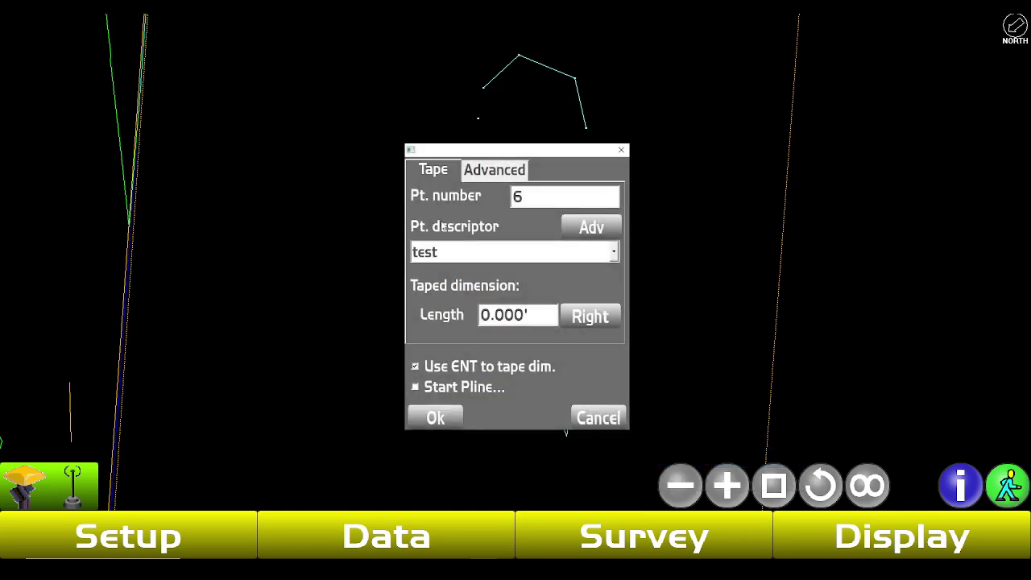
{"action": "left_click", "coordinate": [498, 176]}
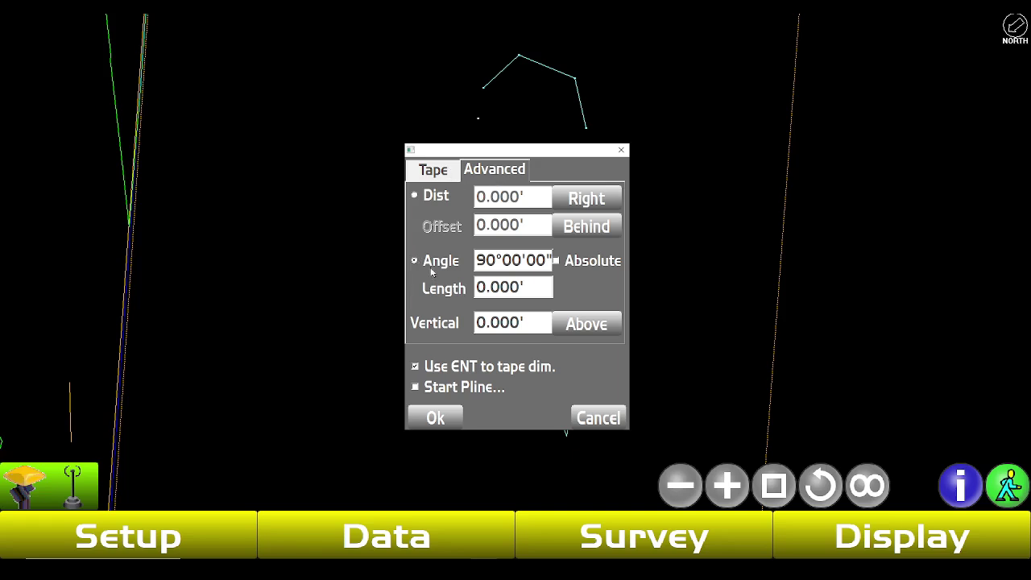
{"action": "left_click", "coordinate": [419, 198]}
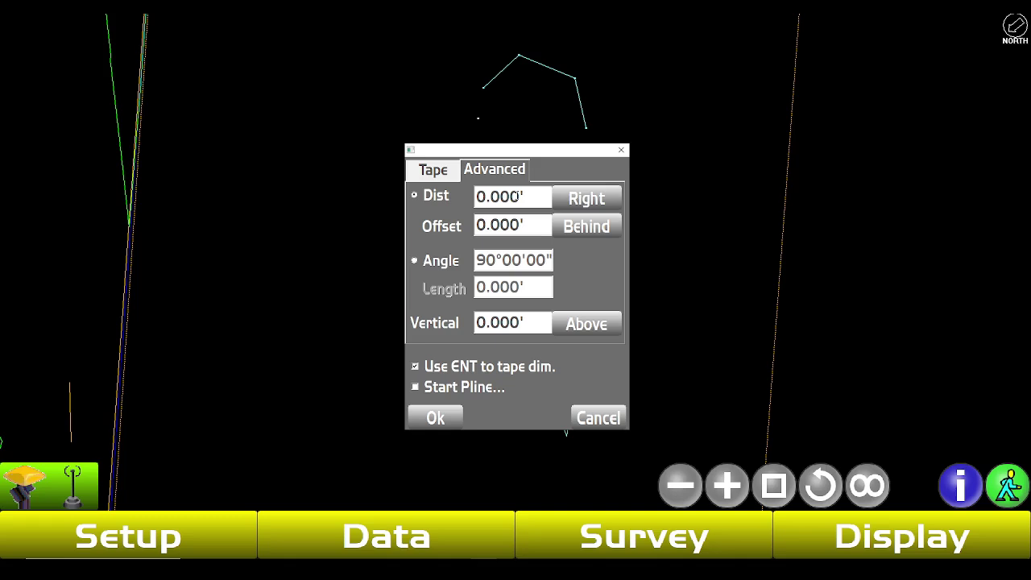
{"action": "left_click", "coordinate": [518, 197]}
{"action": "type", "text": "3"}
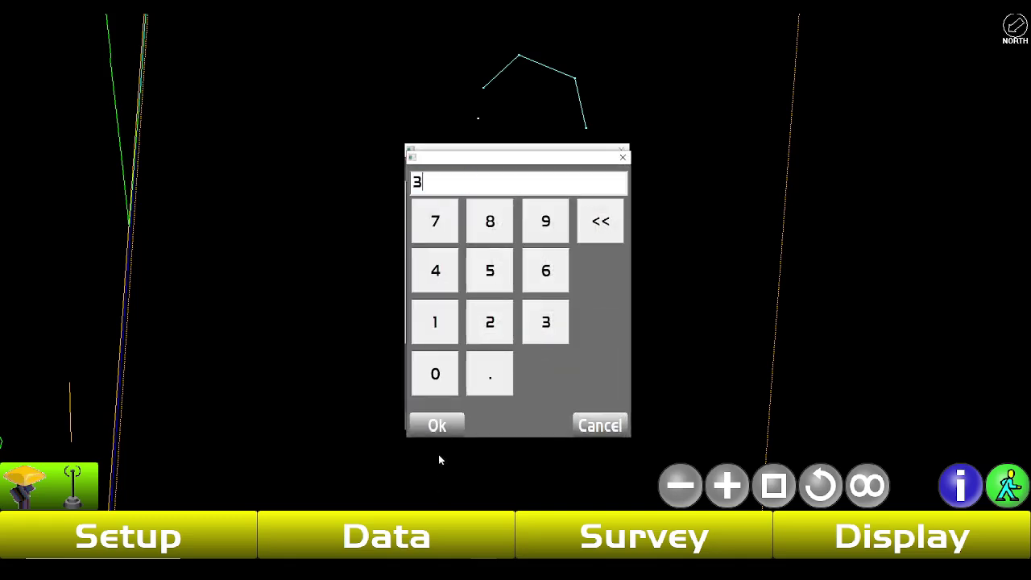
{"action": "left_click", "coordinate": [437, 425]}
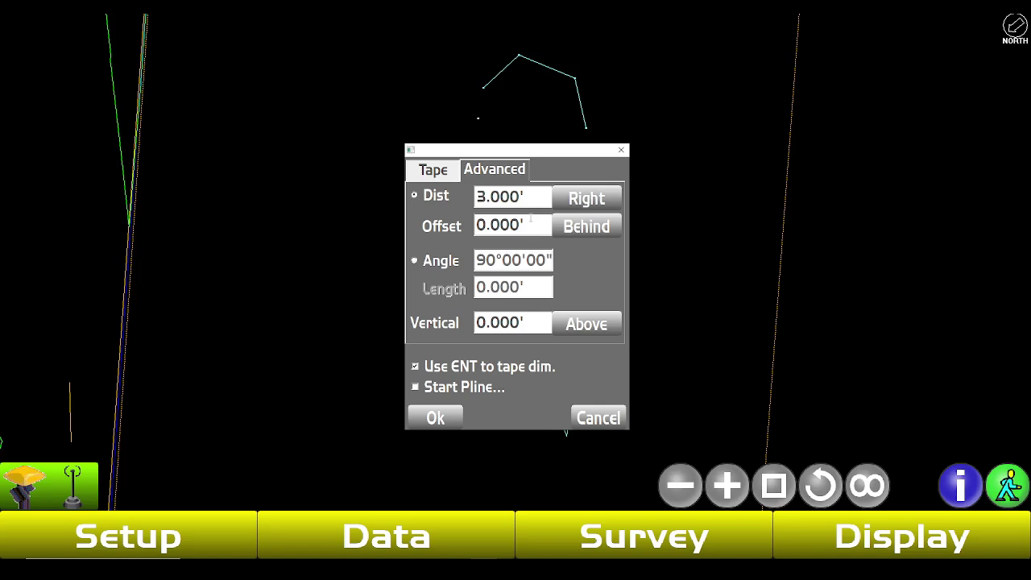
{"action": "left_click", "coordinate": [528, 220]}
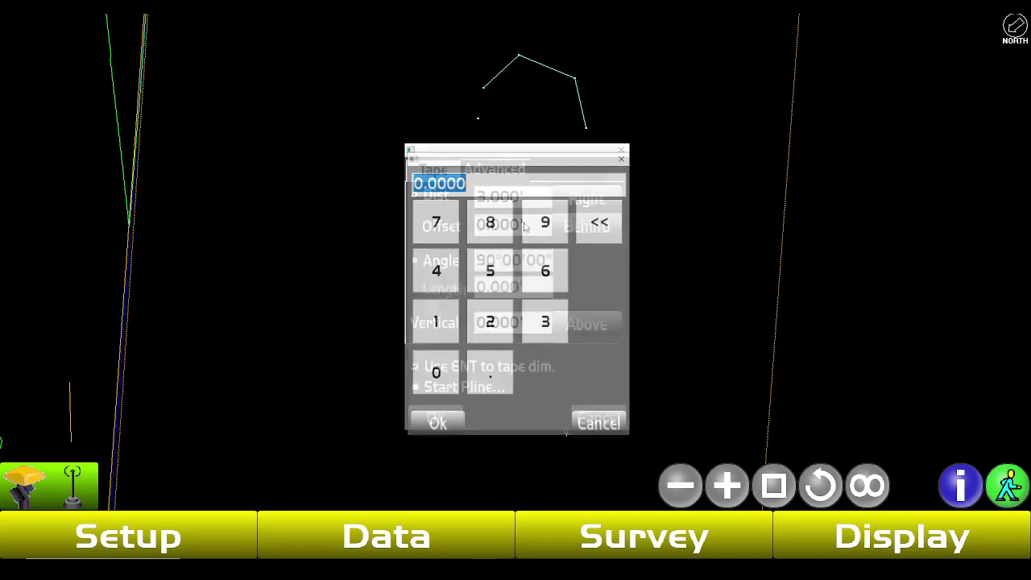
{"action": "type", "text": "3"}
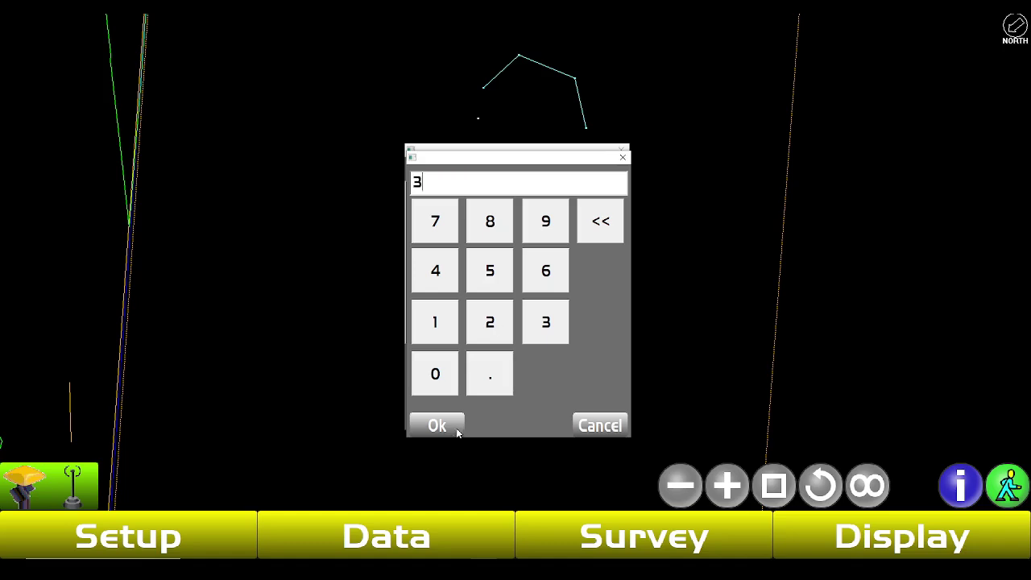
{"action": "left_click", "coordinate": [437, 425]}
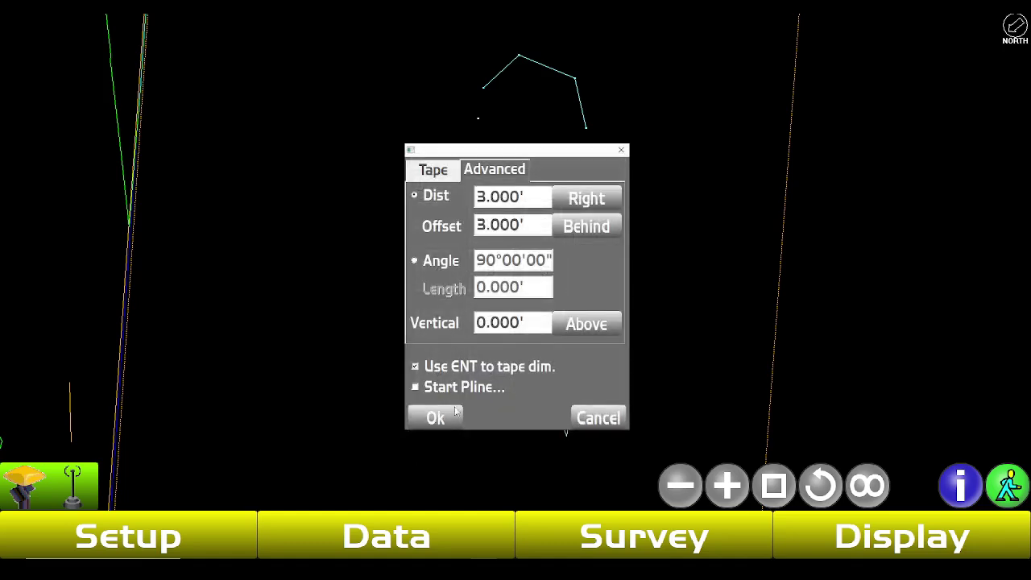
Step: Try the opposite vertical, side and offset directions, restore Above, Right and Behind, and store the taped point
{"action": "left_click", "coordinate": [609, 332]}
{"action": "left_click", "coordinate": [608, 331]}
{"action": "left_click", "coordinate": [585, 196]}
{"action": "left_click", "coordinate": [611, 206]}
{"action": "left_click", "coordinate": [611, 206]}
{"action": "left_click", "coordinate": [601, 219]}
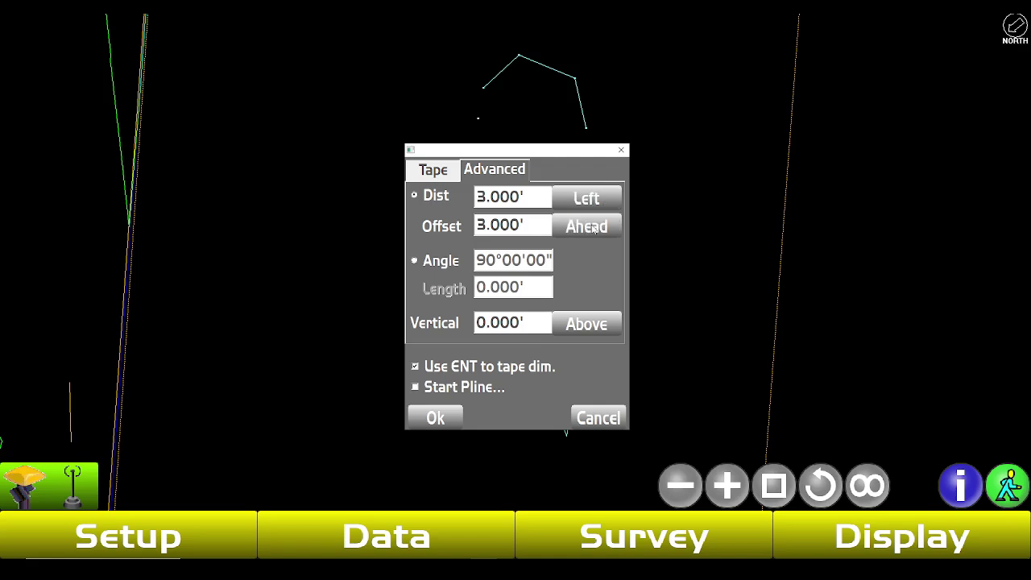
{"action": "left_click", "coordinate": [600, 219]}
{"action": "left_click", "coordinate": [618, 207]}
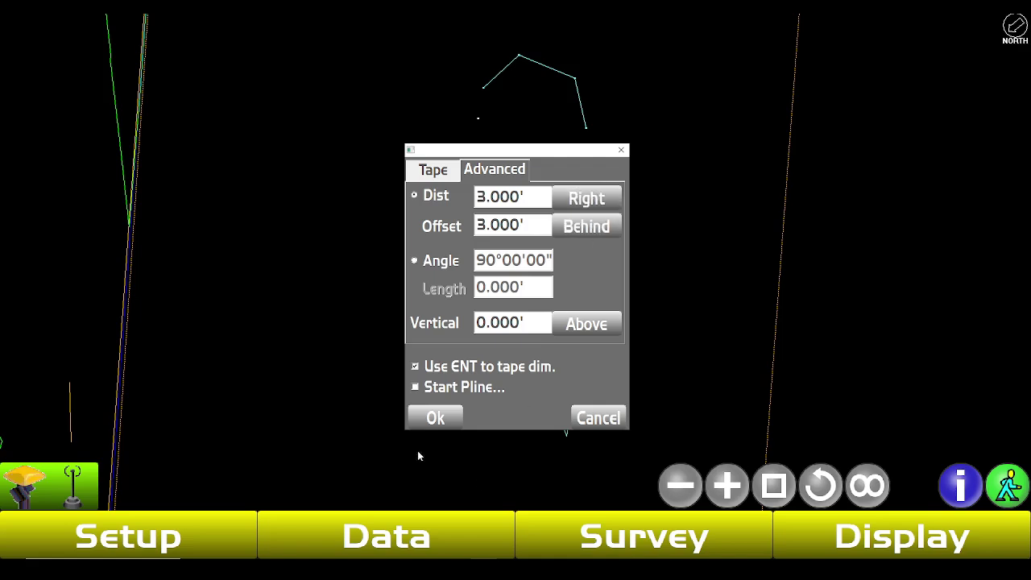
{"action": "left_click", "coordinate": [436, 421]}
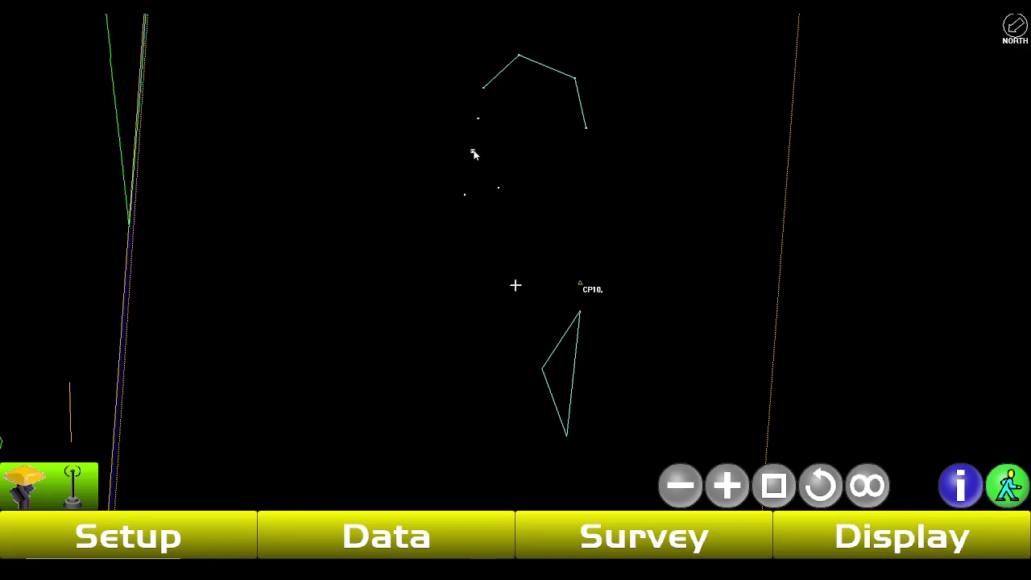
{"action": "left_click", "coordinate": [524, 548]}
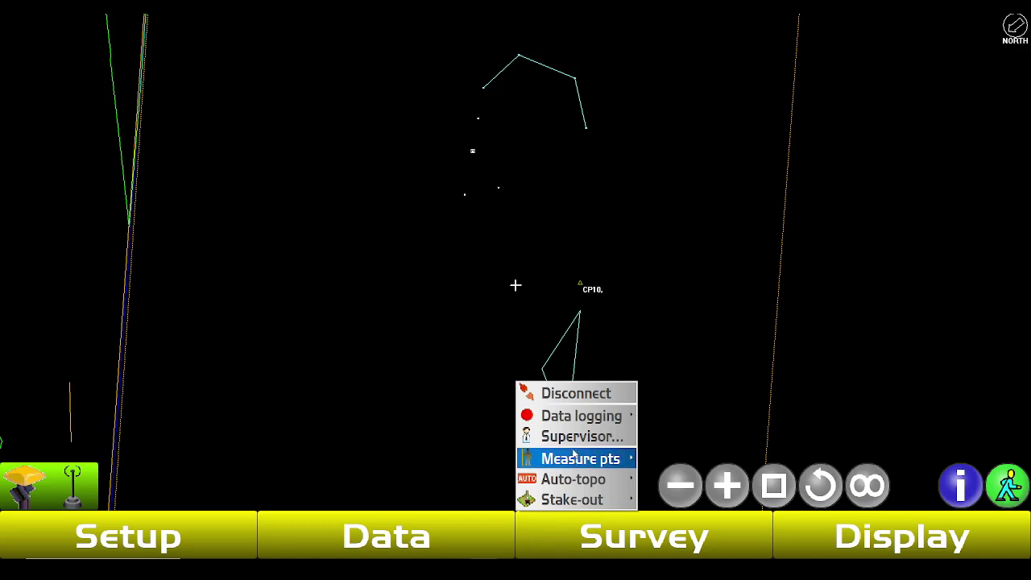
{"action": "mouse_move", "coordinate": [580, 458]}
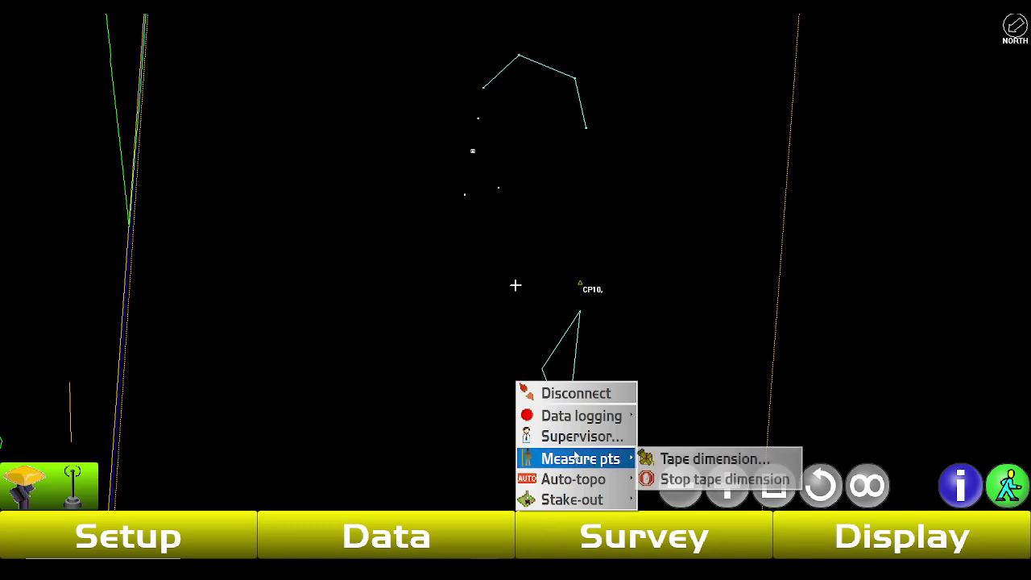
{"action": "left_click", "coordinate": [507, 184]}
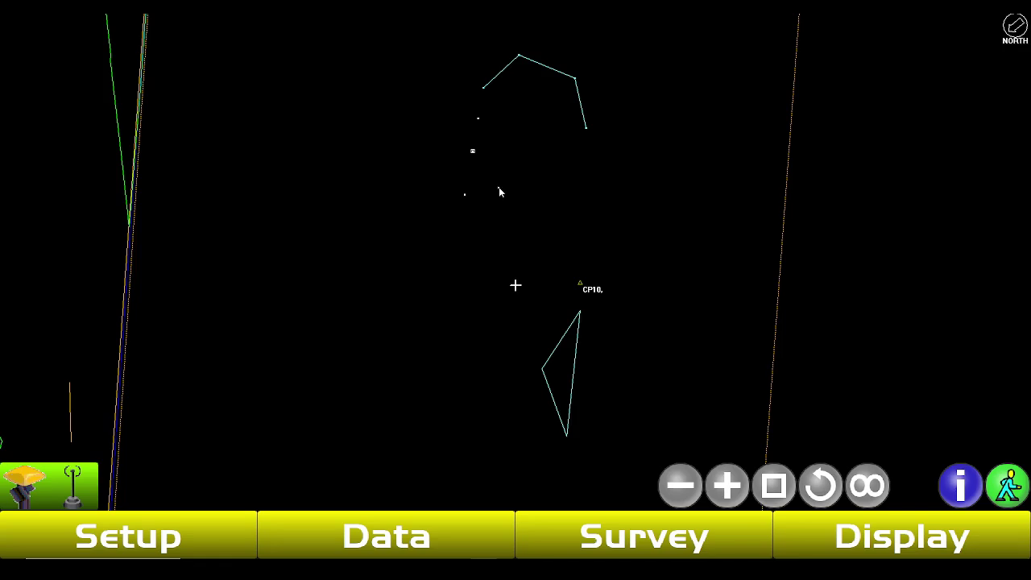
Step: Start a tape dimension for point 7 using the advanced distance method and set the distance to 3' right
{"action": "left_click", "coordinate": [567, 553]}
{"action": "mouse_move", "coordinate": [580, 499]}
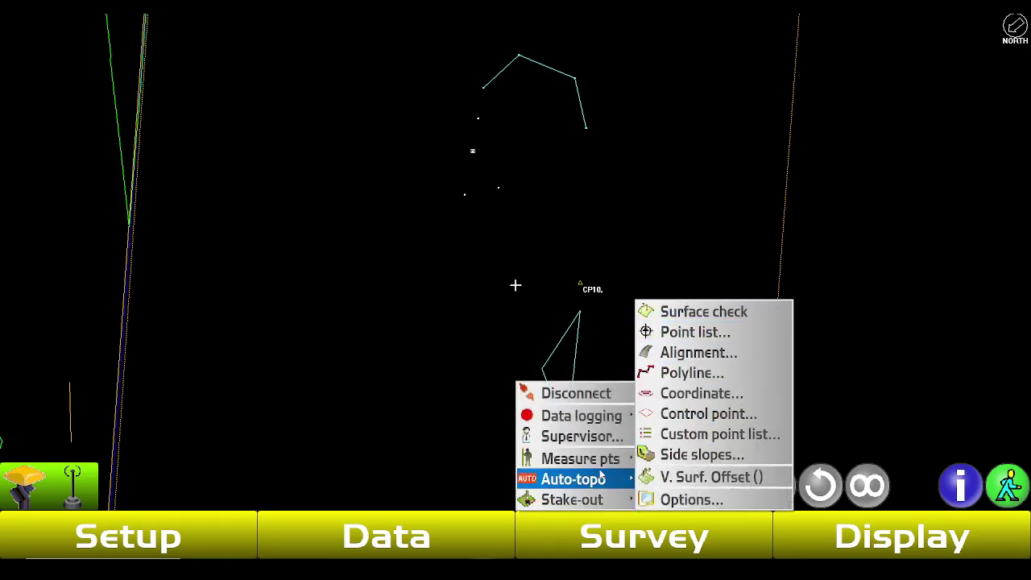
{"action": "mouse_move", "coordinate": [601, 466]}
{"action": "left_click", "coordinate": [677, 458]}
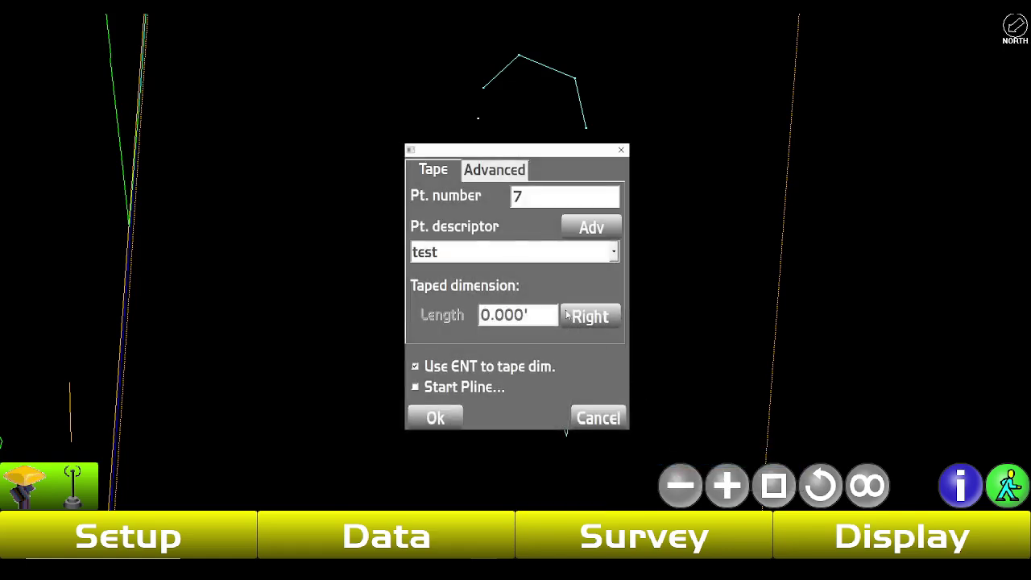
{"action": "left_click", "coordinate": [473, 177]}
{"action": "left_click", "coordinate": [414, 261]}
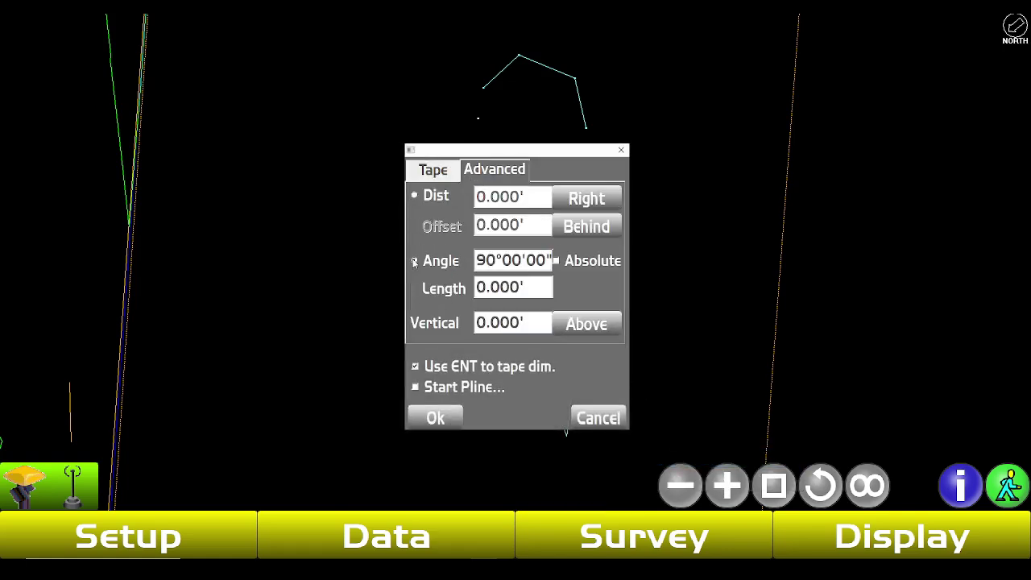
{"action": "left_click", "coordinate": [415, 196]}
{"action": "left_click", "coordinate": [495, 202]}
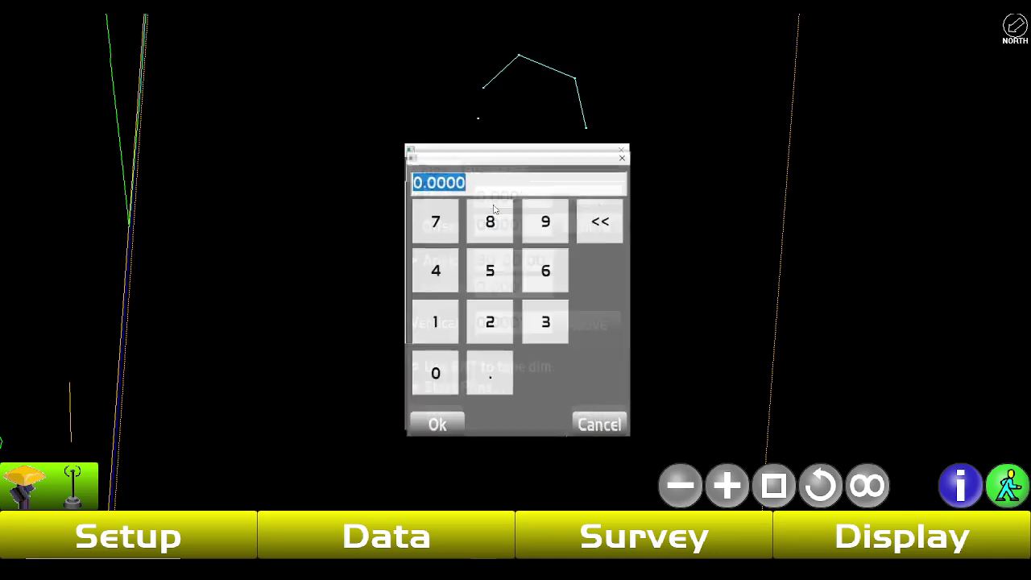
{"action": "left_click", "coordinate": [546, 322]}
{"action": "left_click", "coordinate": [443, 421]}
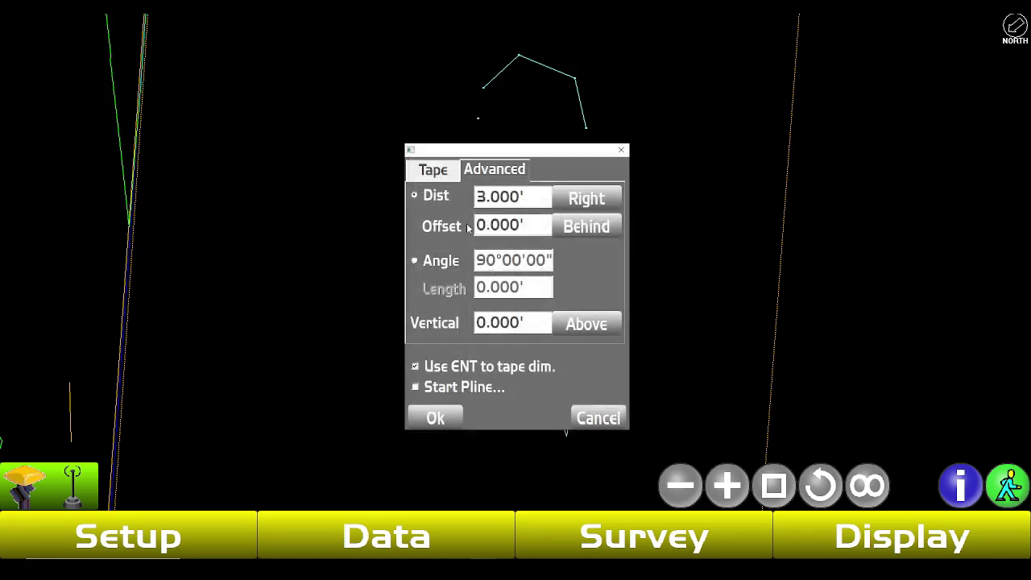
Step: Set the offset of point 7 to 3' behind and store the taped point
{"action": "left_click", "coordinate": [511, 228]}
{"action": "left_click", "coordinate": [545, 323]}
{"action": "left_click", "coordinate": [438, 423]}
{"action": "left_click", "coordinate": [438, 422]}
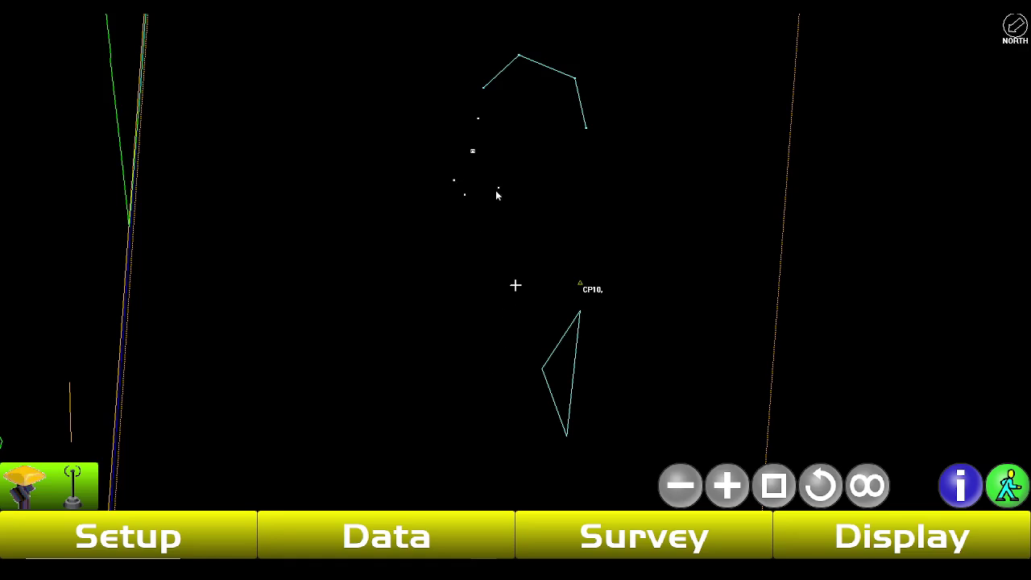
Step: Store another taped point with an advanced distance of 3' right and an offset of 3' behind
{"action": "left_click", "coordinate": [478, 537]}
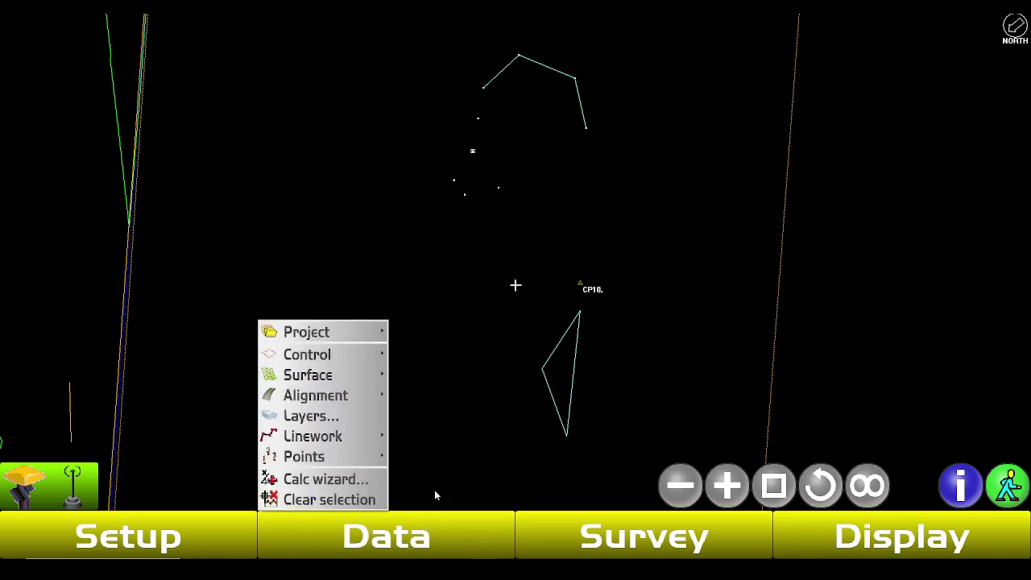
{"action": "left_click", "coordinate": [611, 539]}
{"action": "left_click", "coordinate": [610, 539]}
{"action": "mouse_move", "coordinate": [603, 461]}
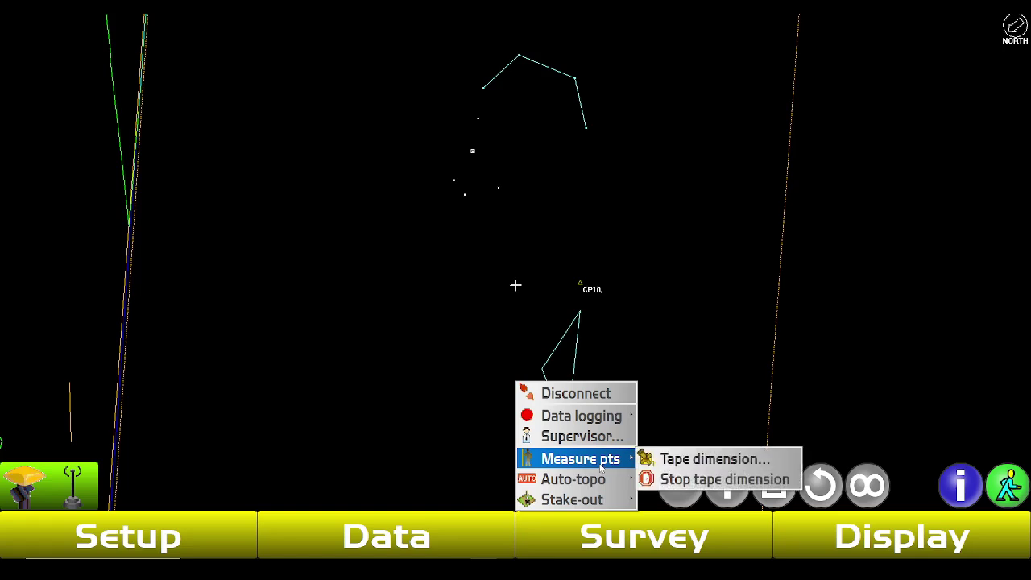
{"action": "left_click", "coordinate": [685, 457]}
{"action": "left_click", "coordinate": [496, 171]}
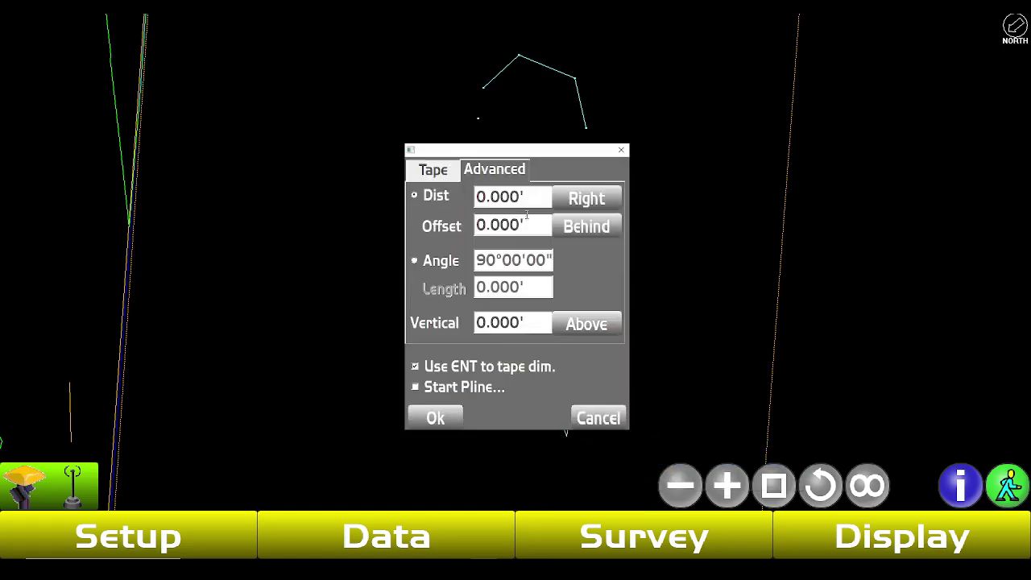
{"action": "left_click", "coordinate": [527, 201]}
{"action": "type", "text": "3"}
{"action": "left_click", "coordinate": [448, 430]}
{"action": "type", "text": "3"}
{"action": "left_click", "coordinate": [442, 426]}
{"action": "left_click", "coordinate": [435, 418]}
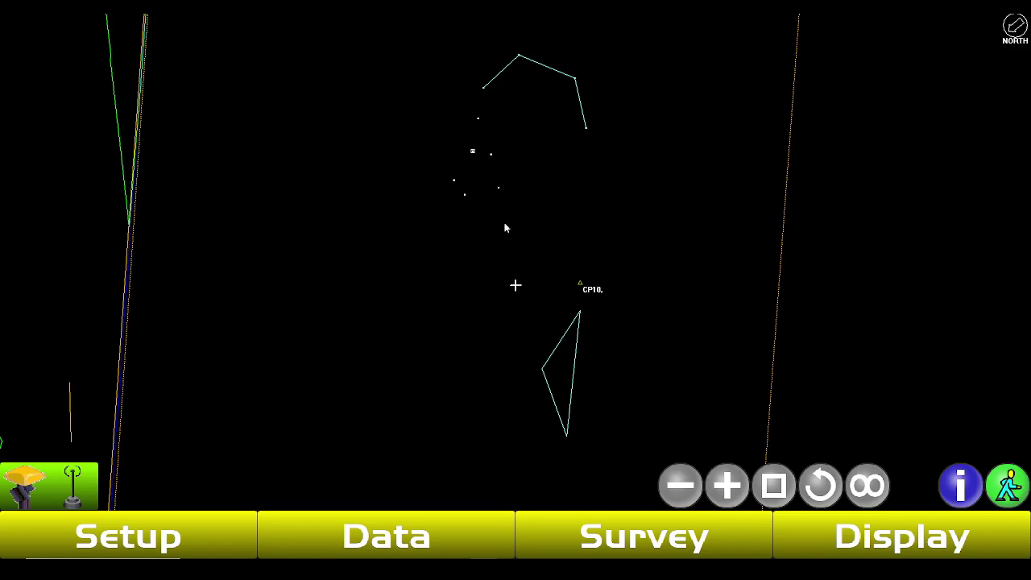
Step: Start a tape dimension for point 9 and switch its advanced definition to the angle method
{"action": "left_click", "coordinate": [735, 489]}
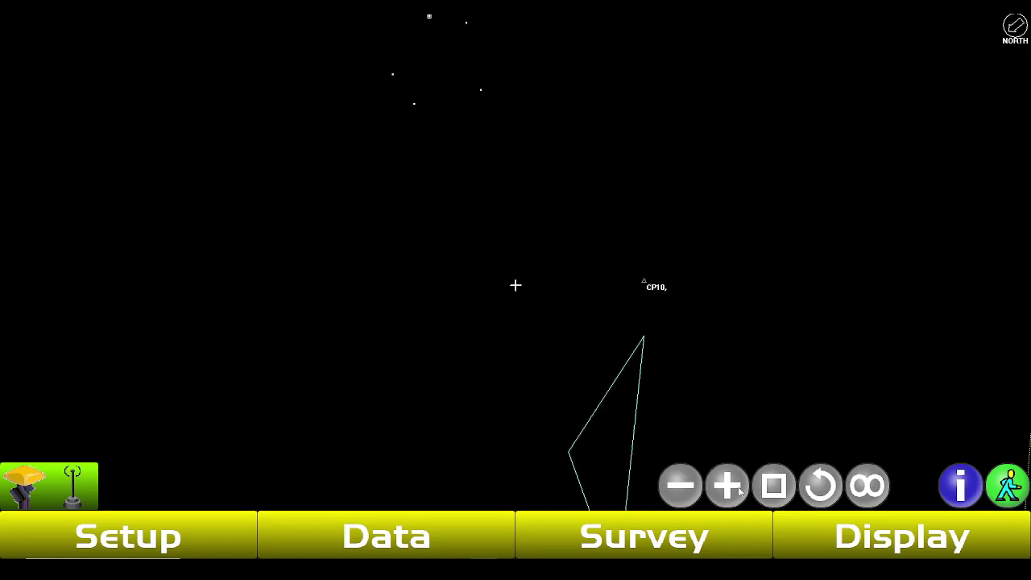
{"action": "right_click", "coordinate": [526, 139]}
{"action": "left_click", "coordinate": [445, 111]}
{"action": "left_click", "coordinate": [1008, 487]}
{"action": "left_click", "coordinate": [1008, 487]}
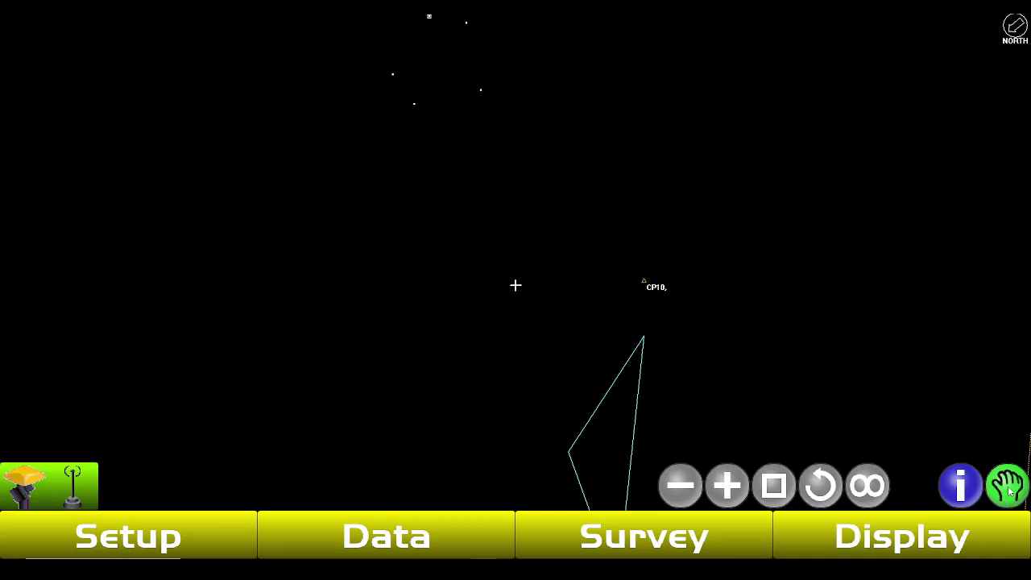
{"action": "left_click_drag", "start_coordinate": [569, 225], "coordinate": [603, 306]}
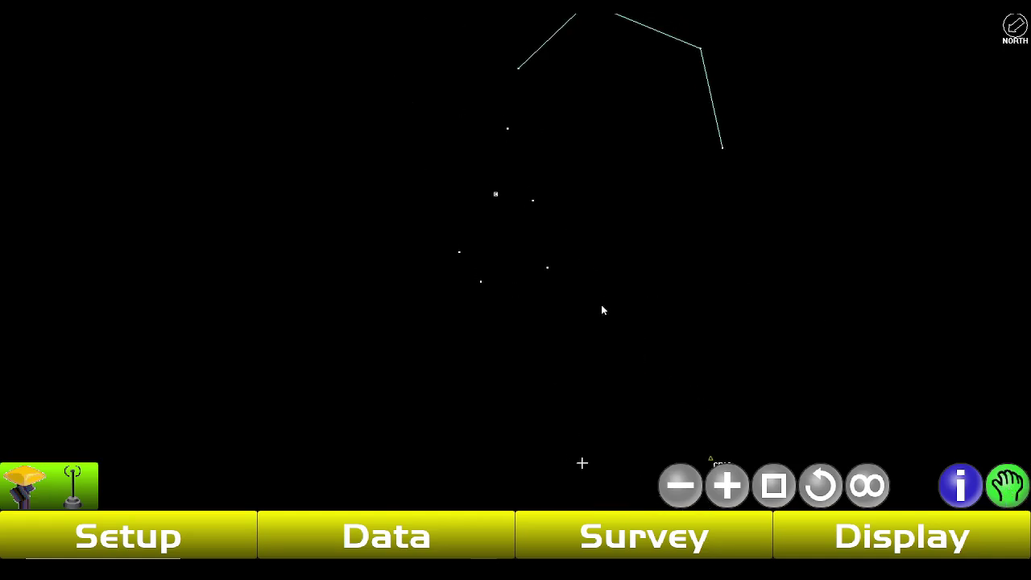
{"action": "left_click", "coordinate": [559, 546]}
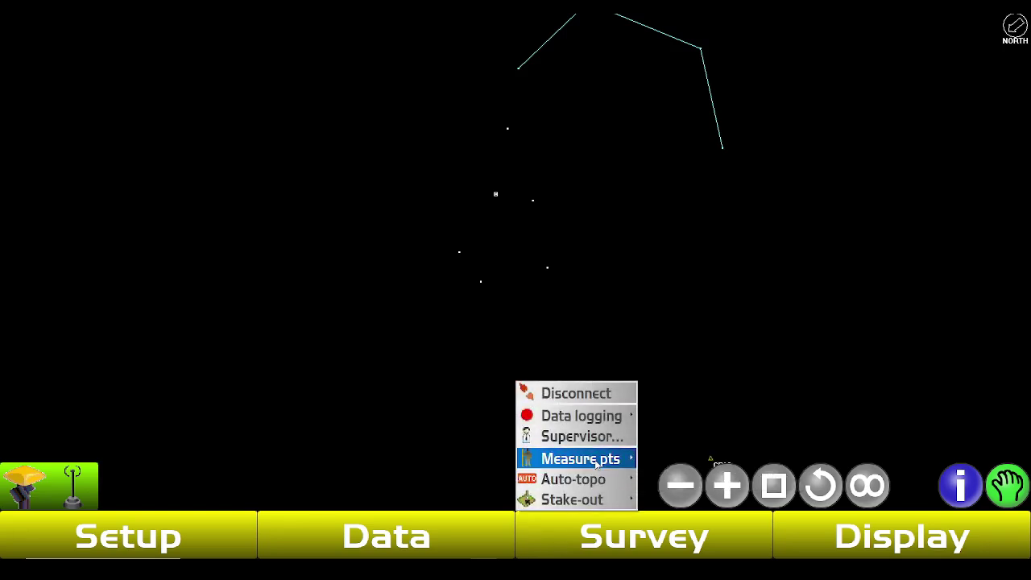
{"action": "mouse_move", "coordinate": [599, 461]}
{"action": "left_click", "coordinate": [685, 457]}
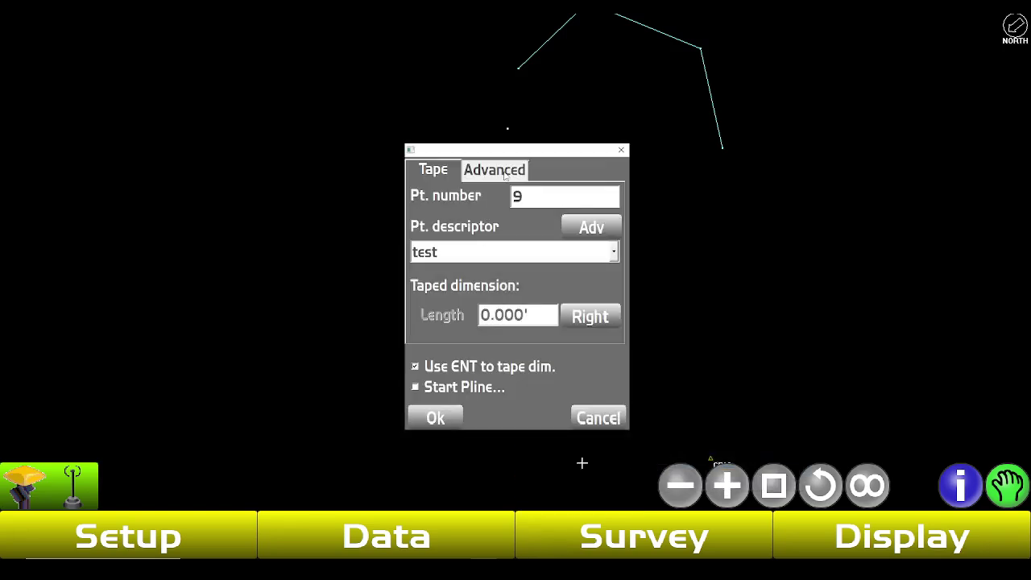
{"action": "left_click", "coordinate": [506, 175]}
{"action": "left_click", "coordinate": [415, 261]}
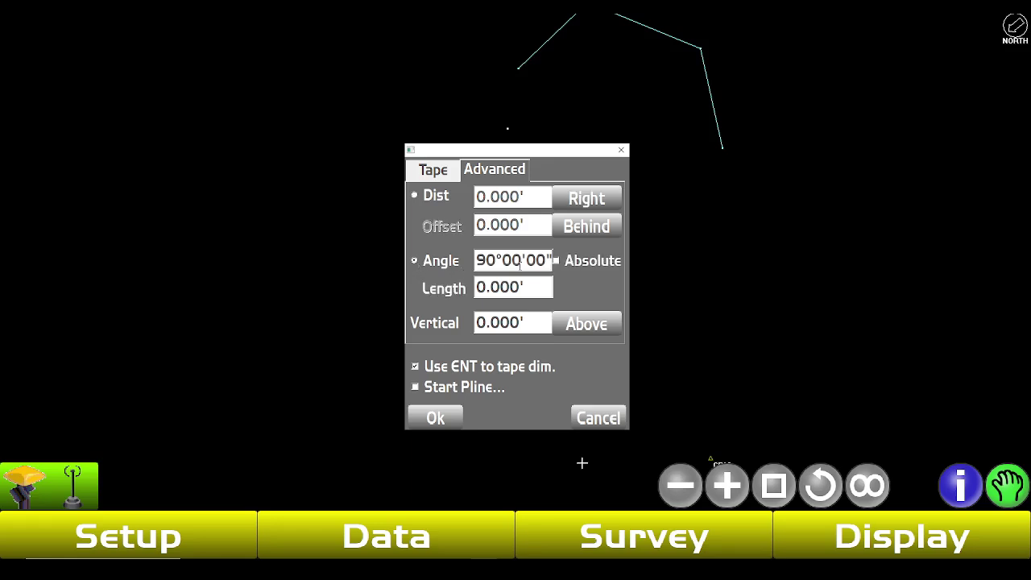
Step: Set the length to 10' at the 90° angle and store the taped point
{"action": "left_click", "coordinate": [499, 288]}
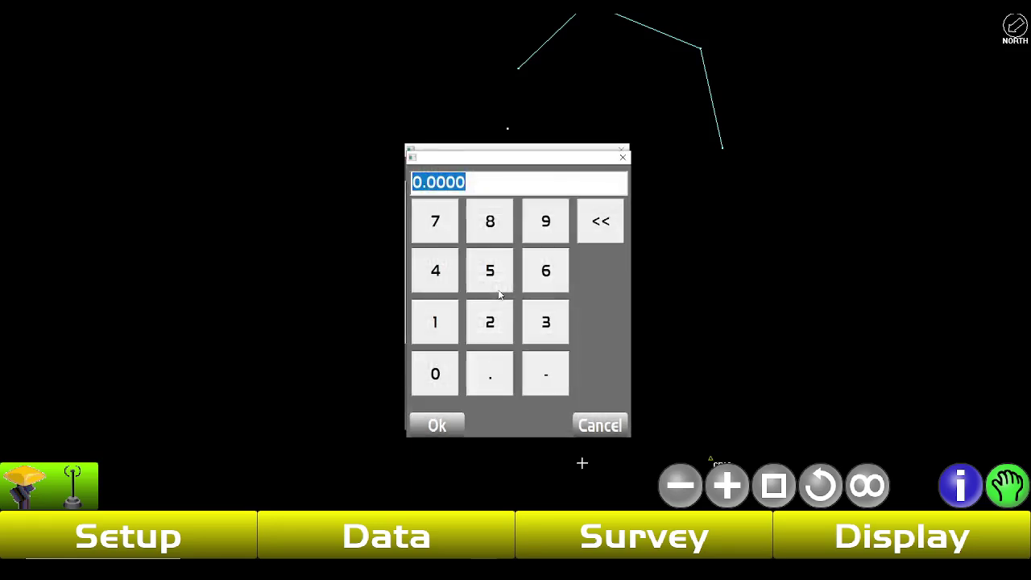
{"action": "left_click", "coordinate": [435, 323]}
{"action": "left_click", "coordinate": [435, 374]}
{"action": "left_click", "coordinate": [440, 425]}
{"action": "left_click", "coordinate": [434, 421]}
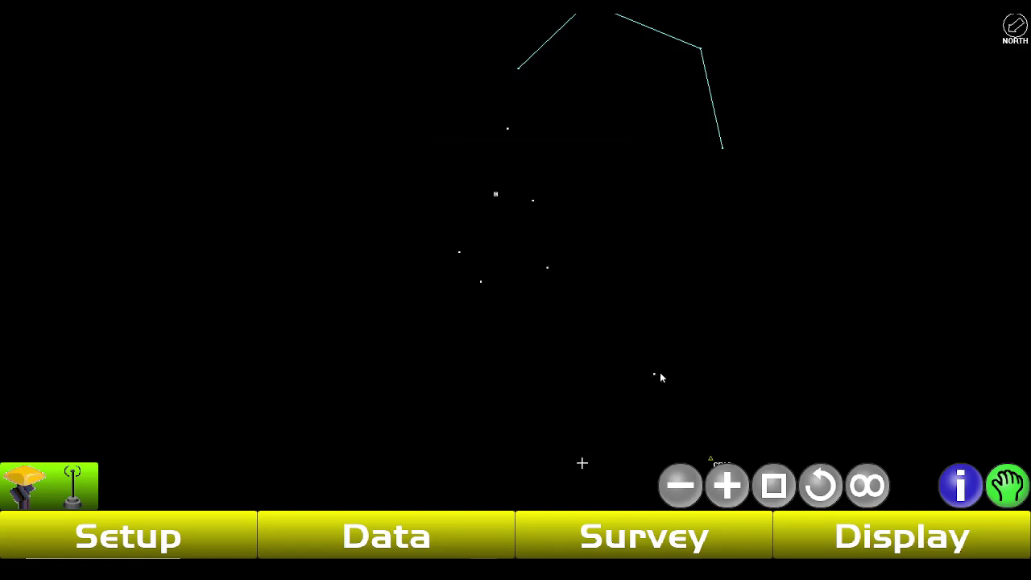
Step: Review the advanced and basic tape dimension settings for point 10, then close them without storing a point
{"action": "left_click", "coordinate": [679, 484]}
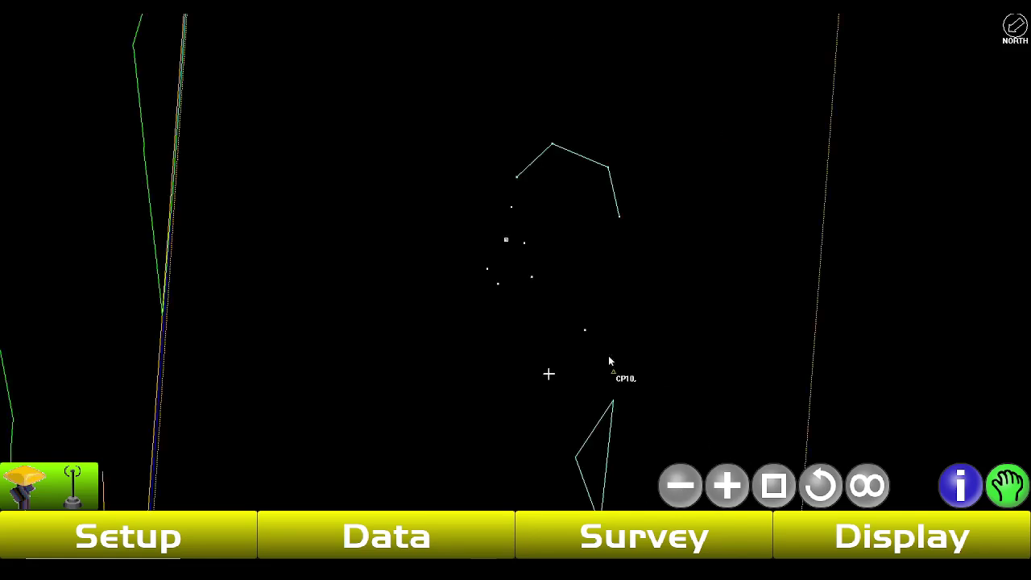
{"action": "left_click", "coordinate": [456, 417]}
{"action": "left_click", "coordinate": [645, 541]}
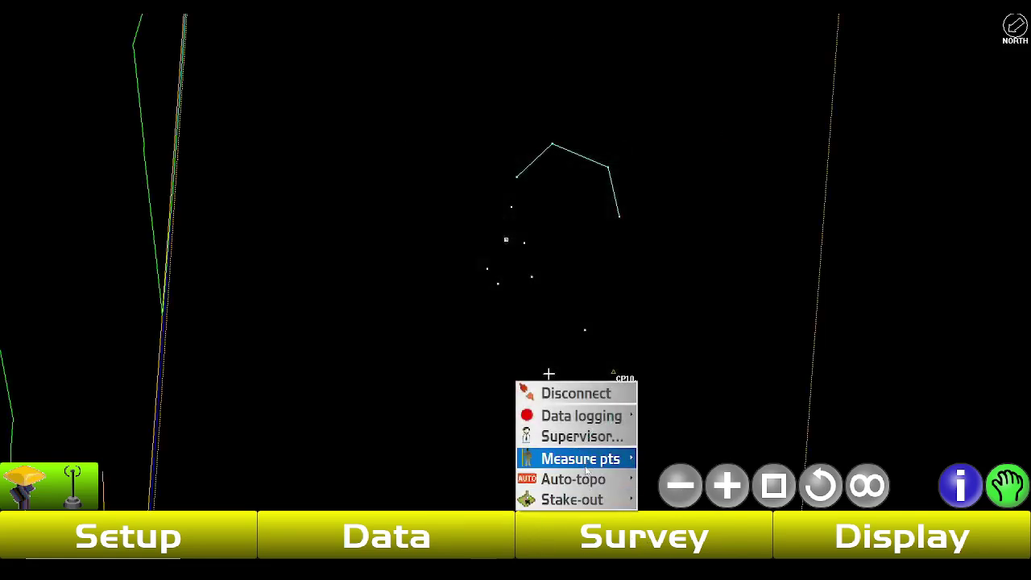
{"action": "left_click", "coordinate": [588, 459]}
{"action": "left_click", "coordinate": [709, 459]}
{"action": "left_click", "coordinate": [513, 170]}
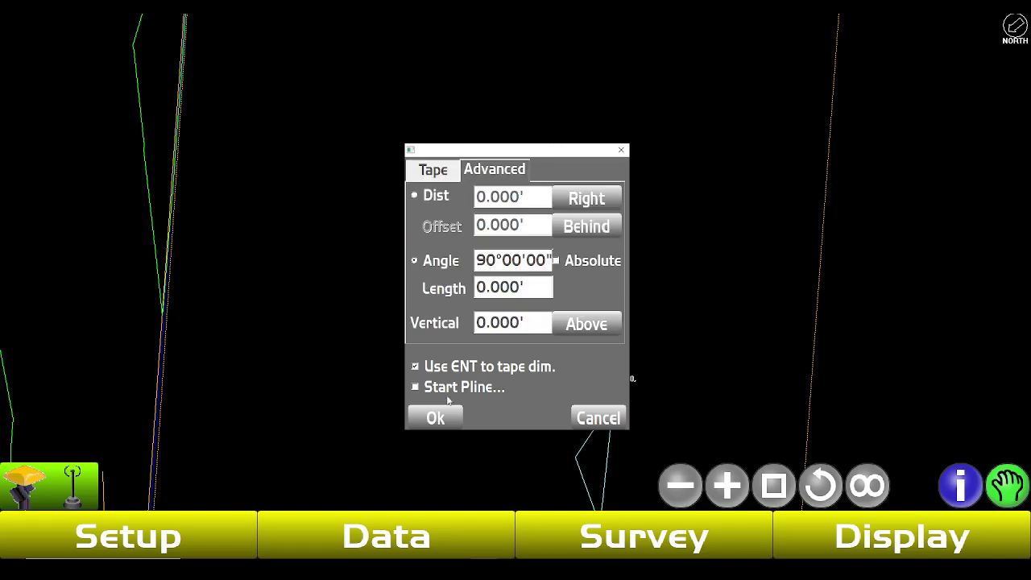
{"action": "left_click", "coordinate": [444, 169]}
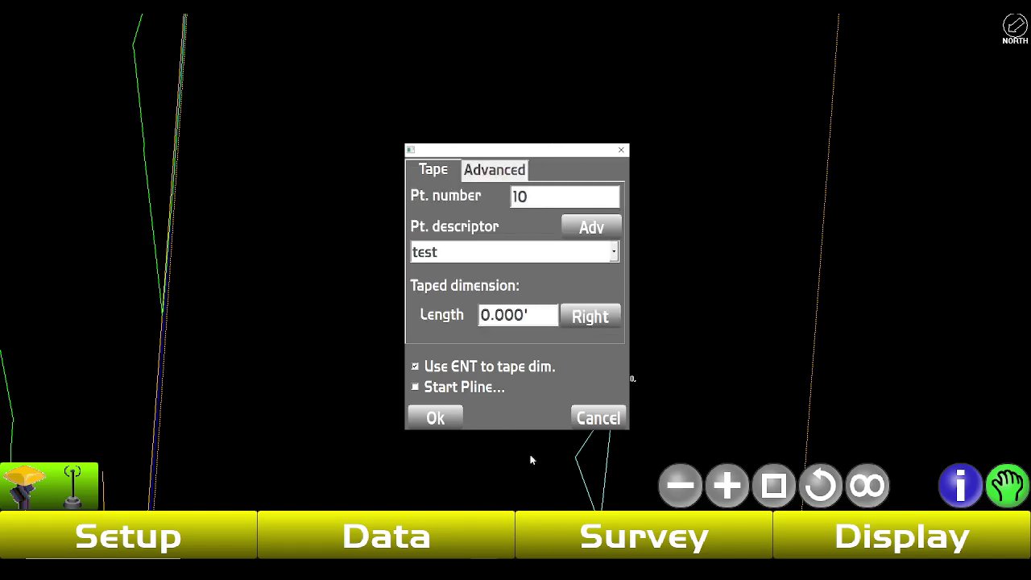
{"action": "left_click", "coordinate": [622, 150]}
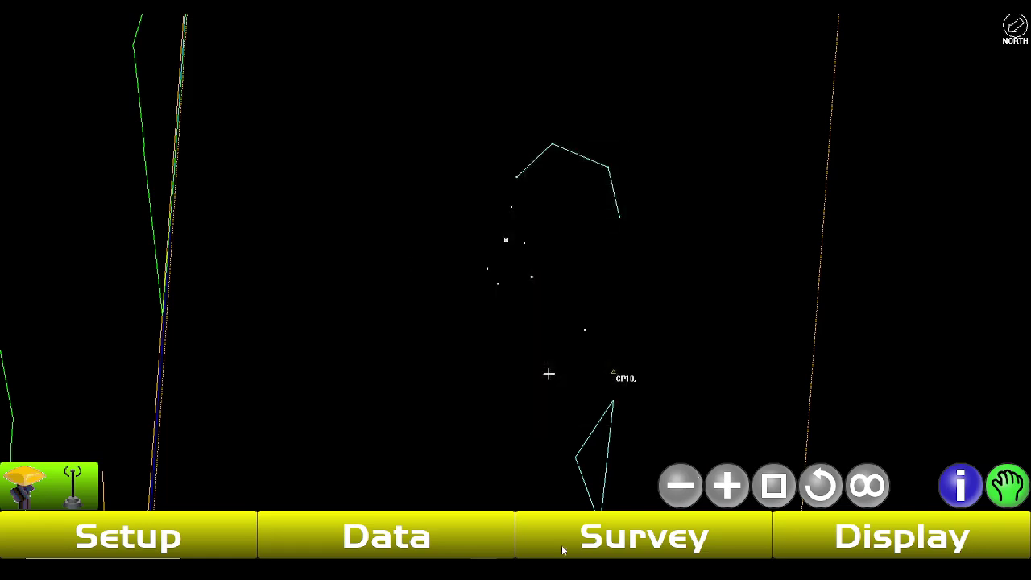
Step: Stop the active tape dimension measurement
{"action": "left_click", "coordinate": [649, 553]}
{"action": "mouse_move", "coordinate": [596, 458]}
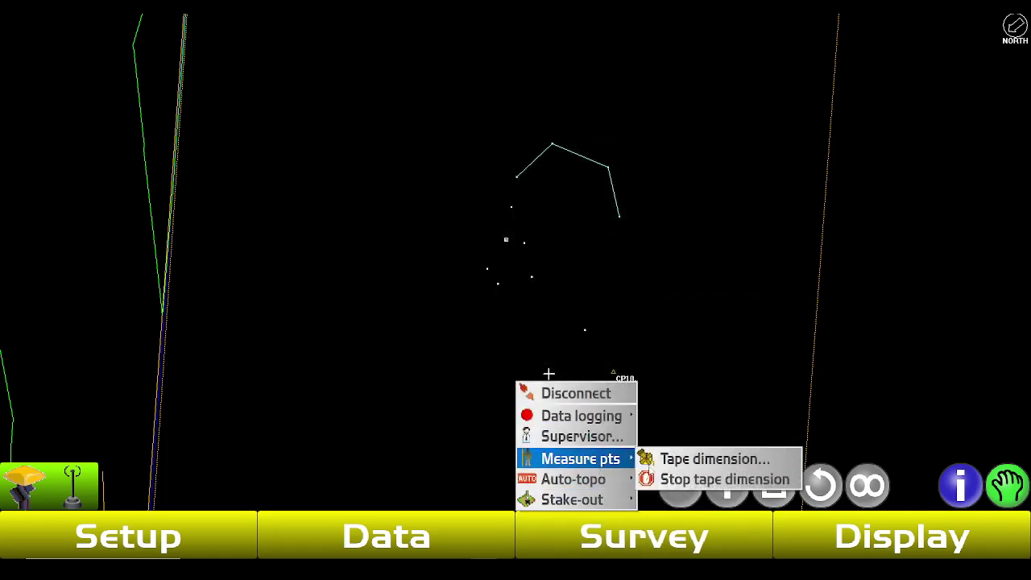
{"action": "left_click", "coordinate": [704, 479]}
{"action": "left_click", "coordinate": [629, 523]}
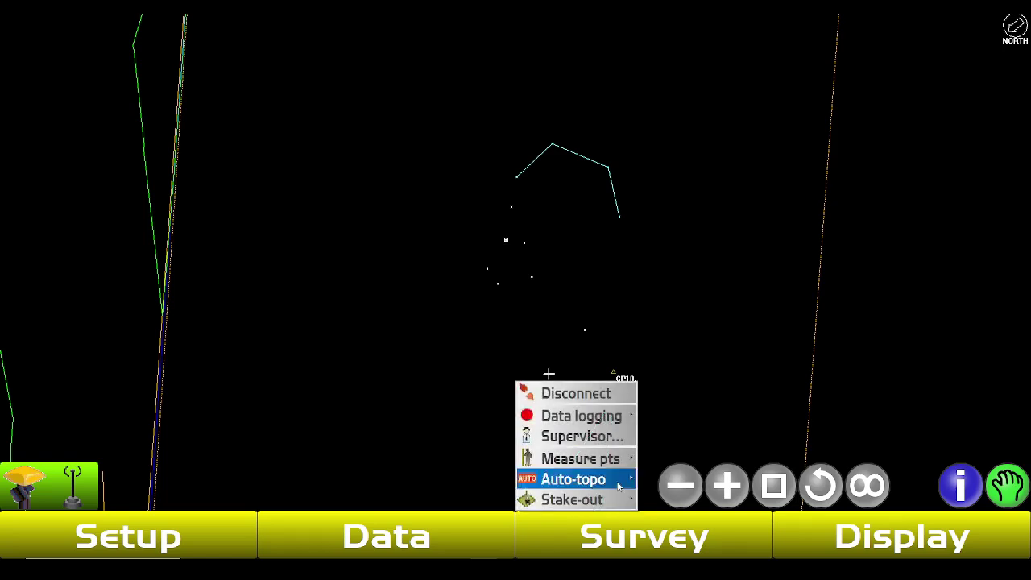
{"action": "mouse_move", "coordinate": [632, 458]}
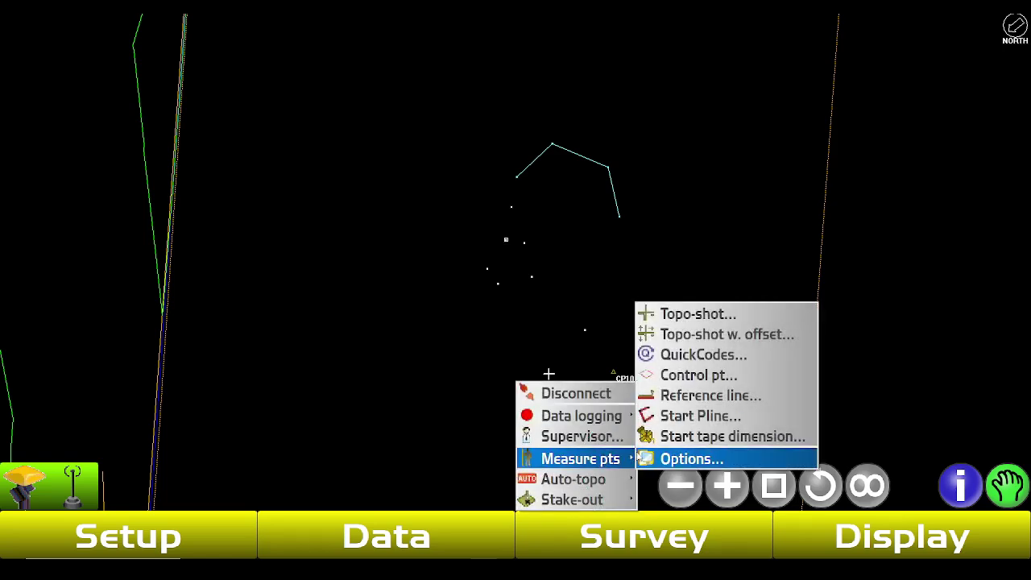
{"action": "left_click", "coordinate": [709, 290]}
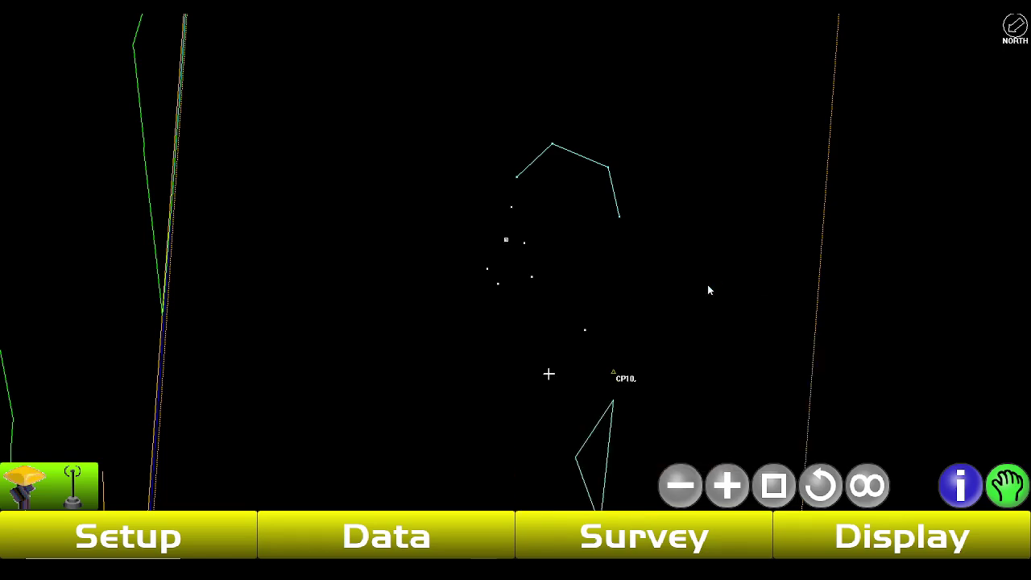